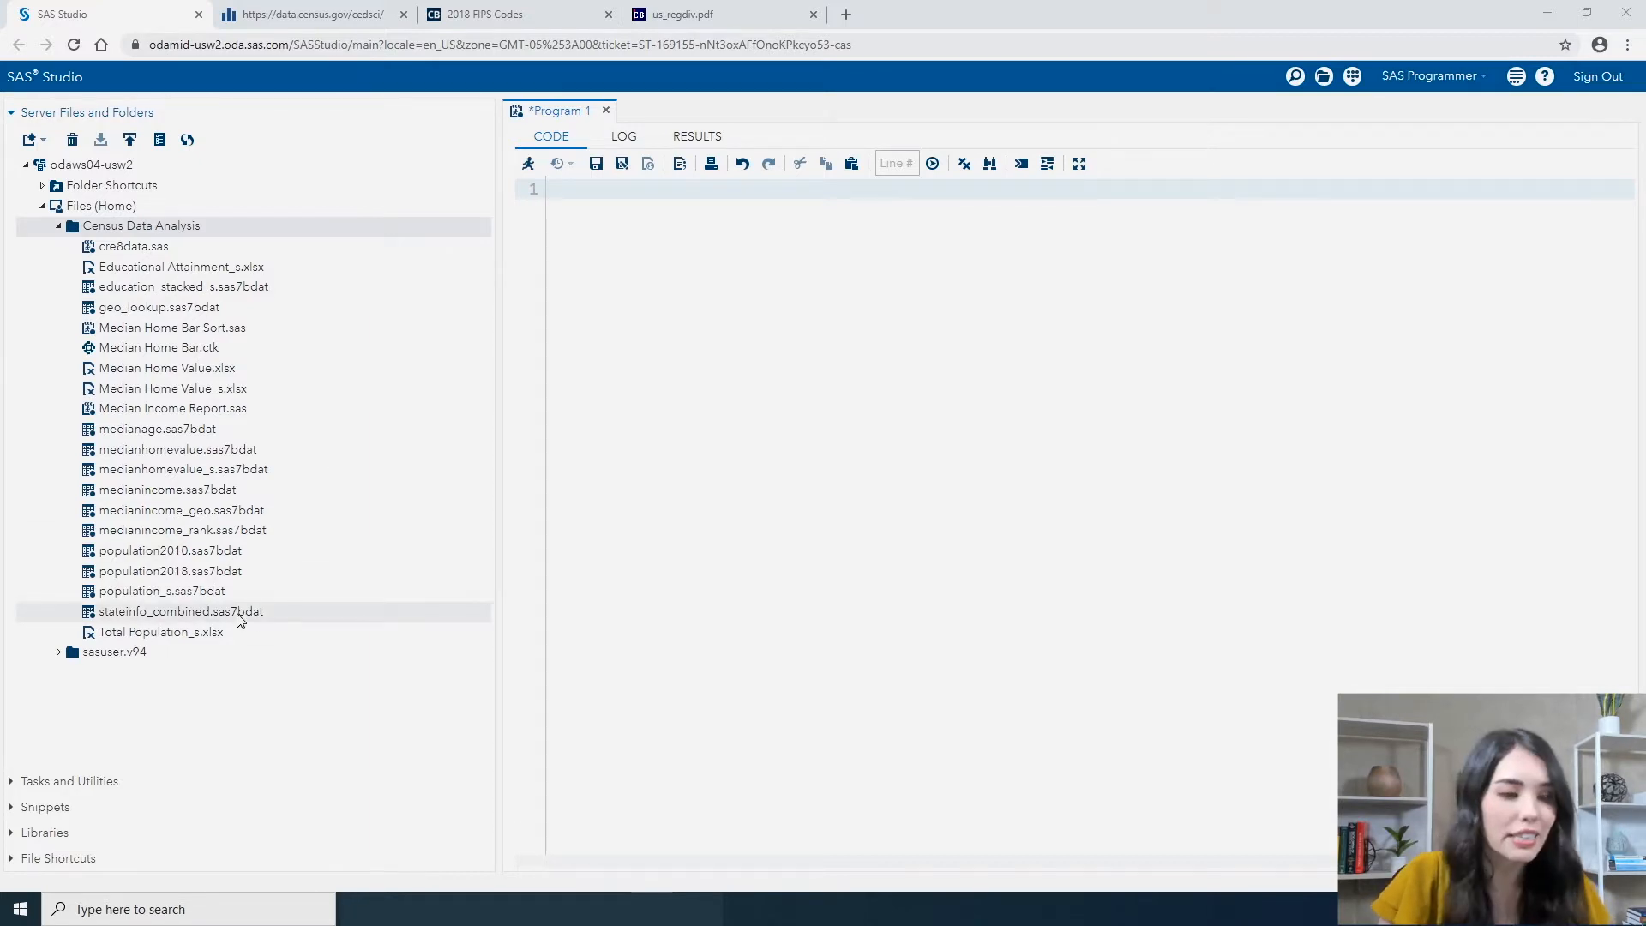
Step: Open the stateinfo_combined.sas7bdat table and look through all of its columns to MedianMonthlyHousingCosts
double_click(238, 616)
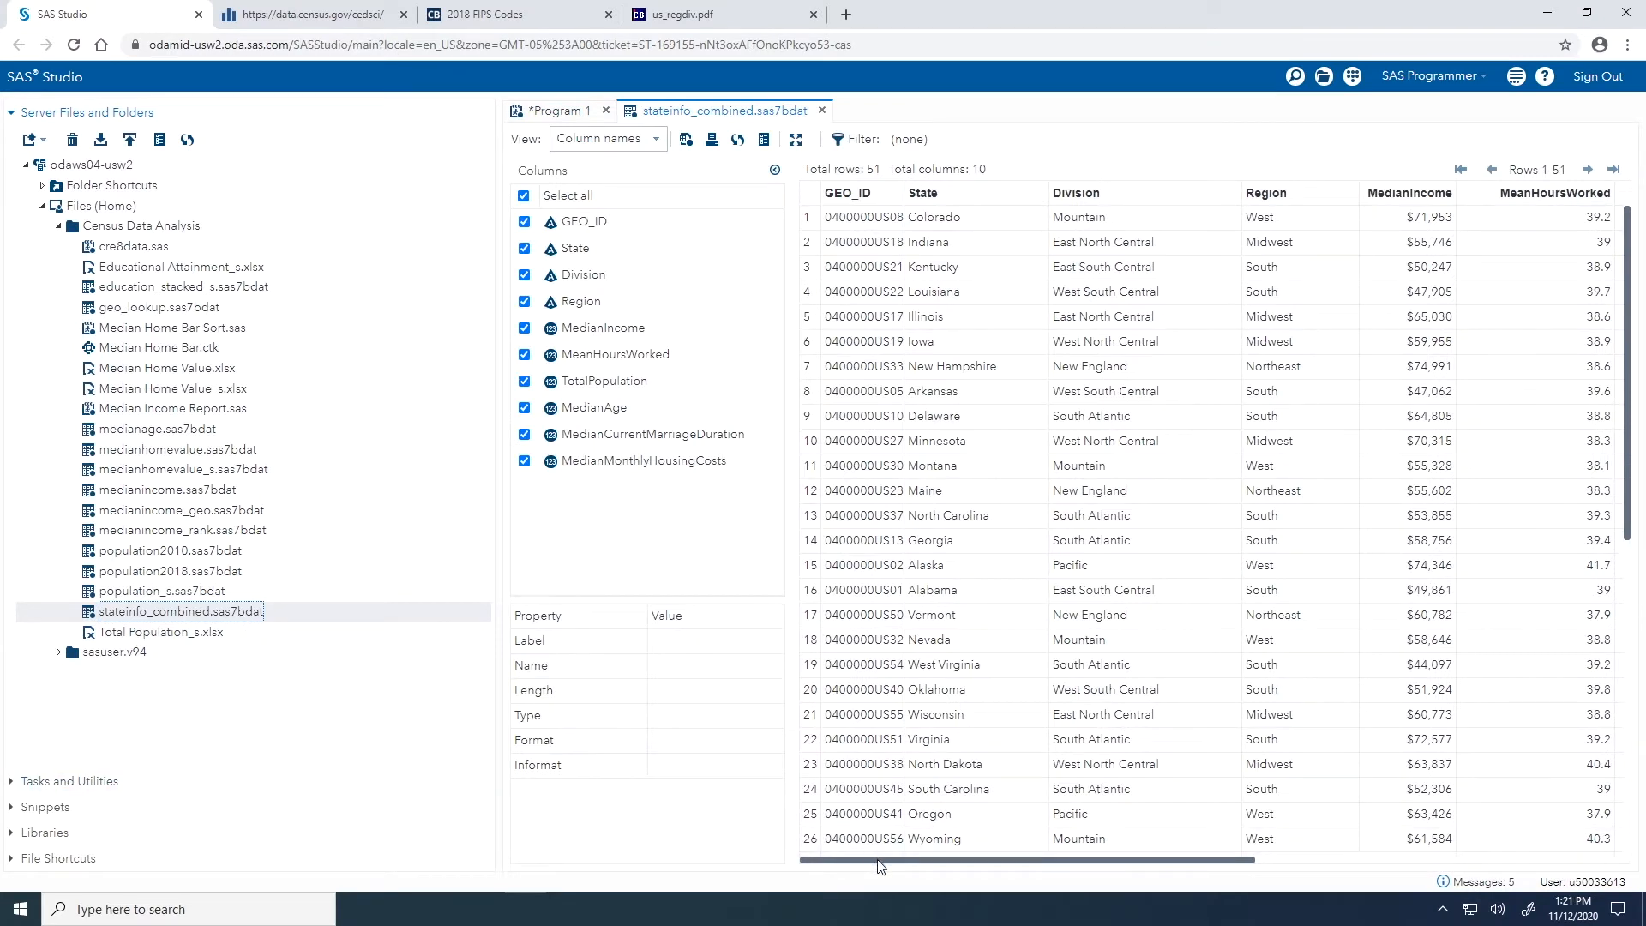
left_click_drag(879, 866, 1043, 898)
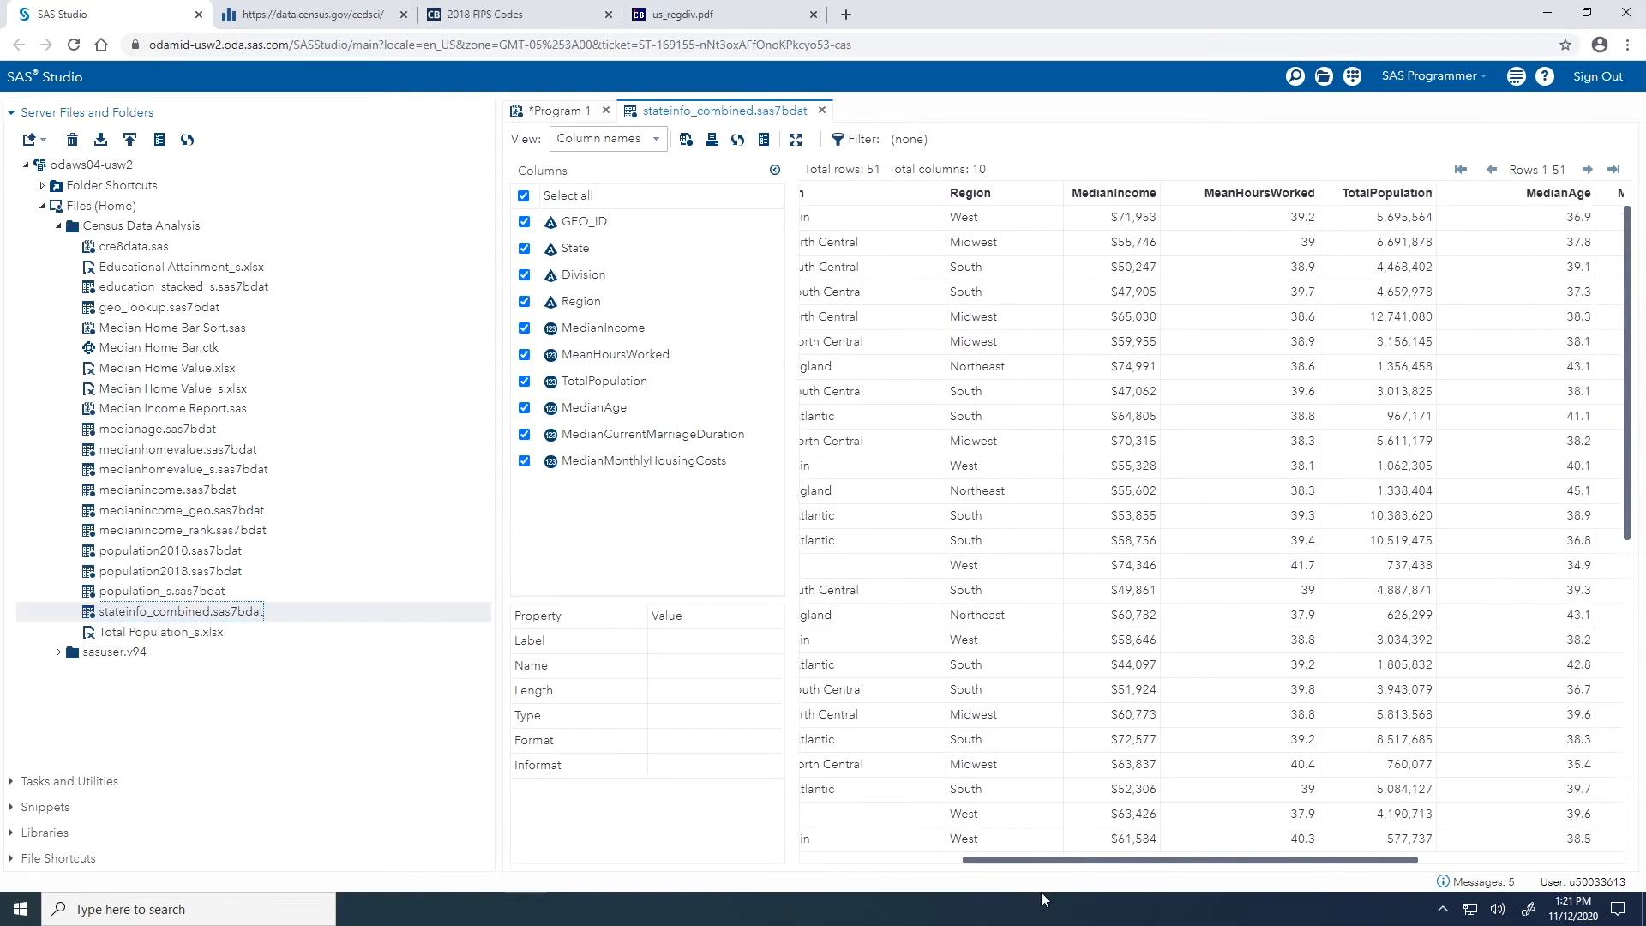
left_click_drag(1041, 898, 1217, 919)
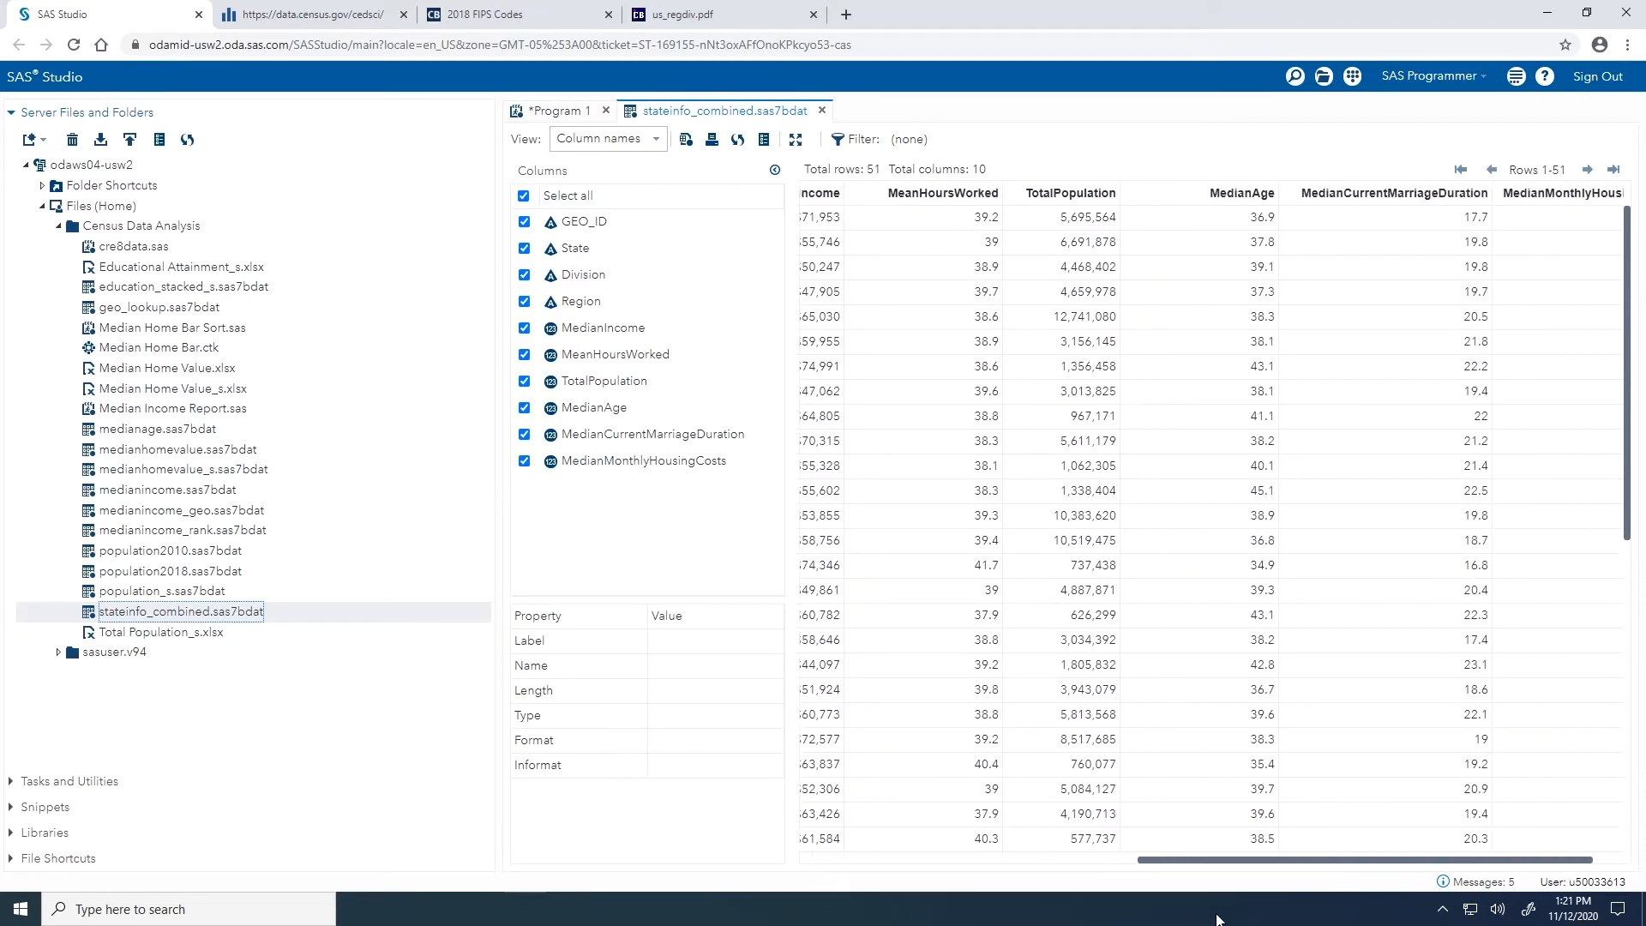
left_click_drag(1217, 919, 1270, 923)
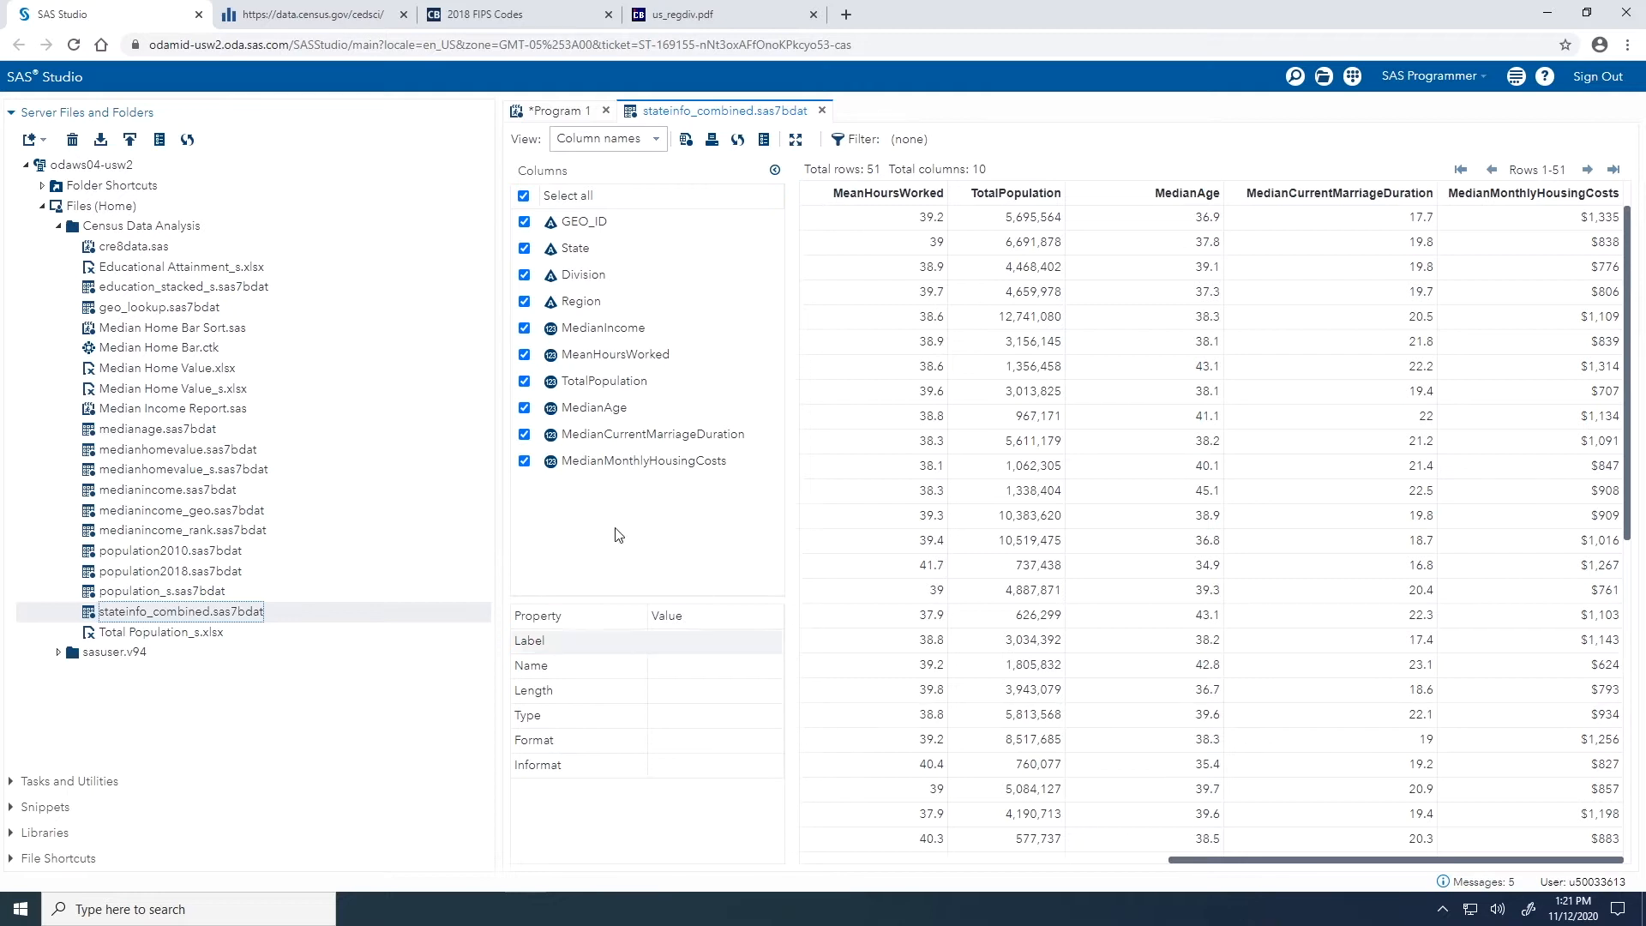
Step: Review the Census data site, the 2018 state FIPS codes workbook and the us_regdiv.pdf regions map, and return to SAS Studio
left_click(341, 12)
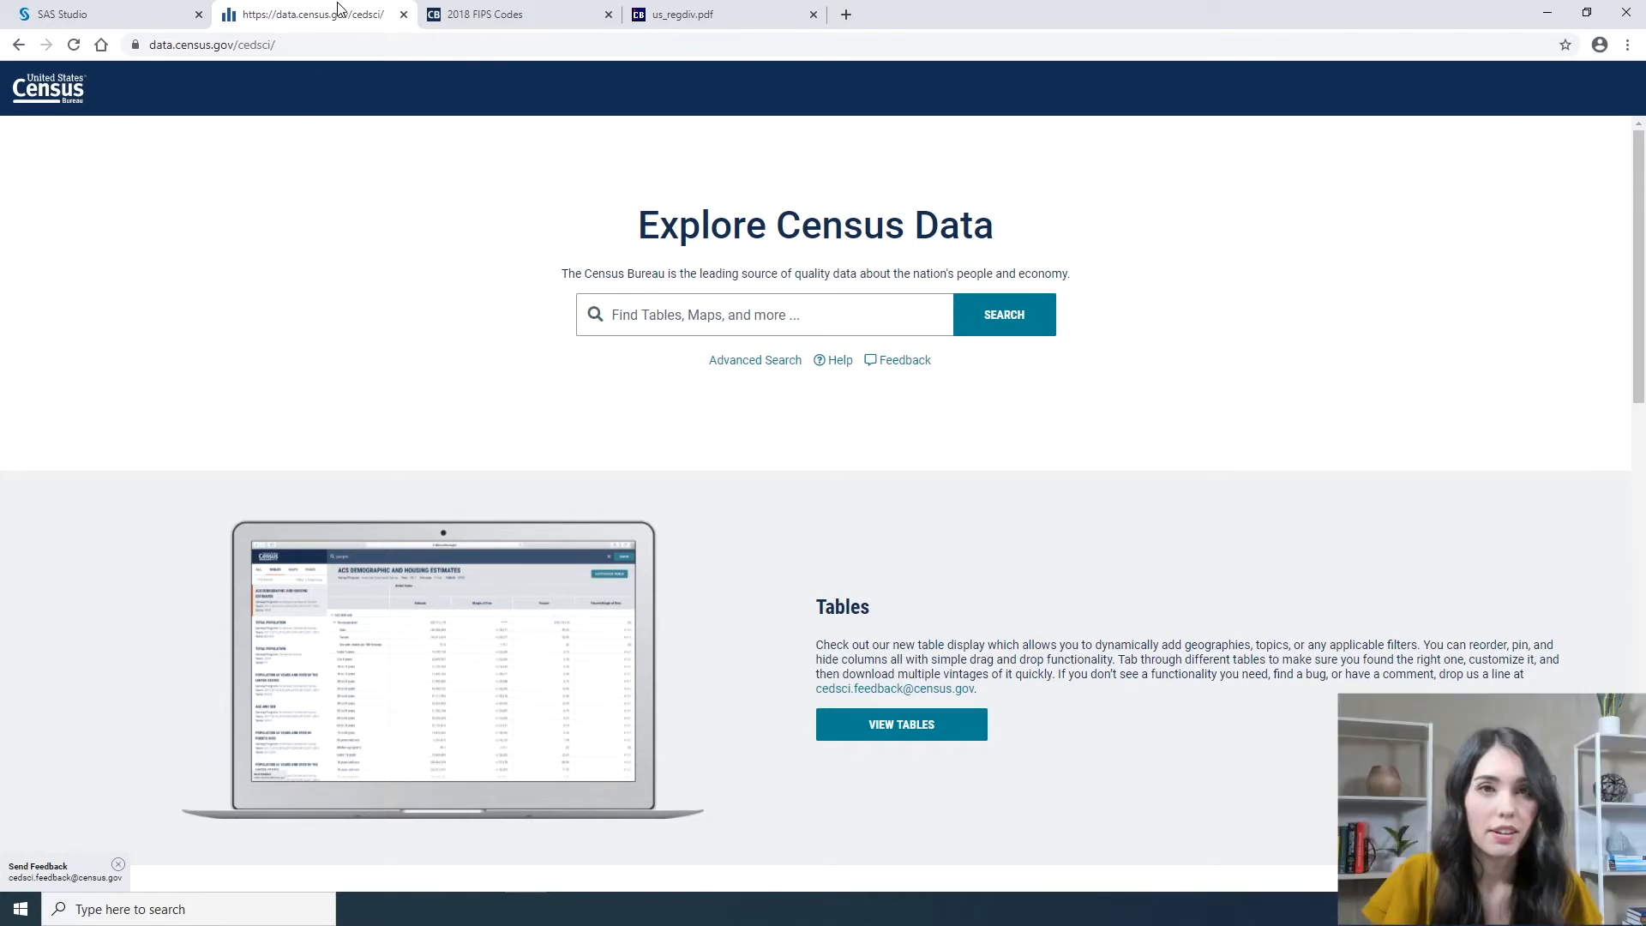
left_click(470, 15)
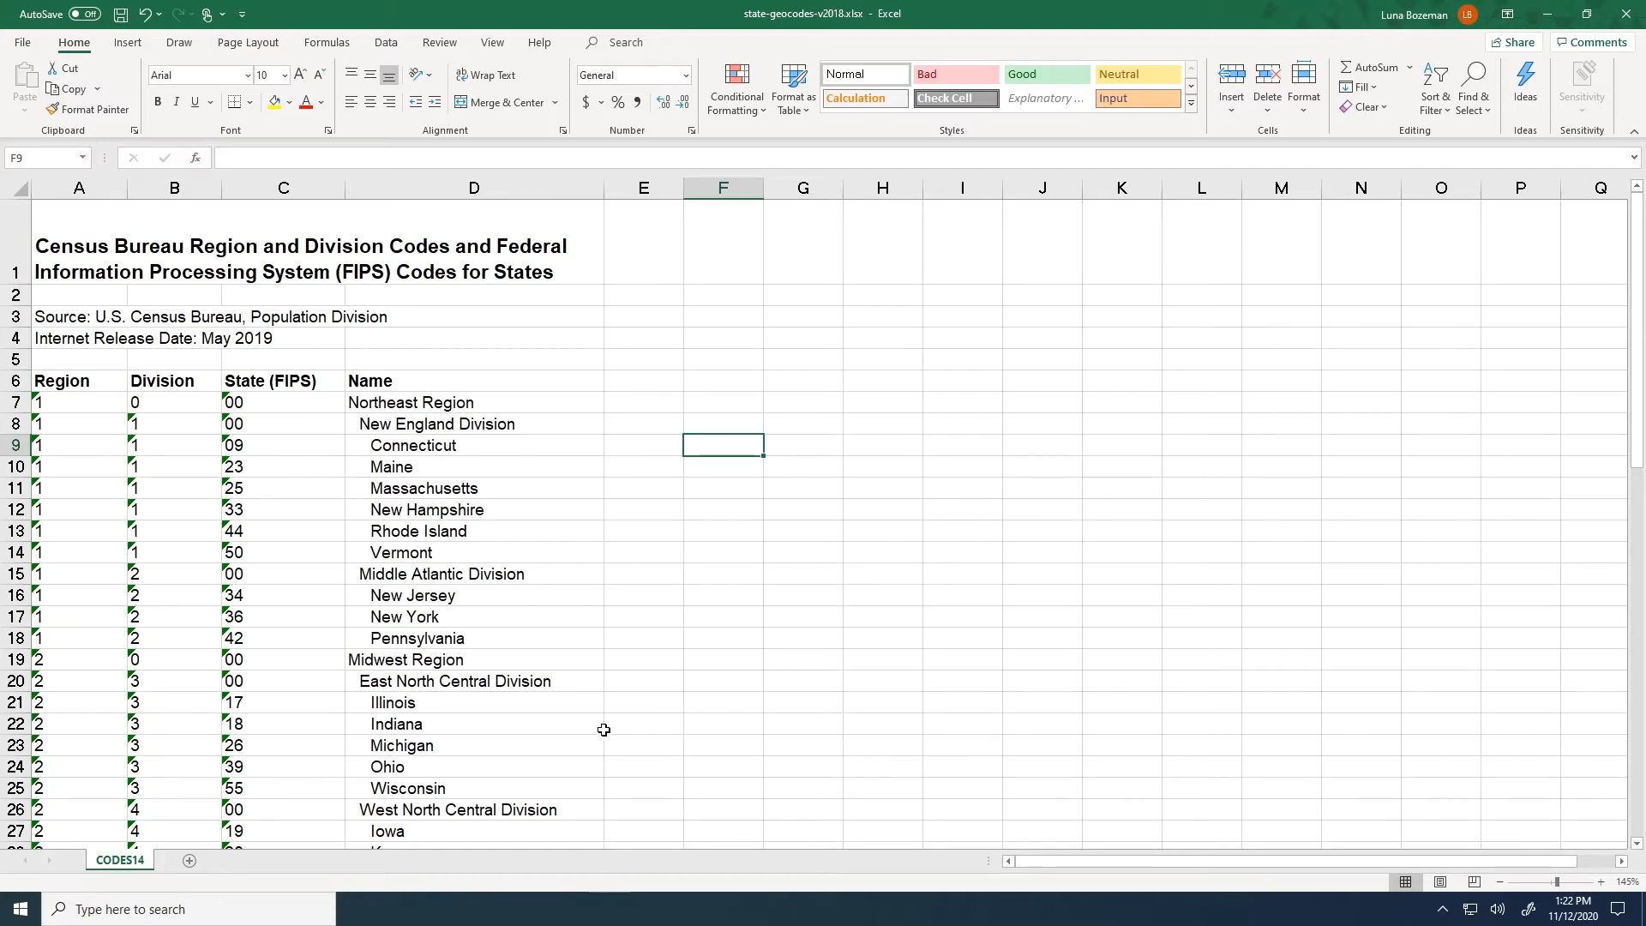
left_click(546, 907)
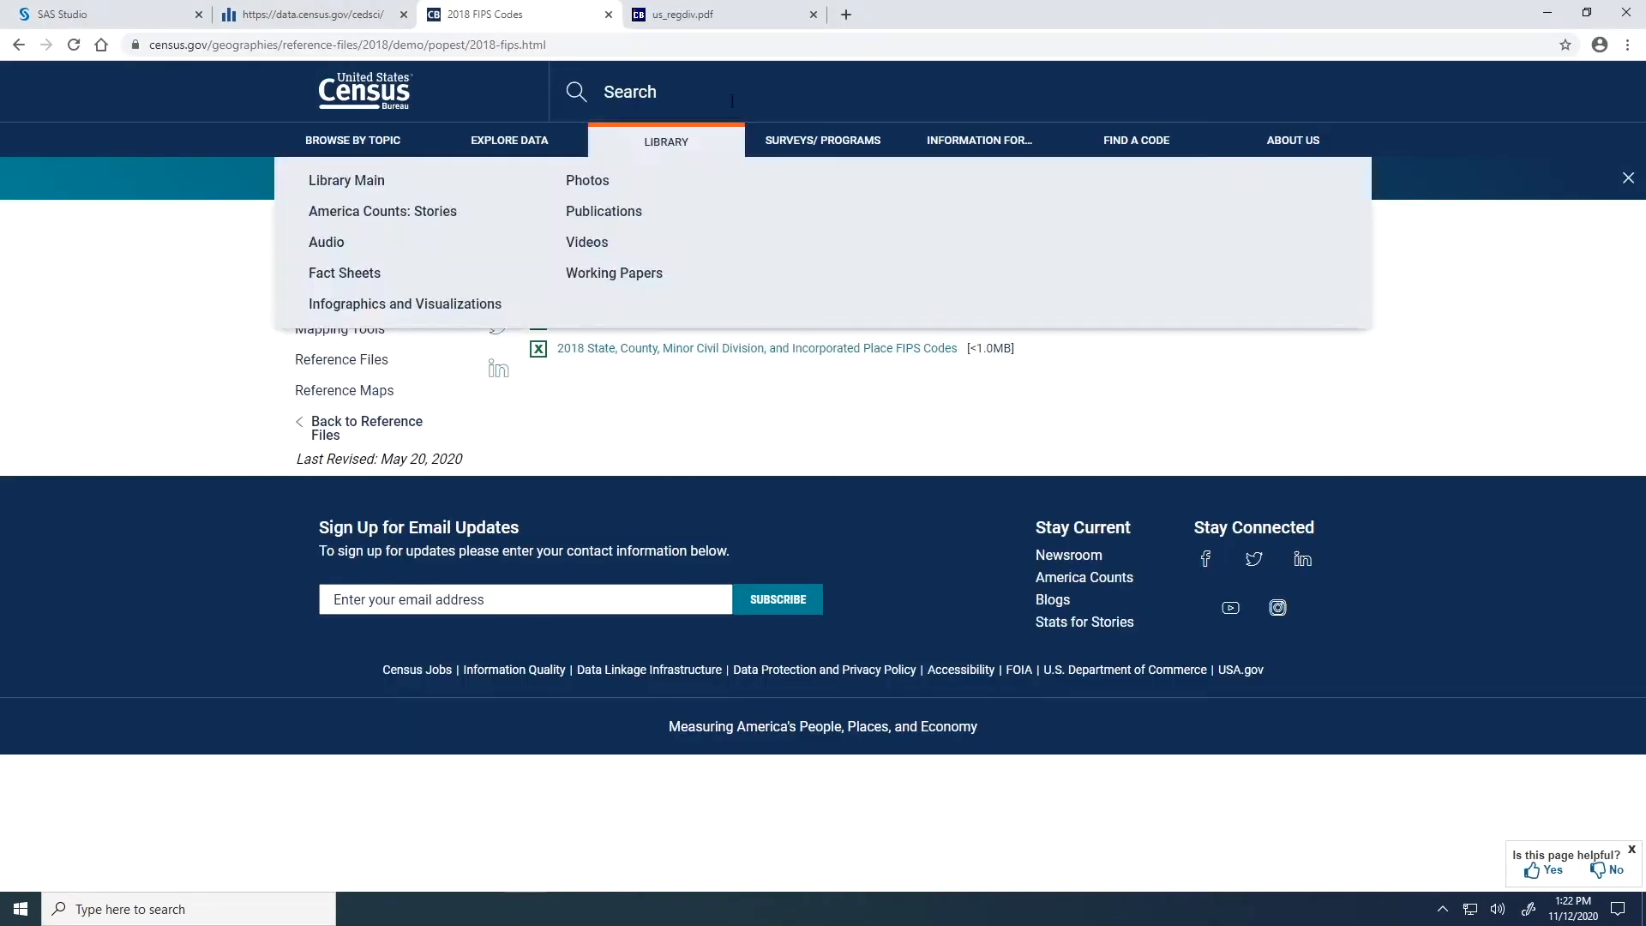
left_click(745, 16)
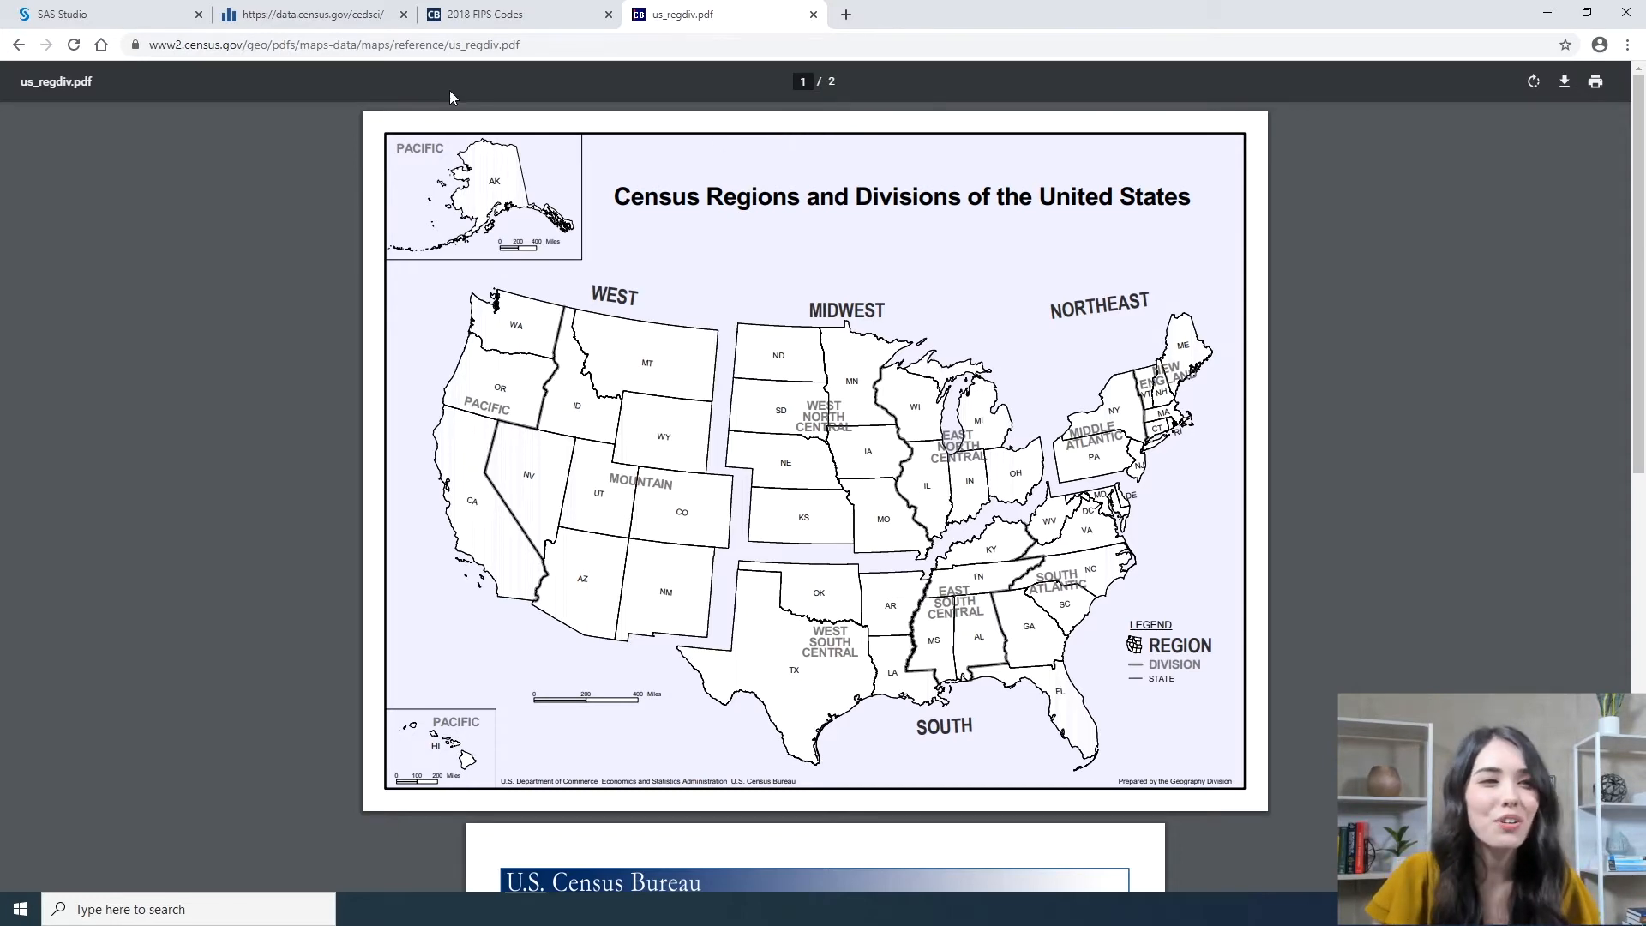
left_click(134, 7)
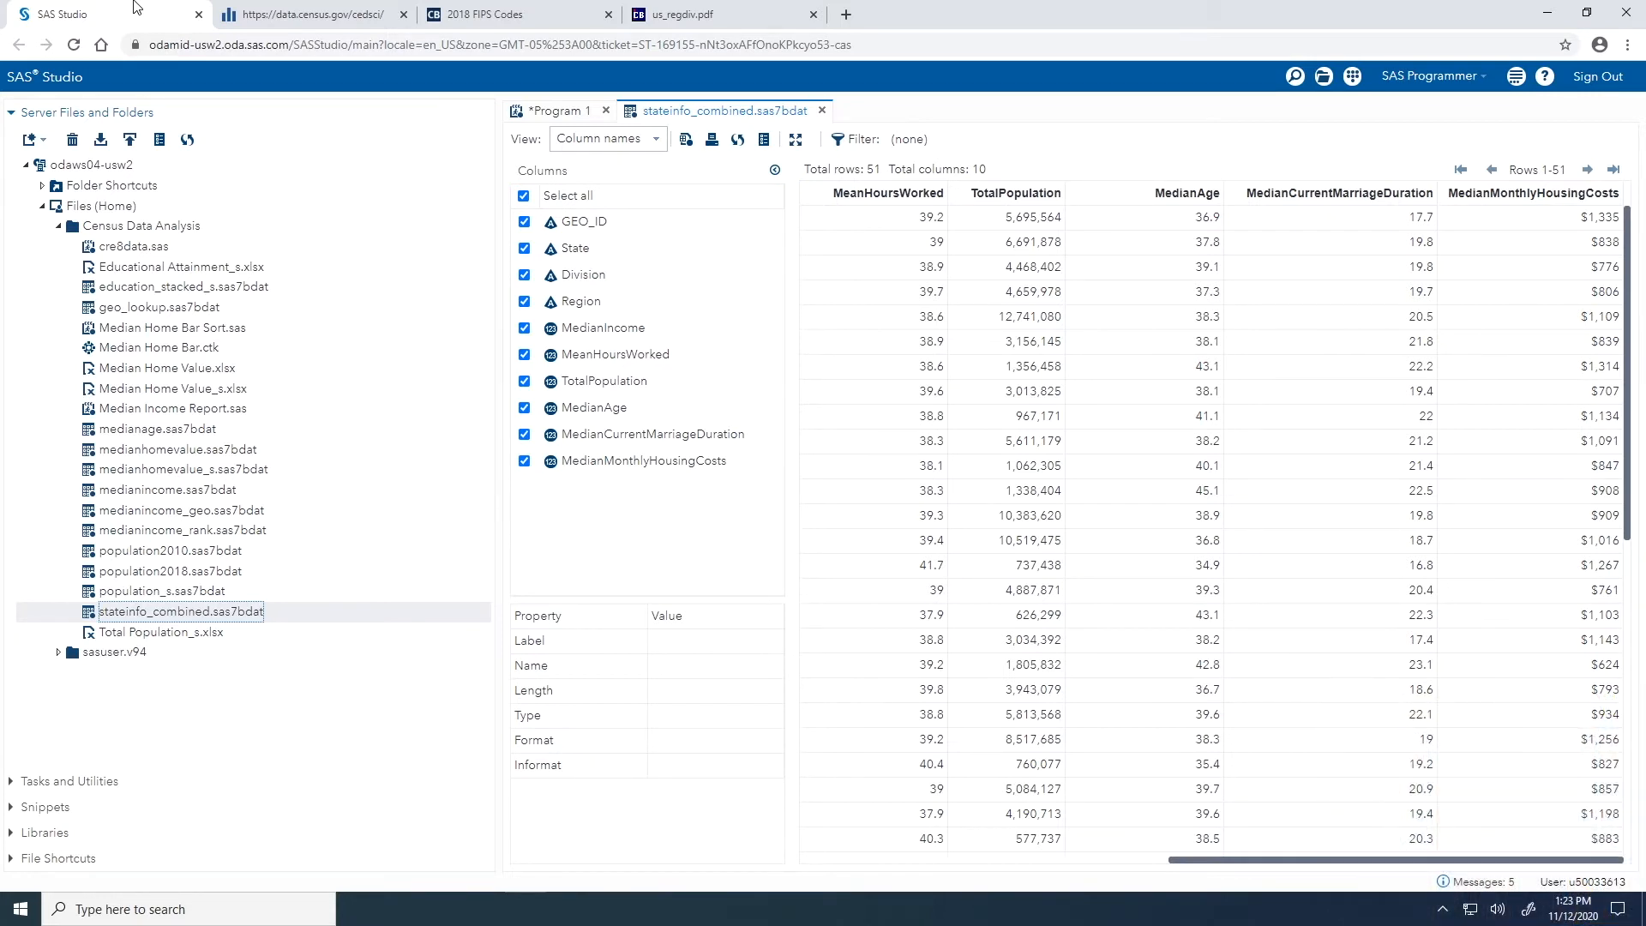
Step: Open the Distribution Analysis task from the Statistics tasks and maximize its view
left_click(49, 782)
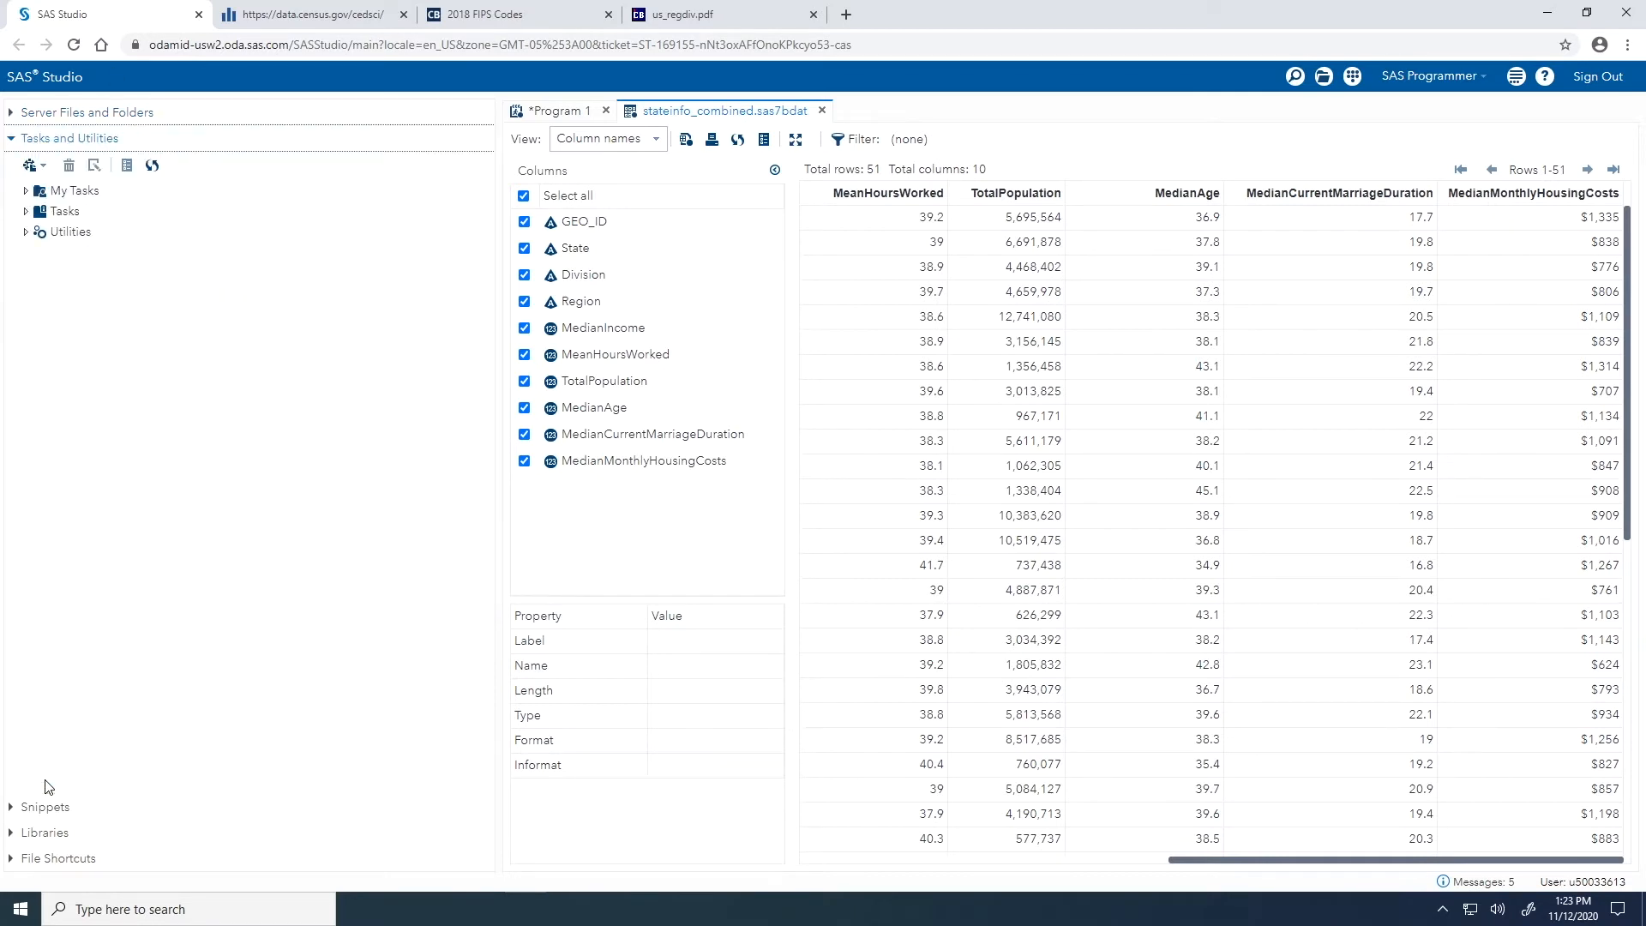
left_click(23, 213)
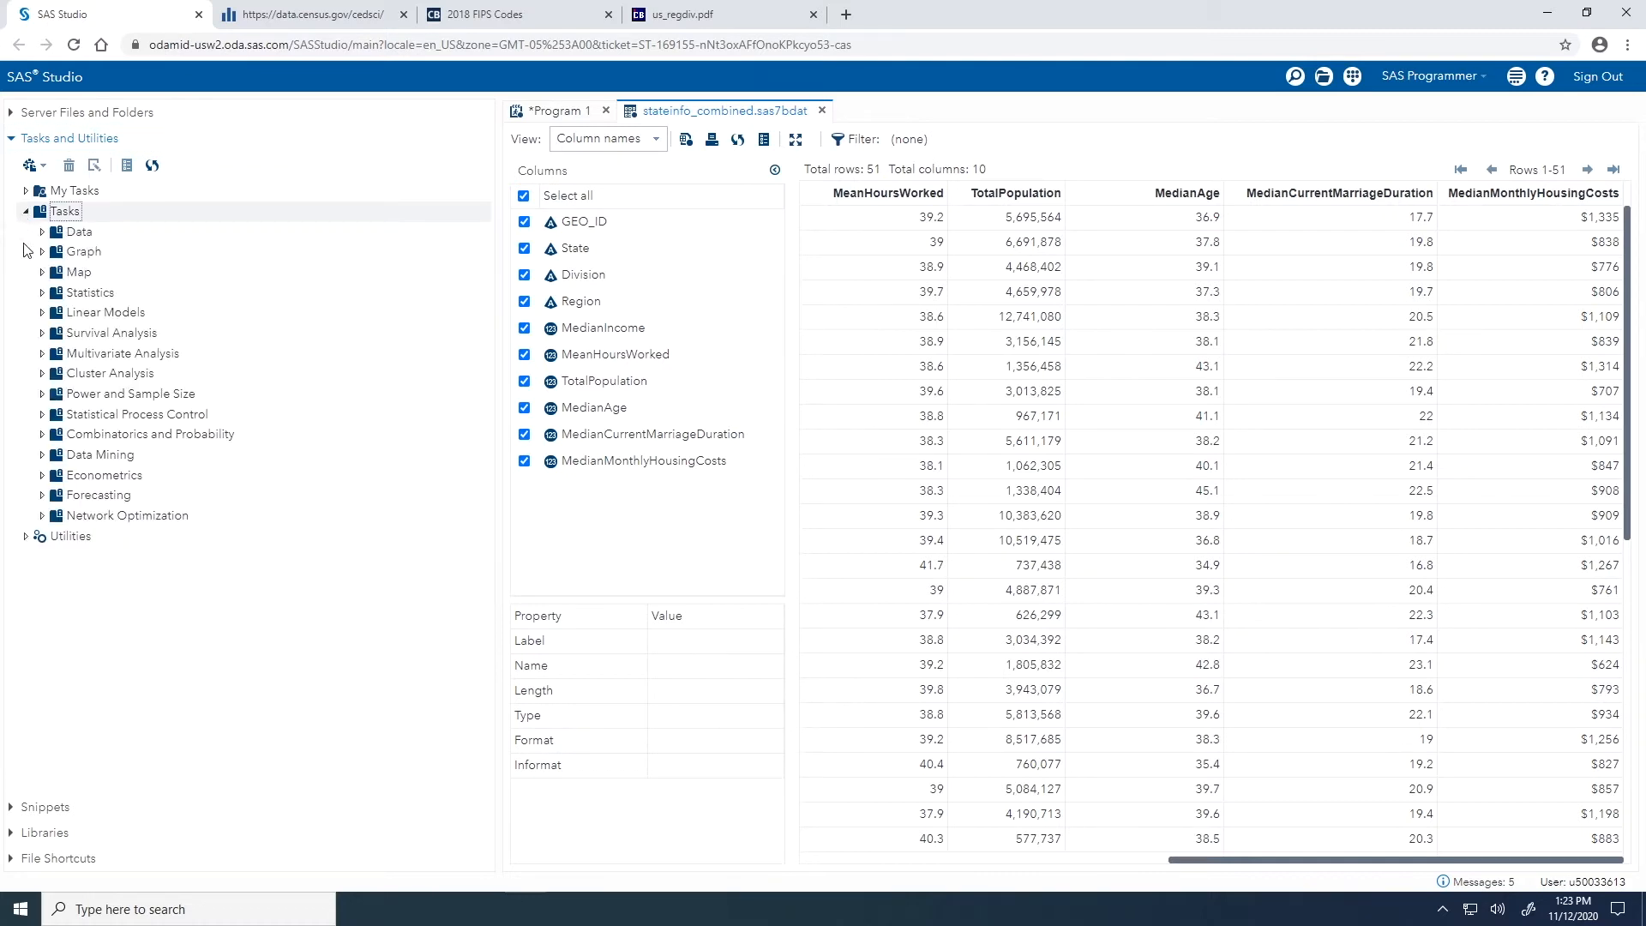
left_click(39, 293)
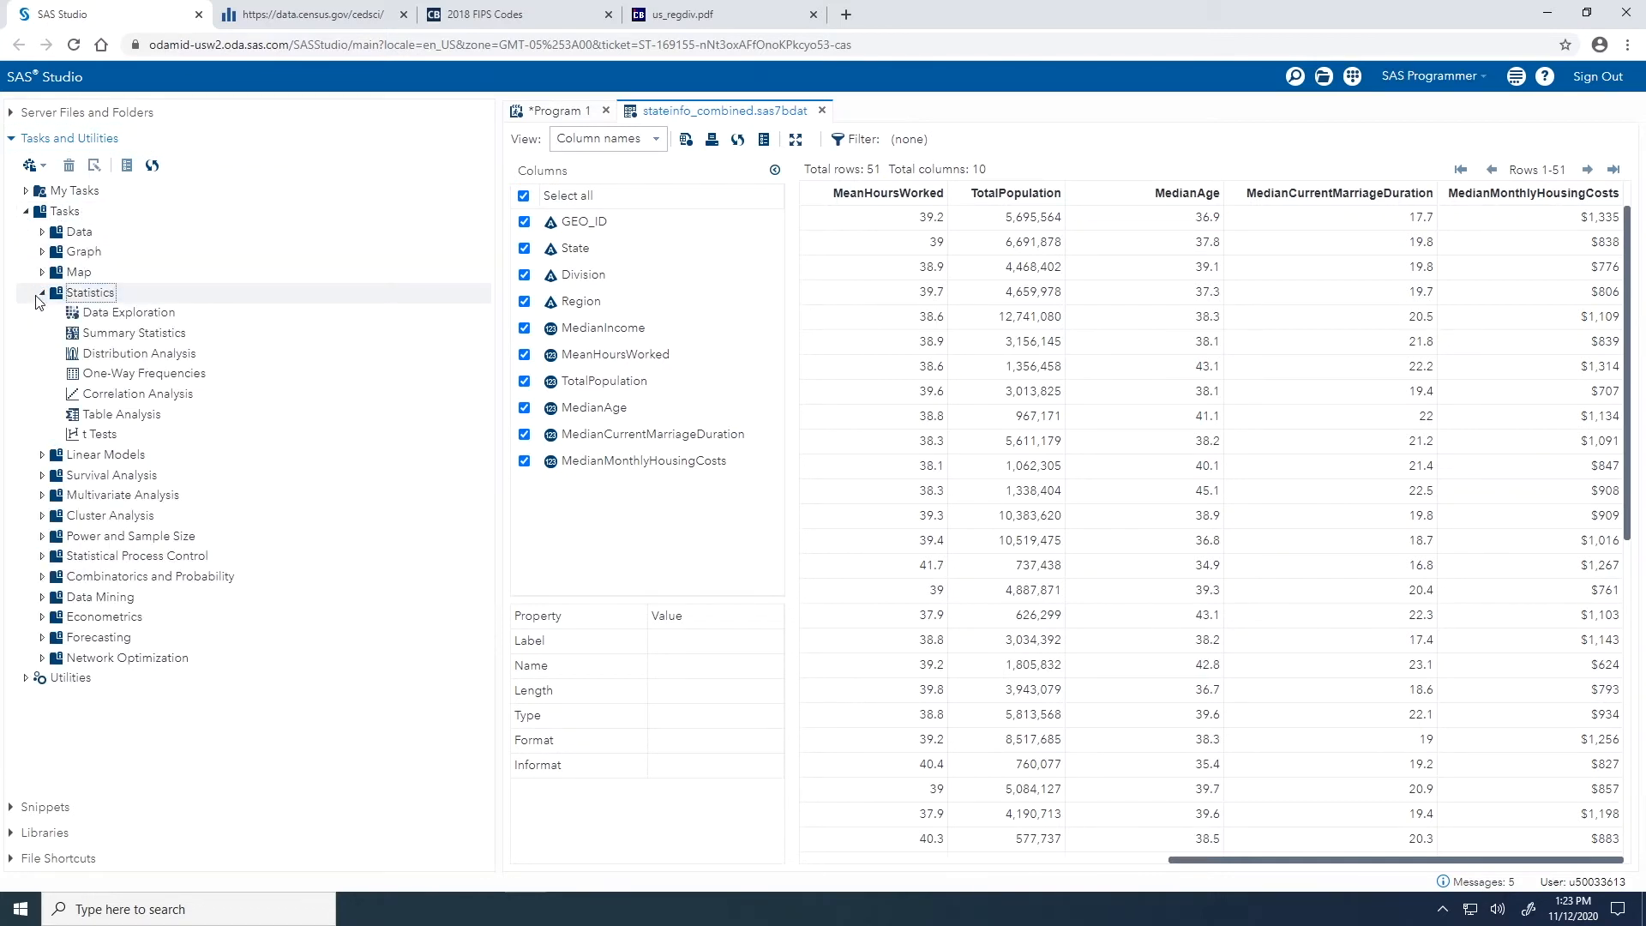
double_click(147, 359)
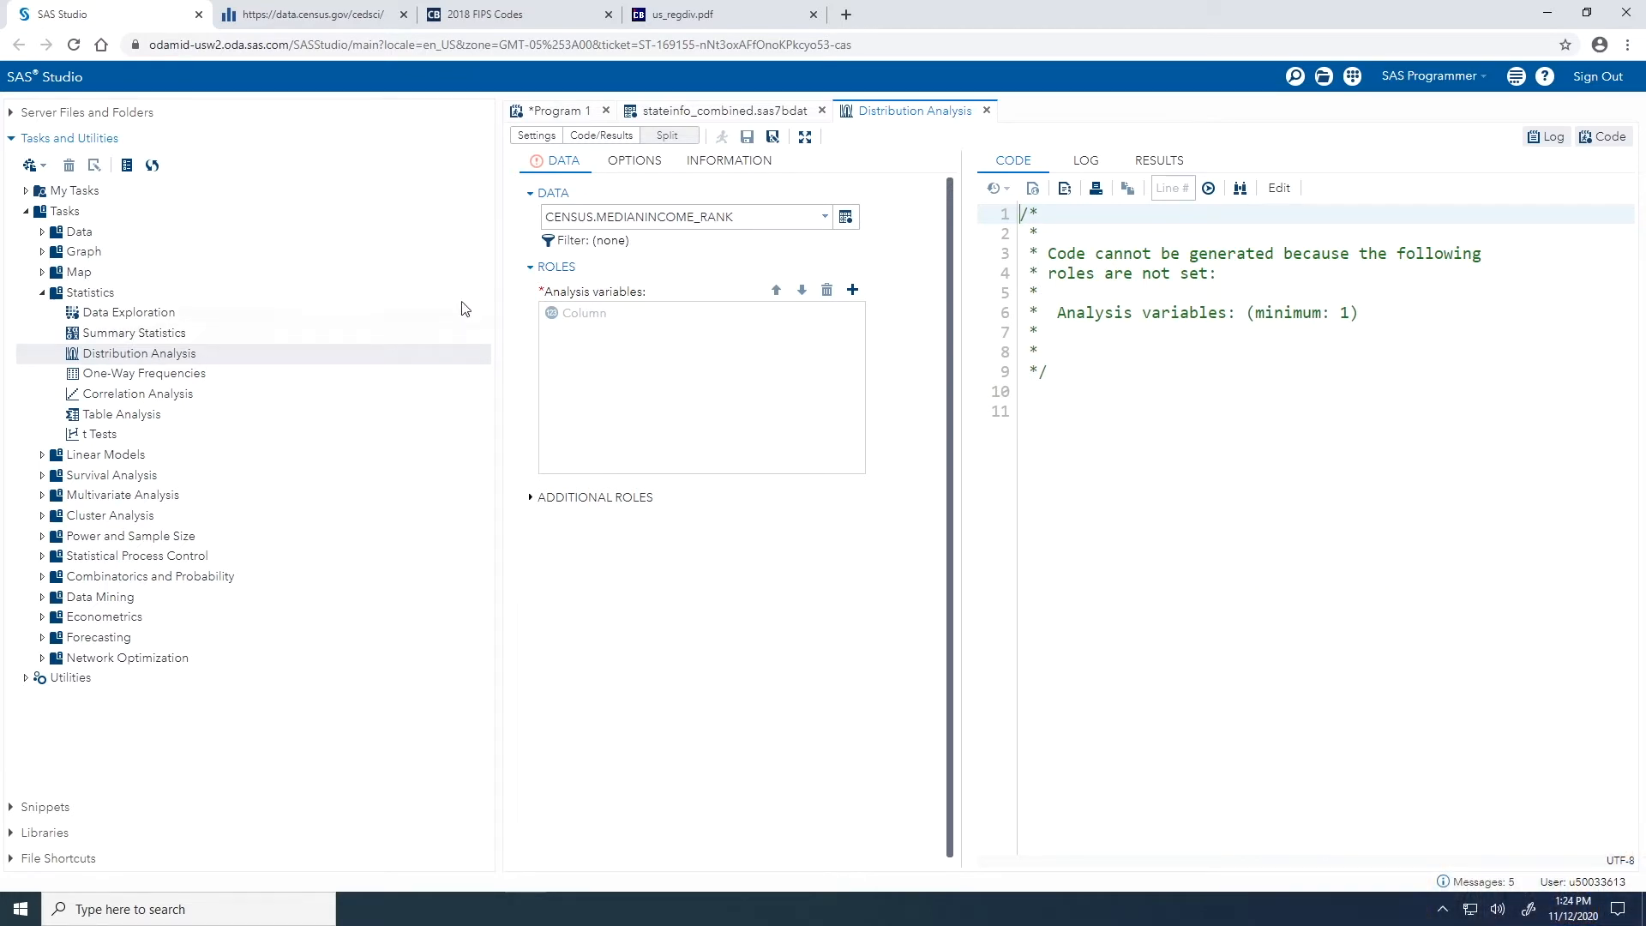
left_click(803, 138)
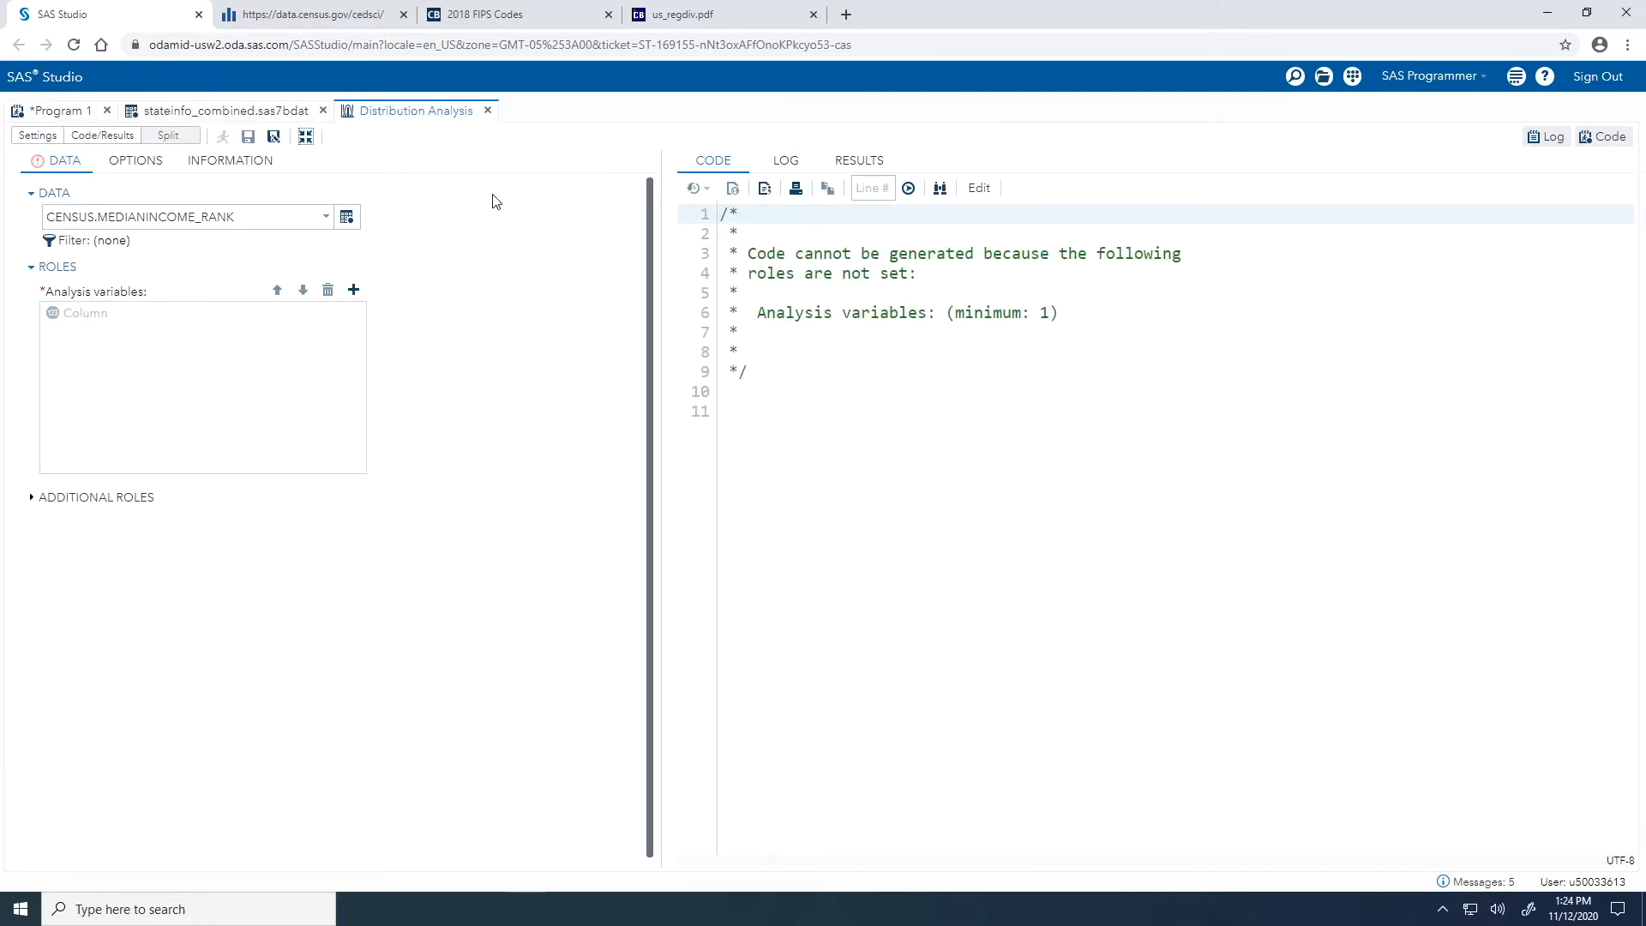
Step: Set the task's input data to CENSUS.STATEINFO_COMBINED and assign MedianIncome as the analysis variable
left_click(355, 225)
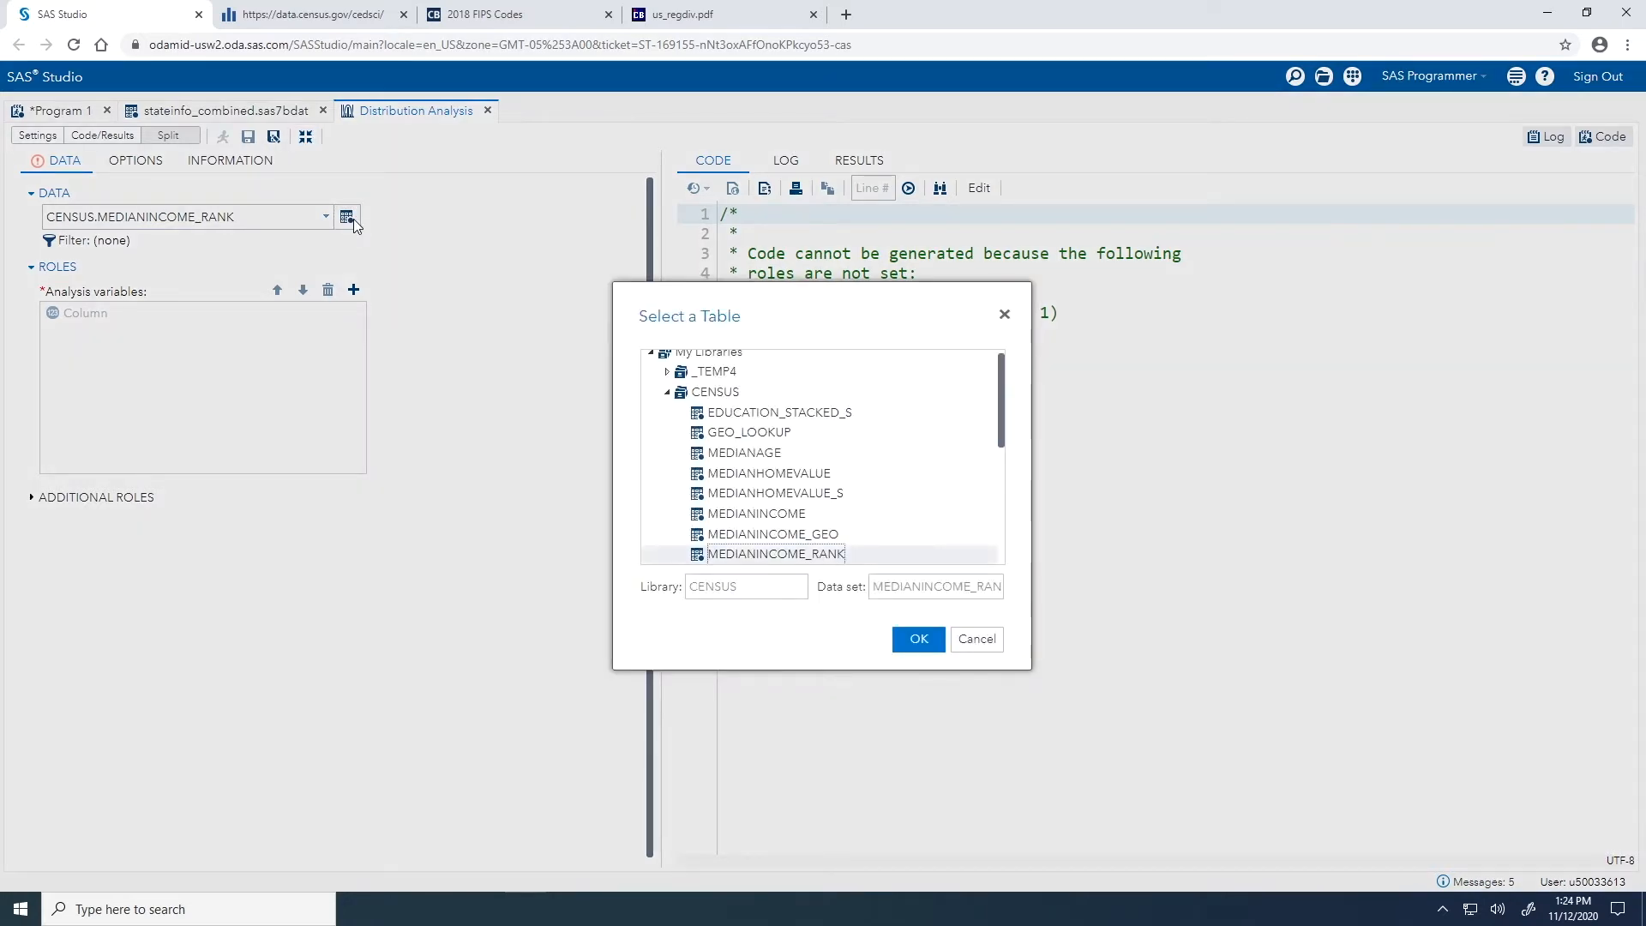
scroll(883, 478, "down", 2)
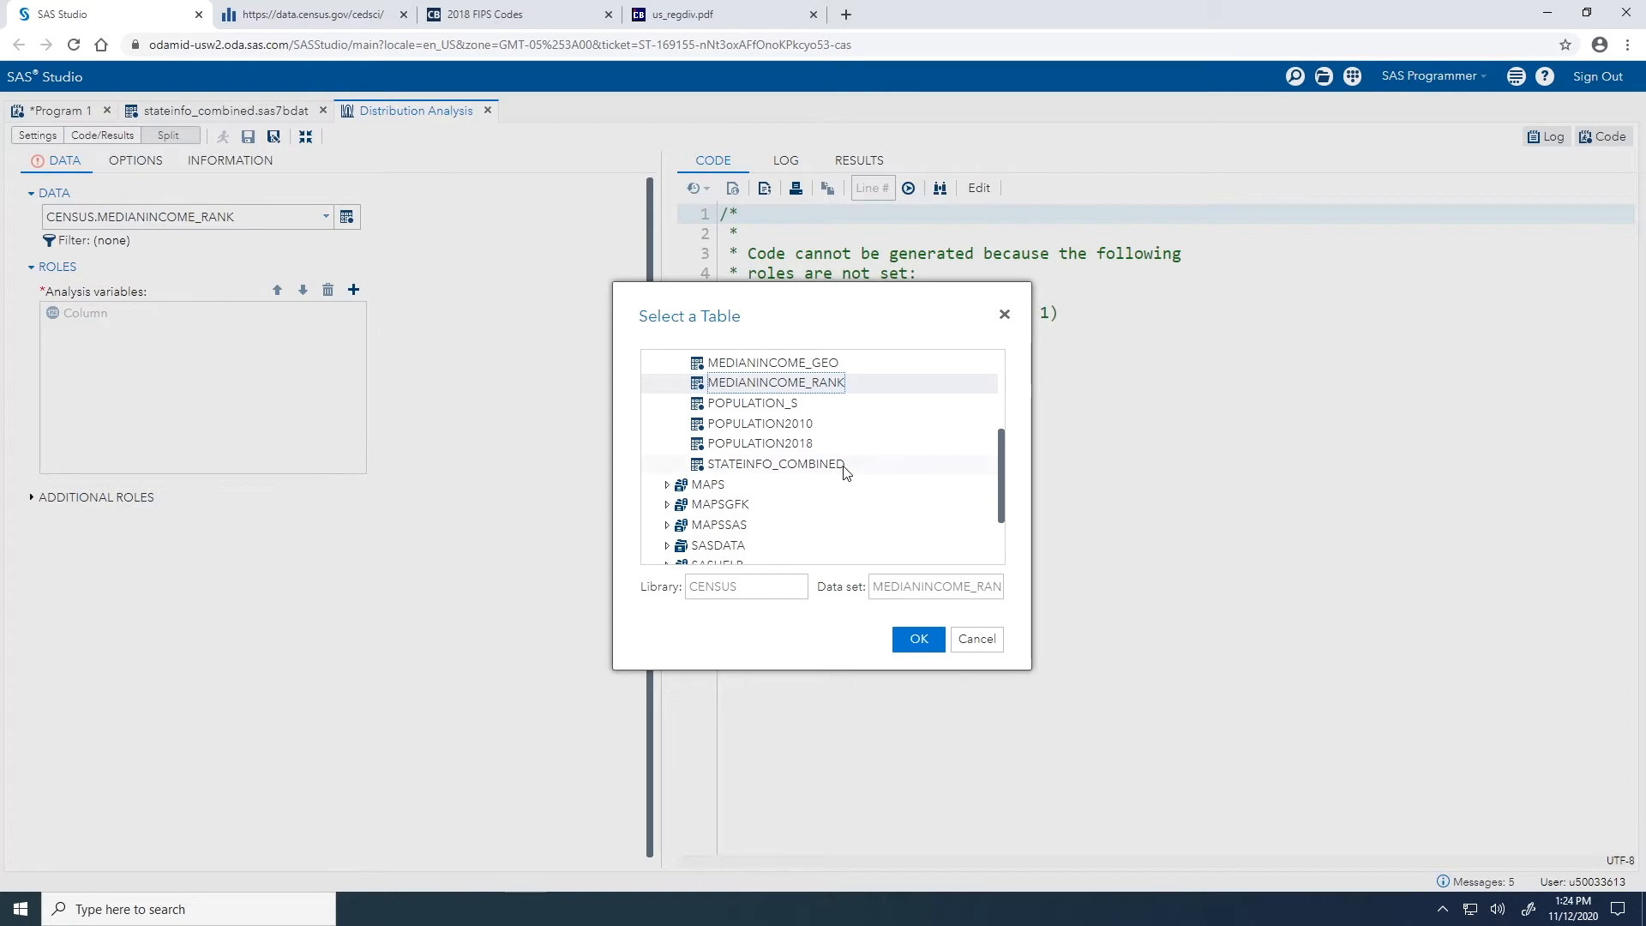
left_click(845, 469)
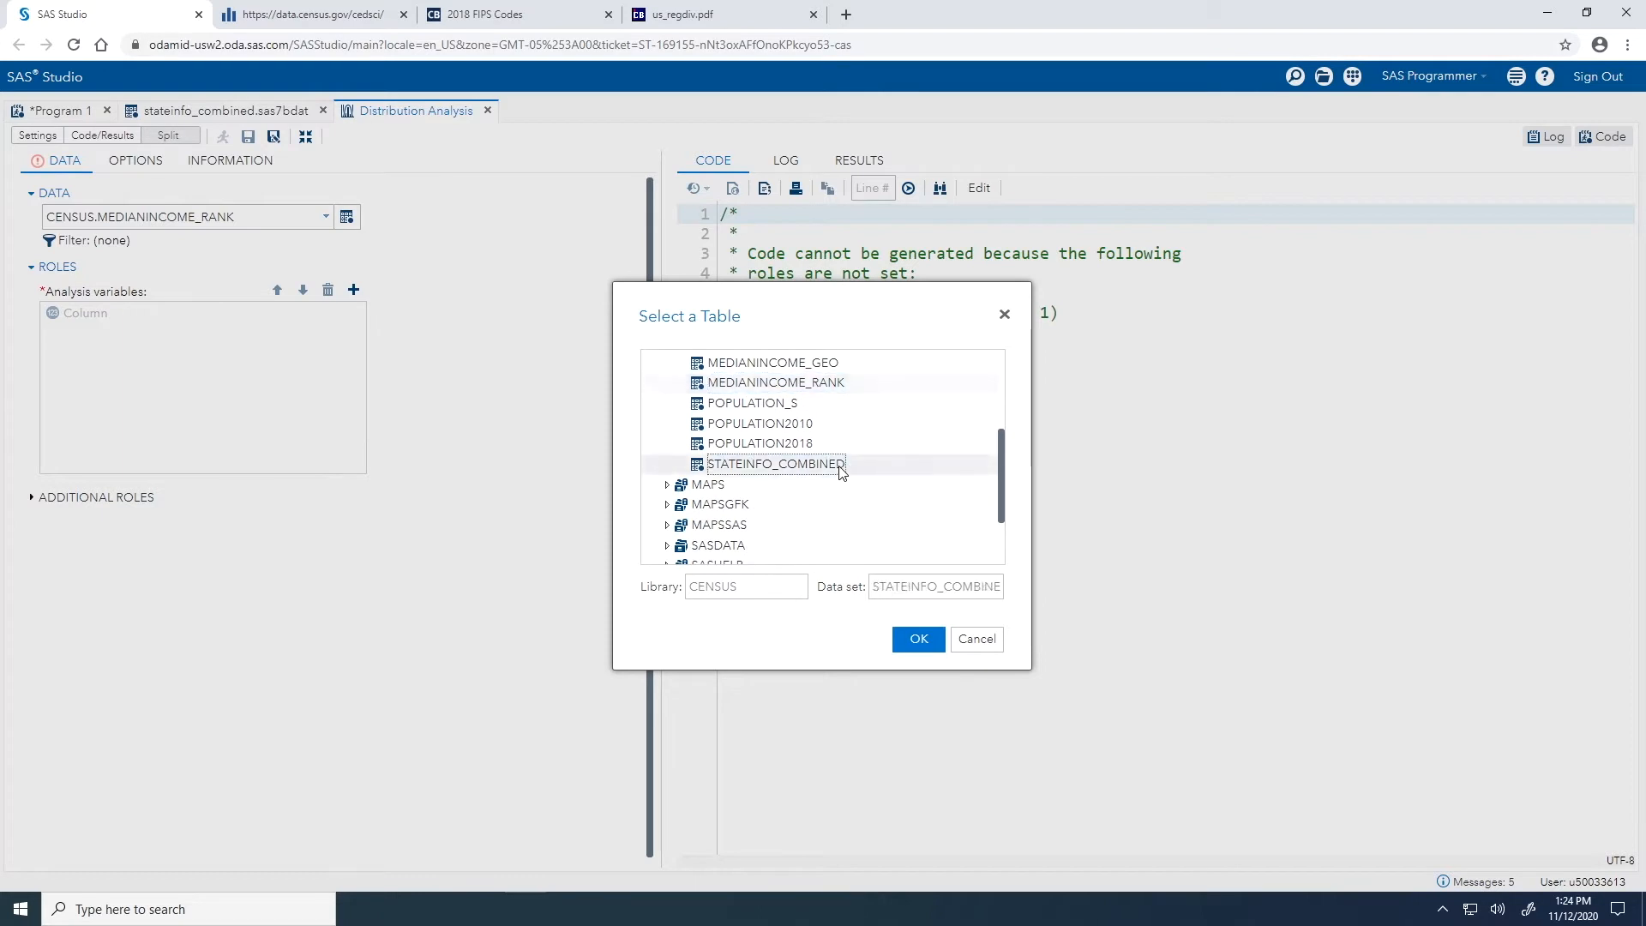
left_click(900, 645)
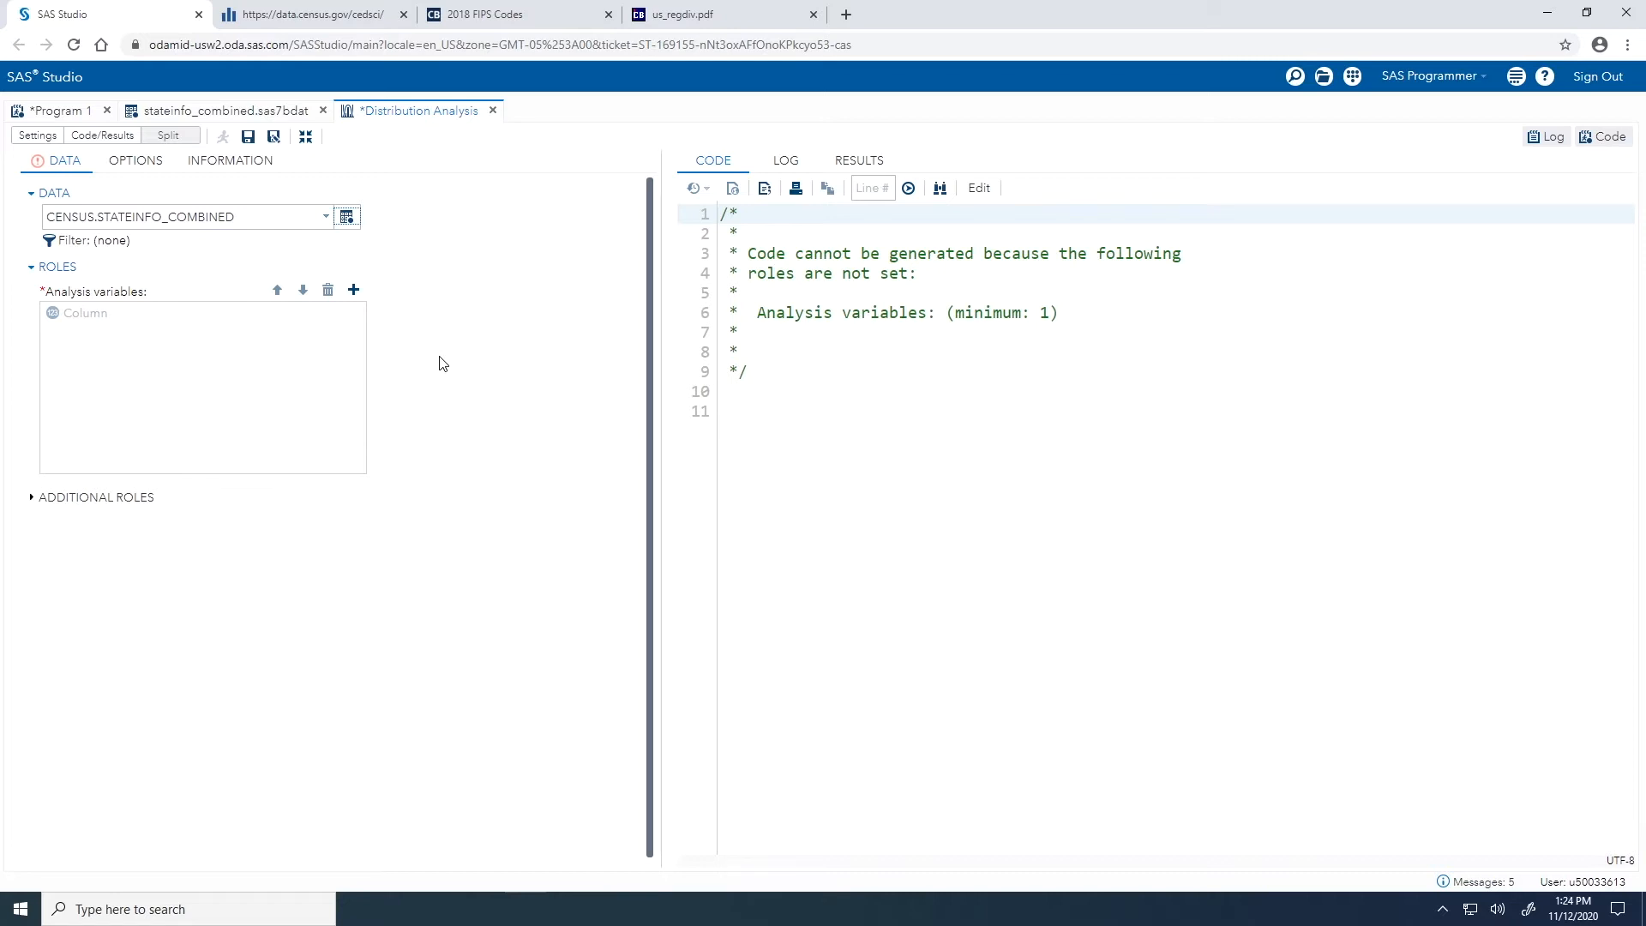
left_click(354, 290)
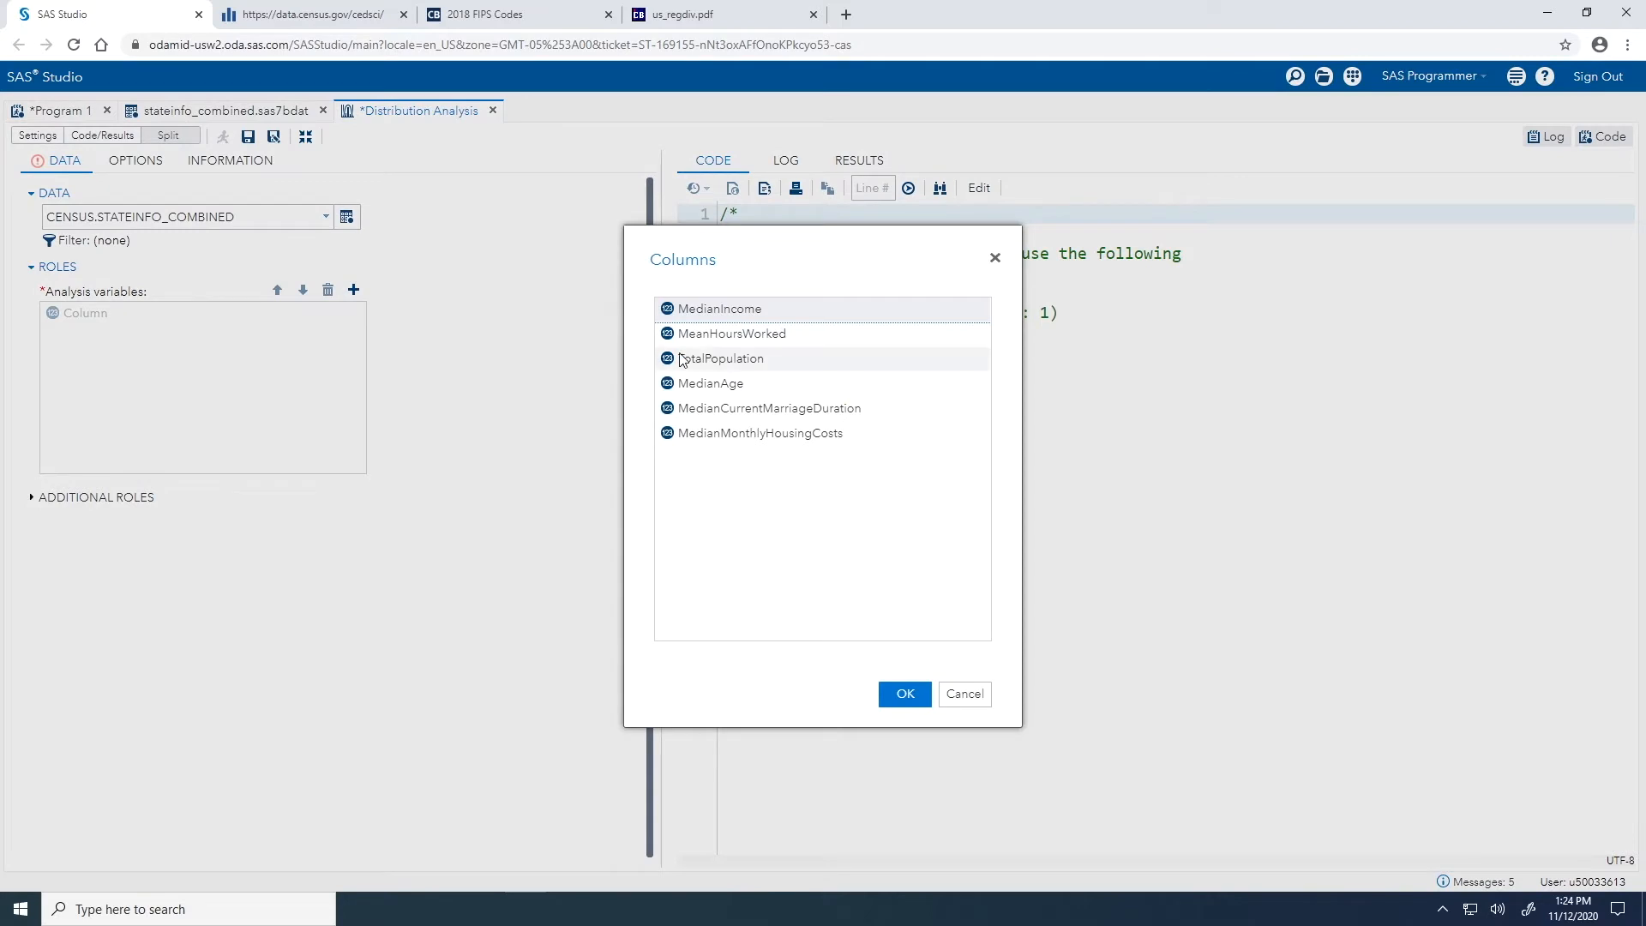
left_click(901, 695)
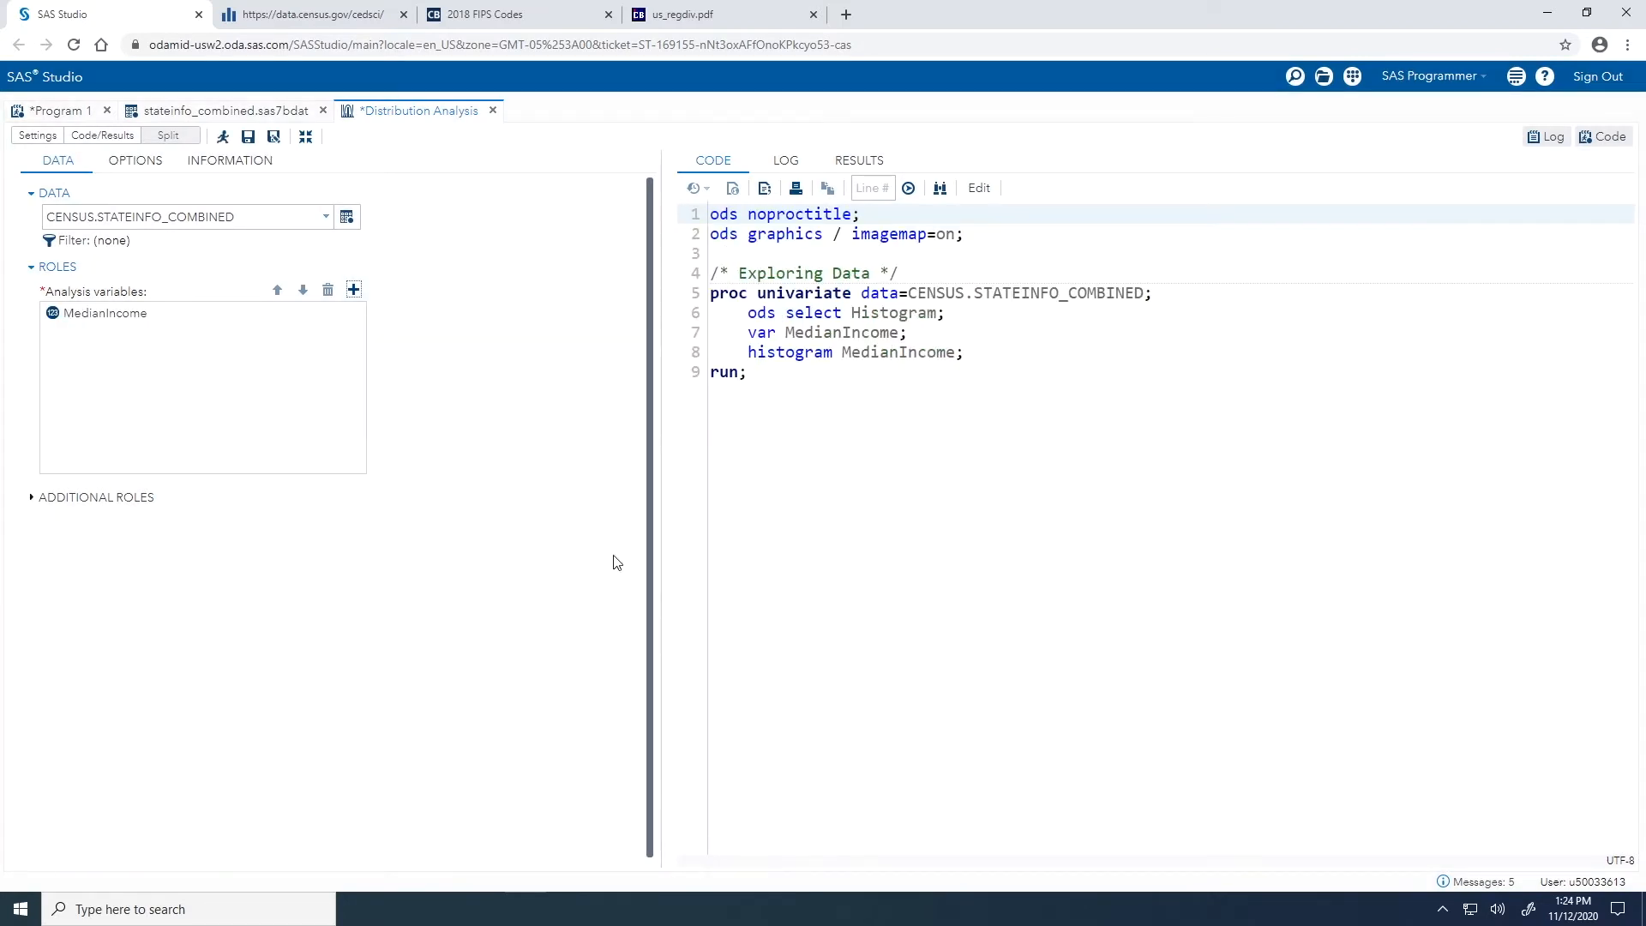
Step: Add a normal curve, a kernel density estimate and inset statistics to the histogram
left_click(137, 162)
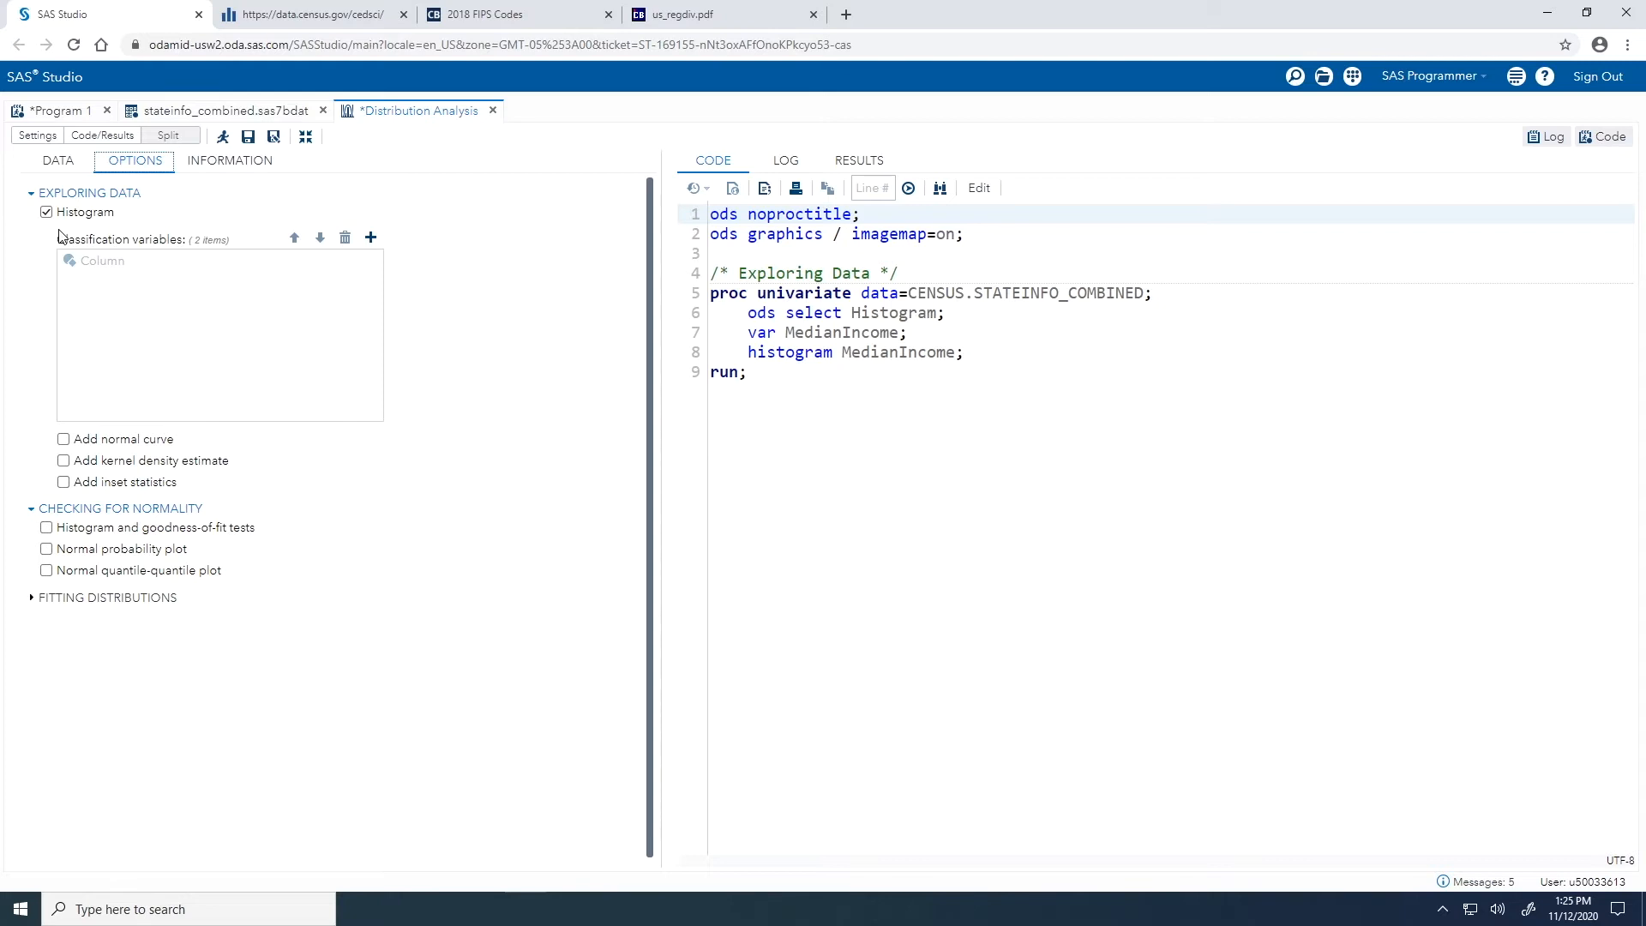
left_click(63, 440)
left_click(63, 461)
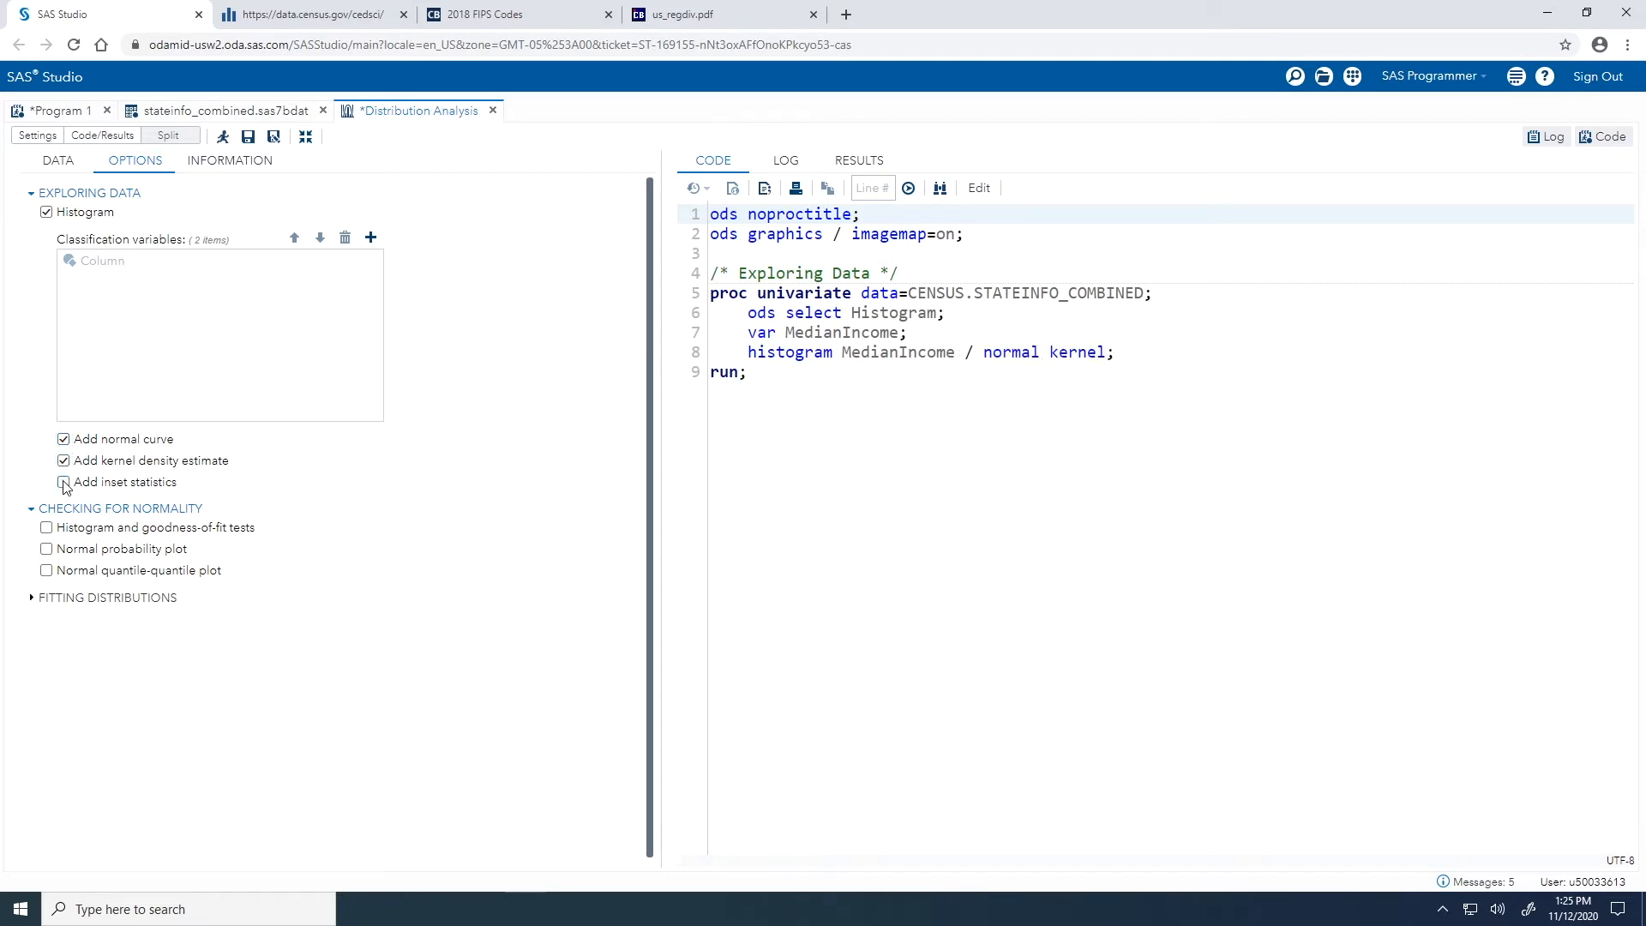
left_click(63, 483)
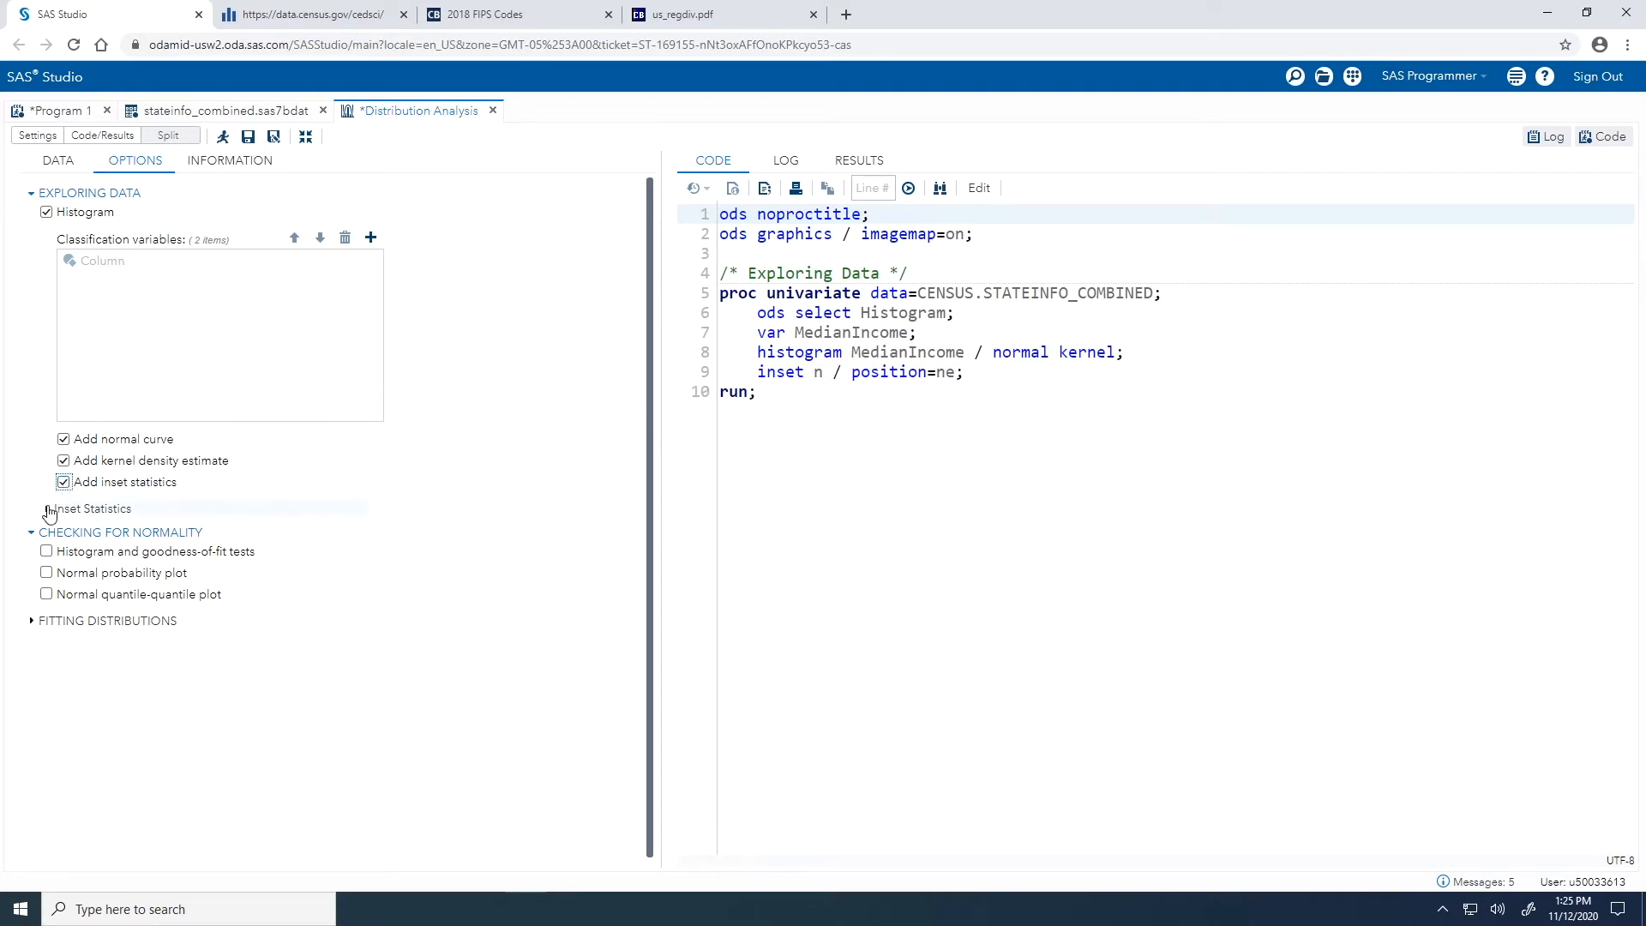
Step: Include the mean and median in the inset statistics, and run the task to examine the MedianIncome histogram
left_click(48, 509)
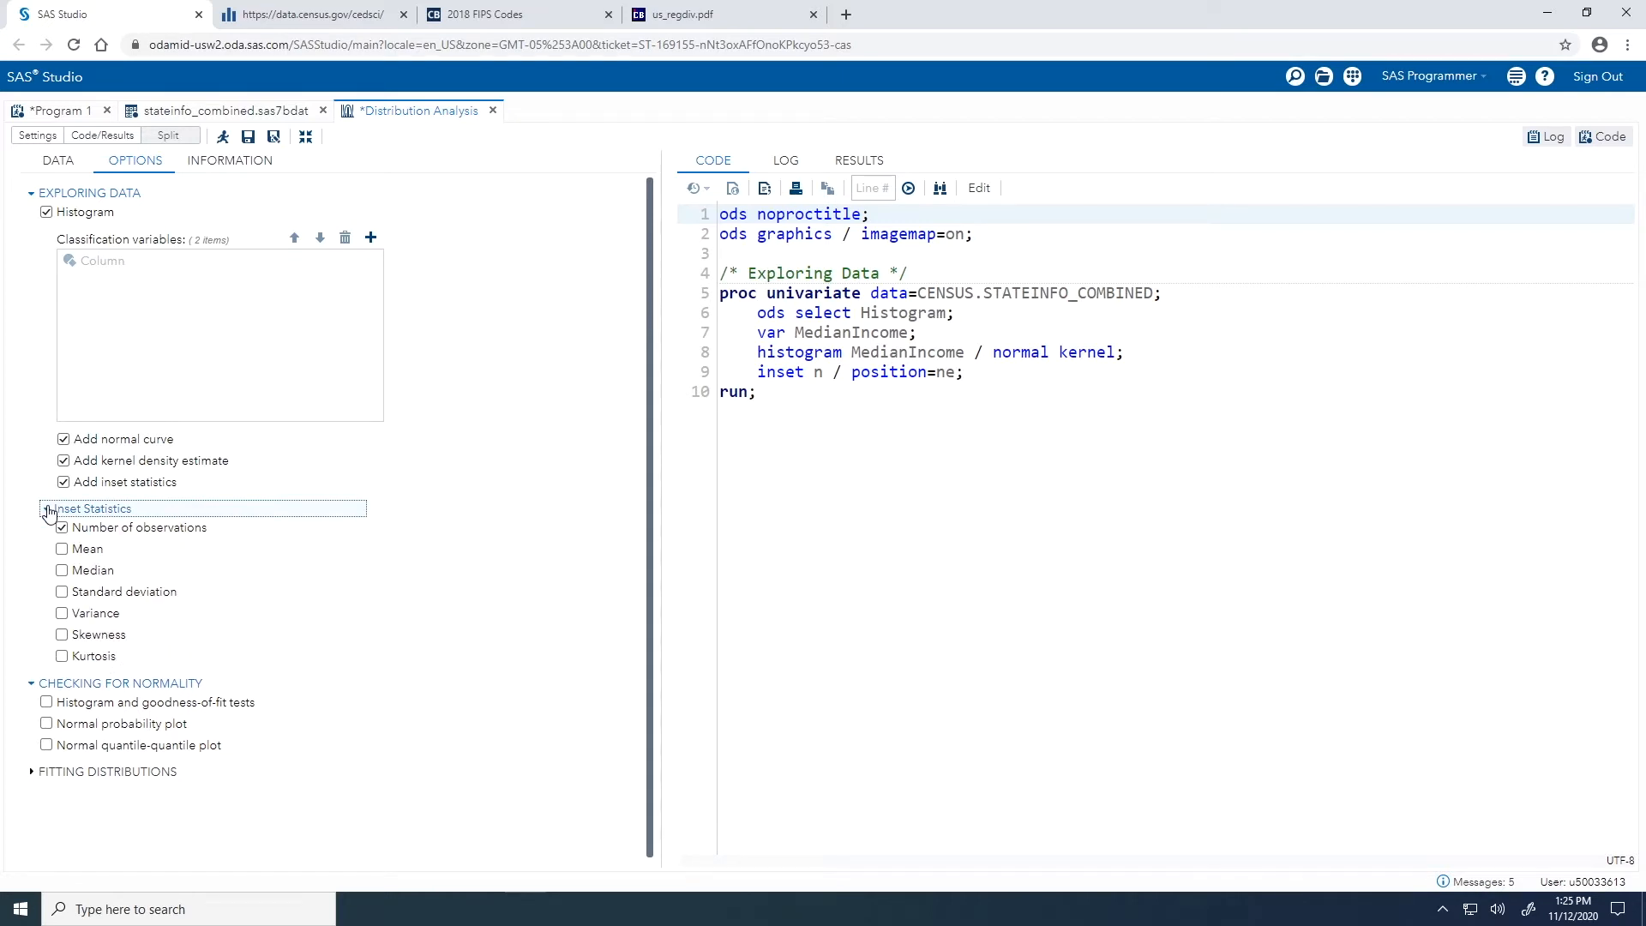
left_click(64, 550)
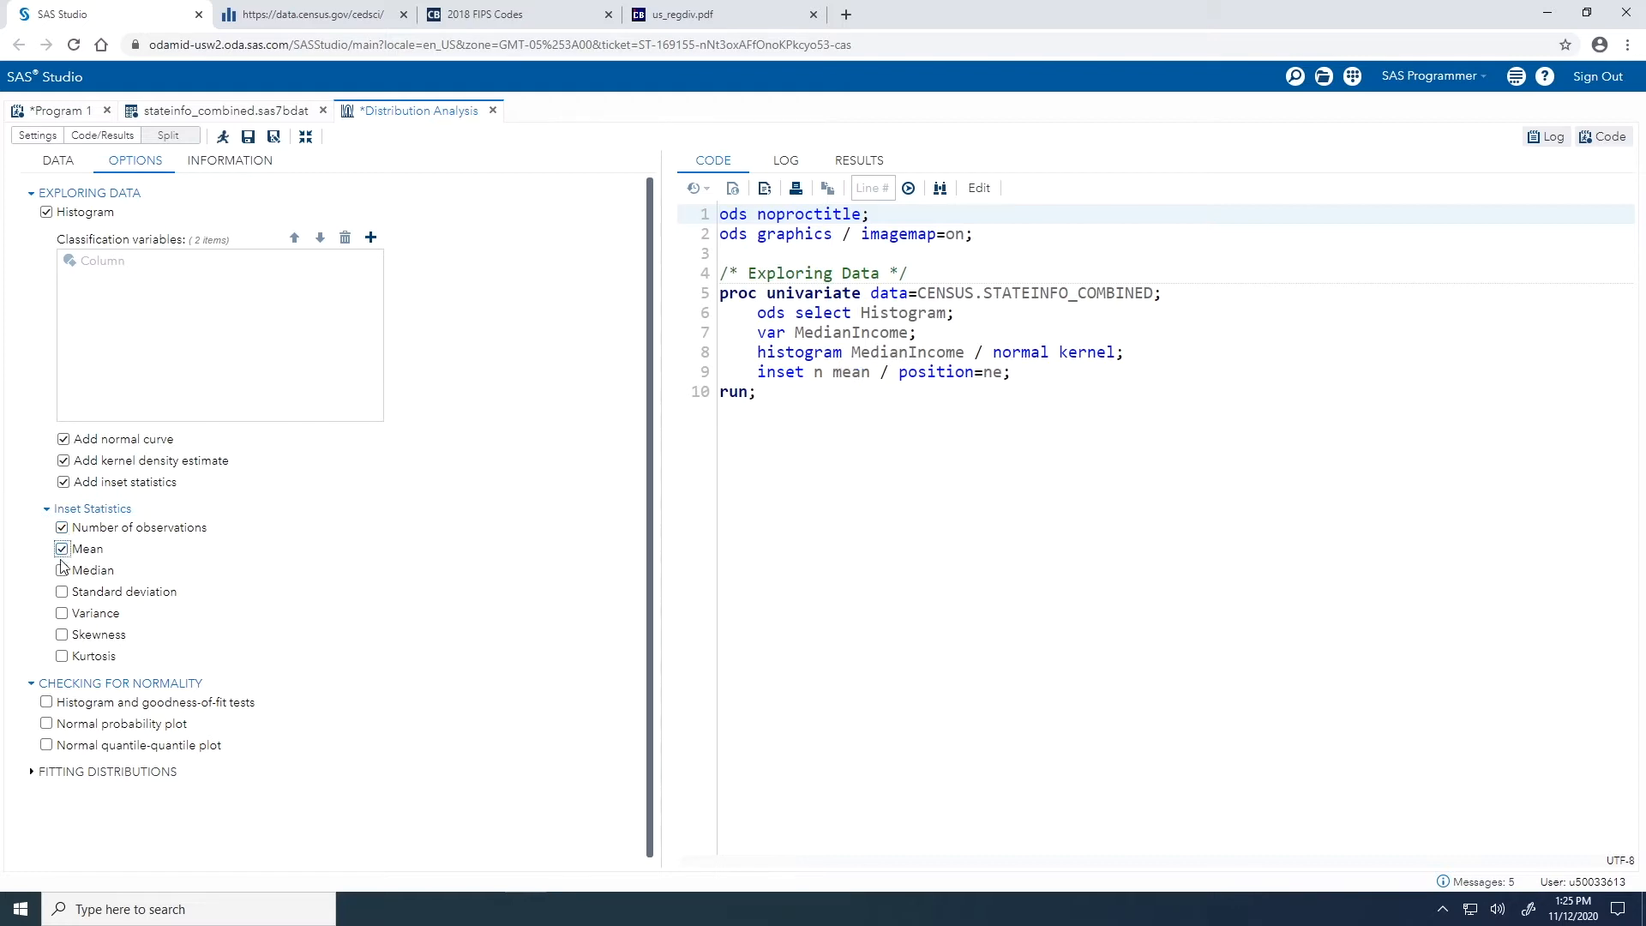
left_click(62, 572)
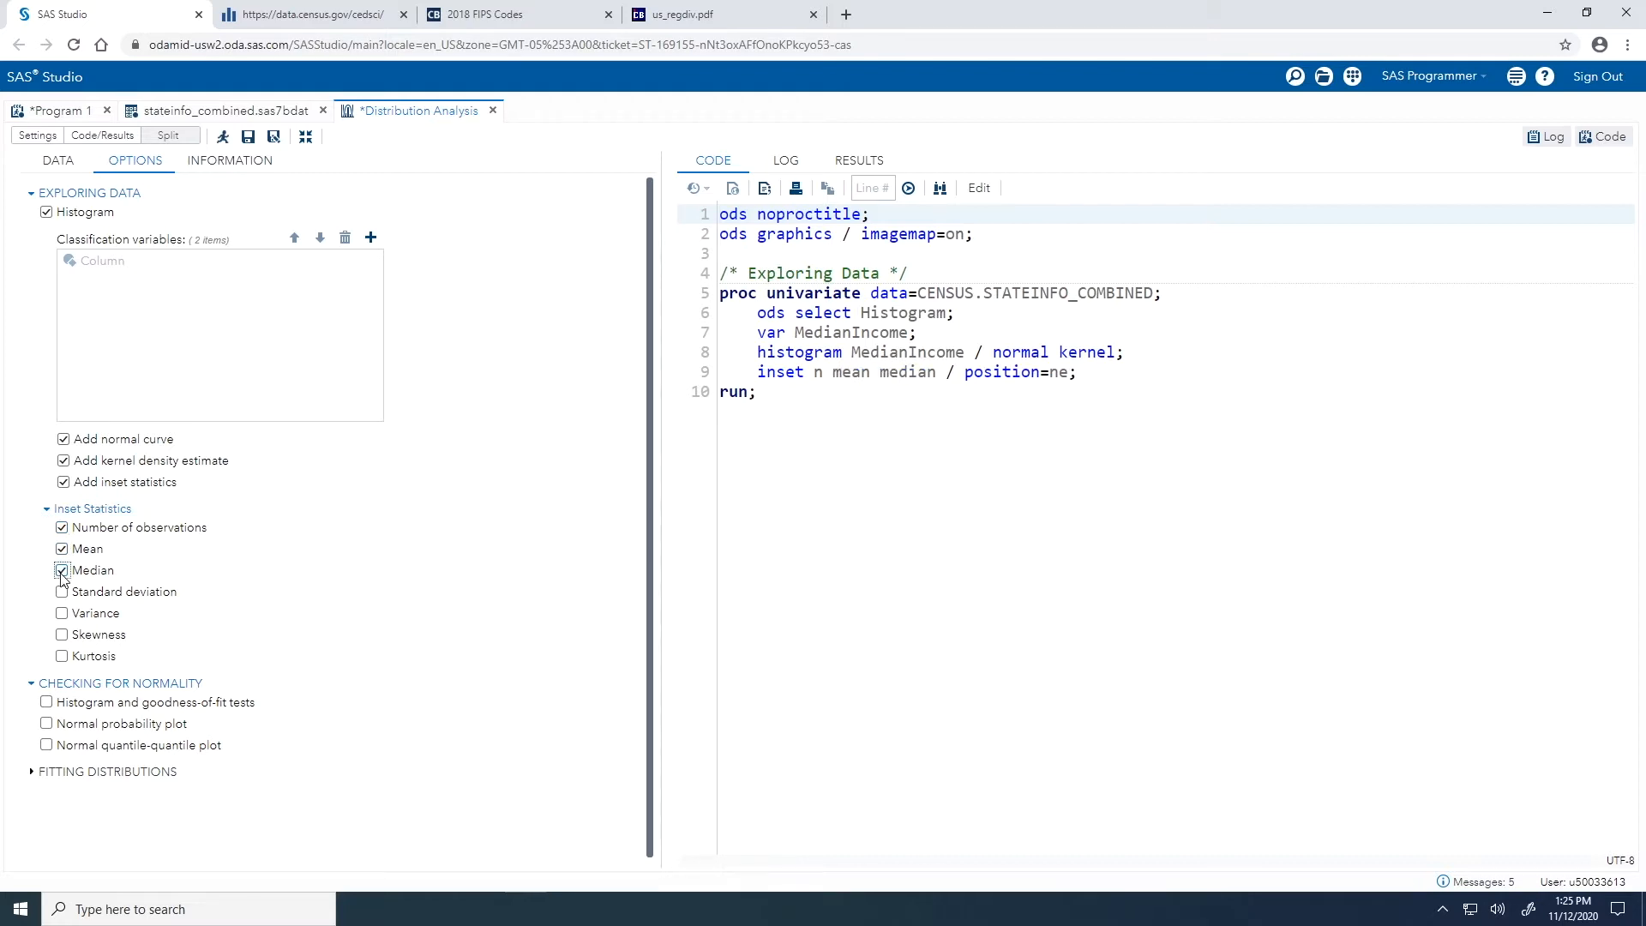
left_click(224, 139)
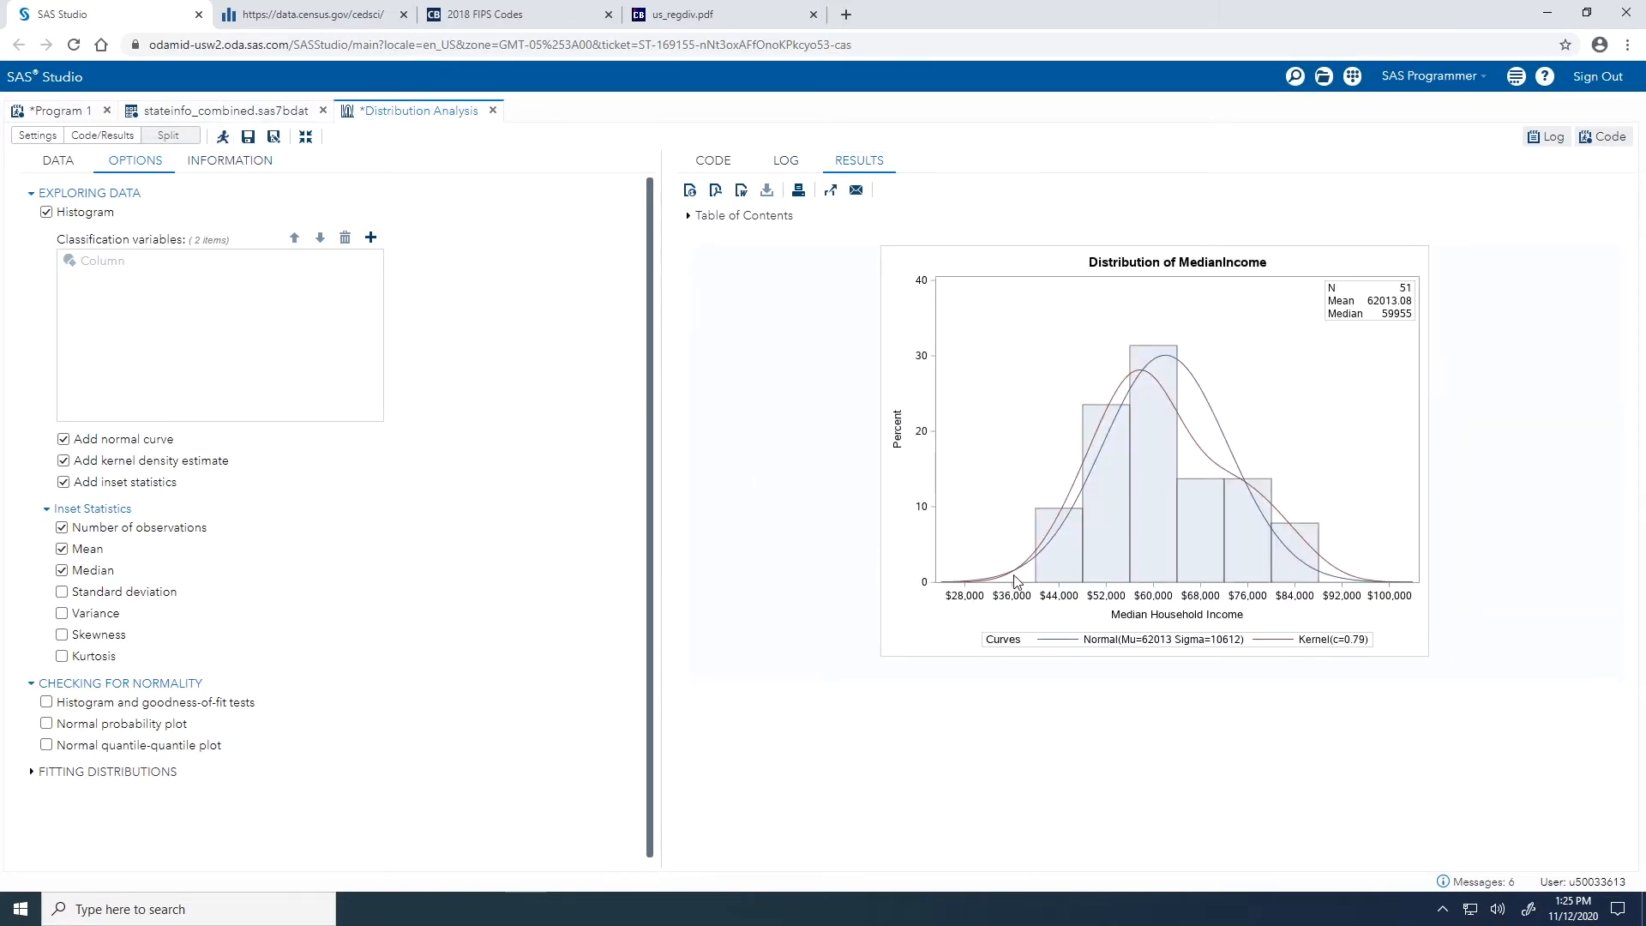
mouse_move(1047, 553)
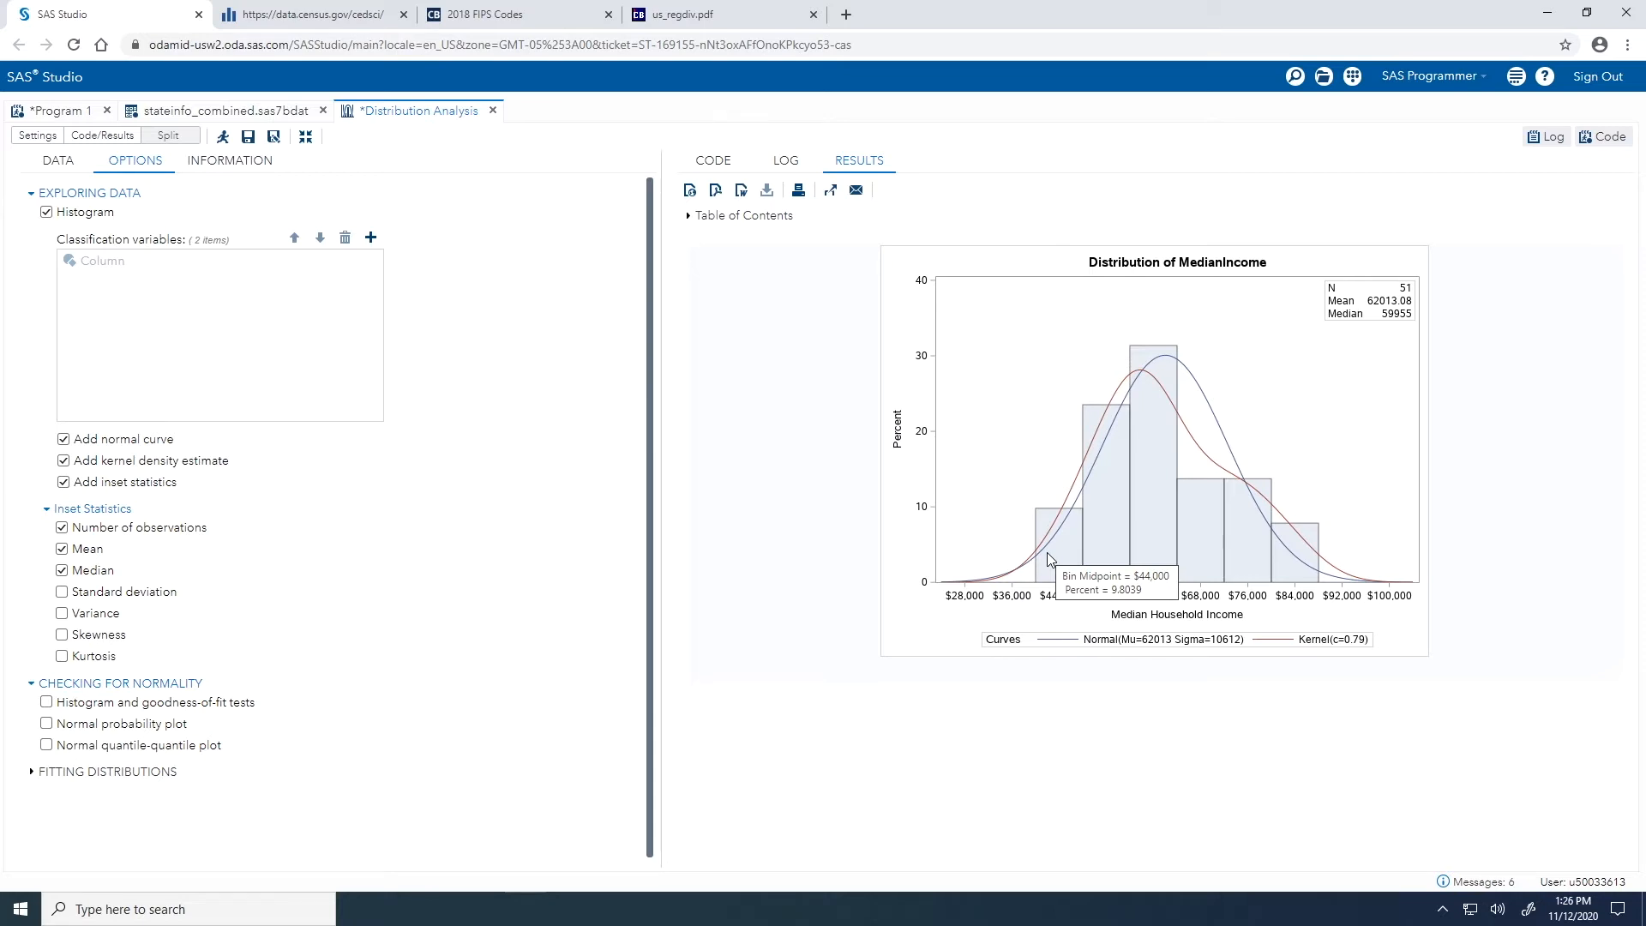
mouse_move(1070, 500)
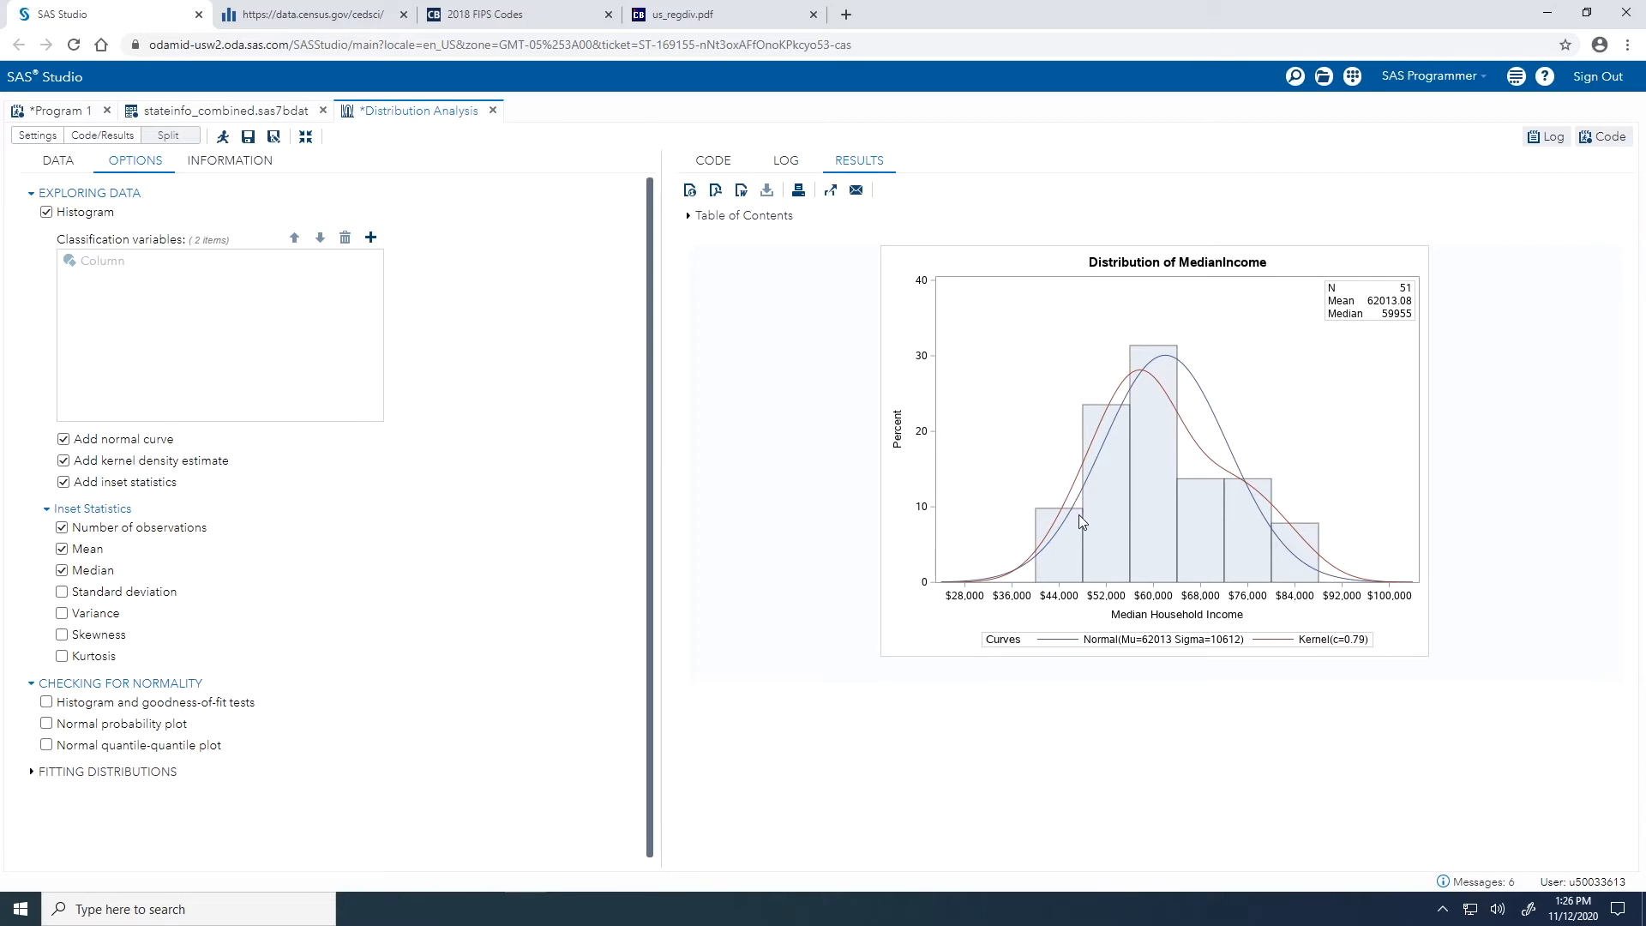
mouse_move(1087, 531)
Step: Add Region as the histogram's classification variable, rerun the task to review the regional histograms, and exit the maximized view
left_click(371, 237)
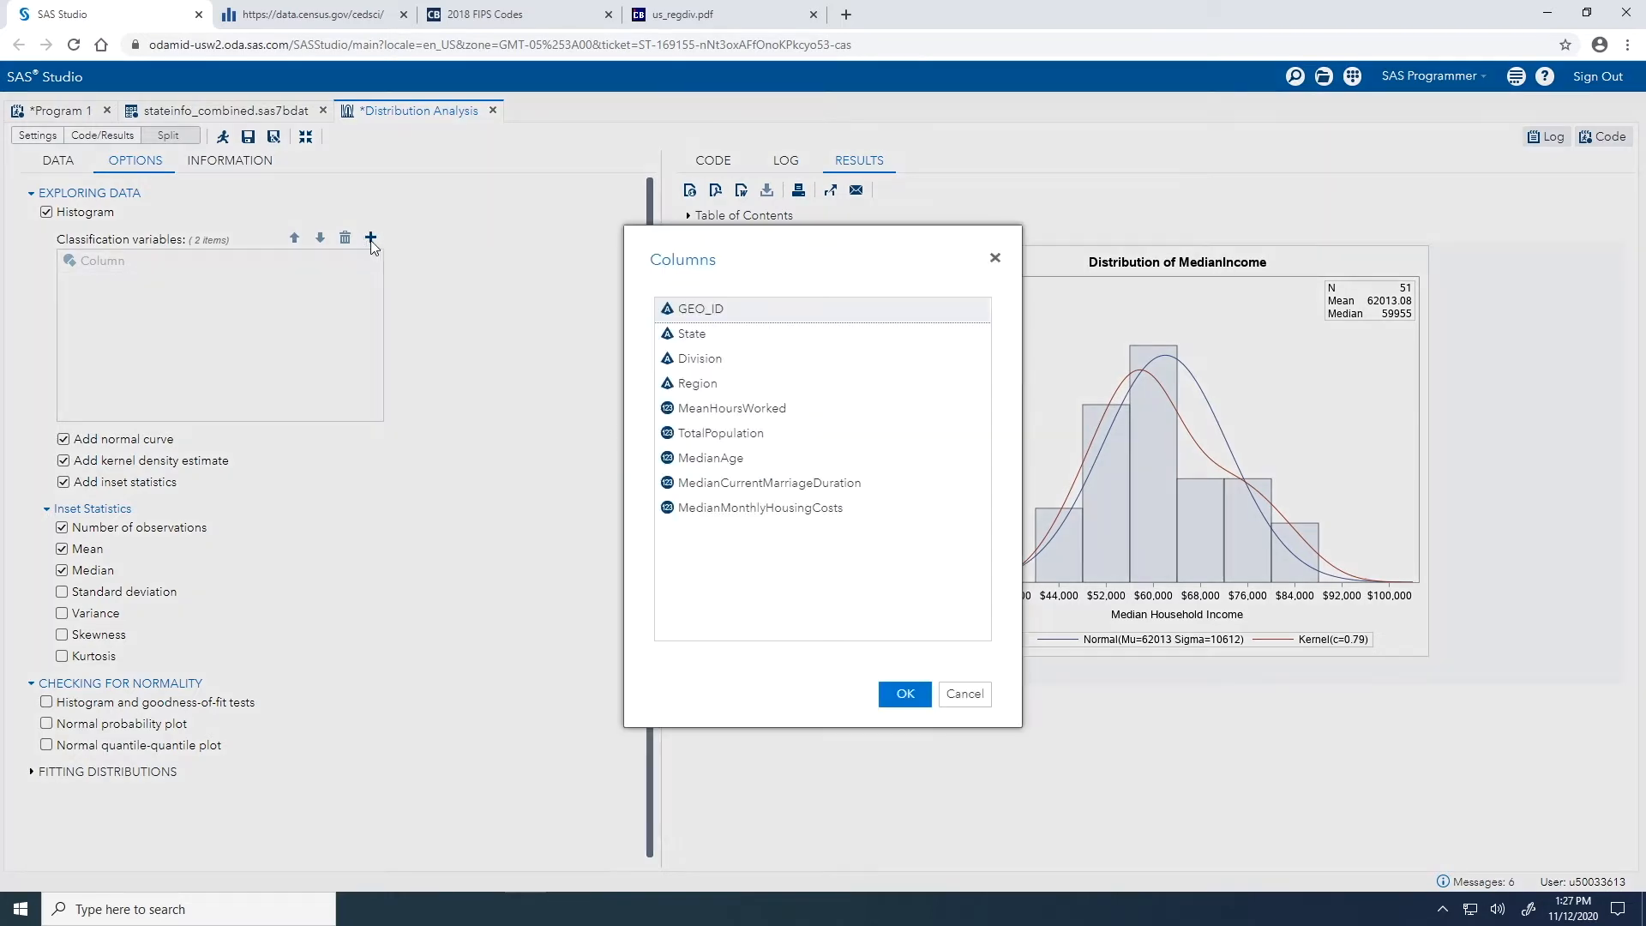
left_click(731, 390)
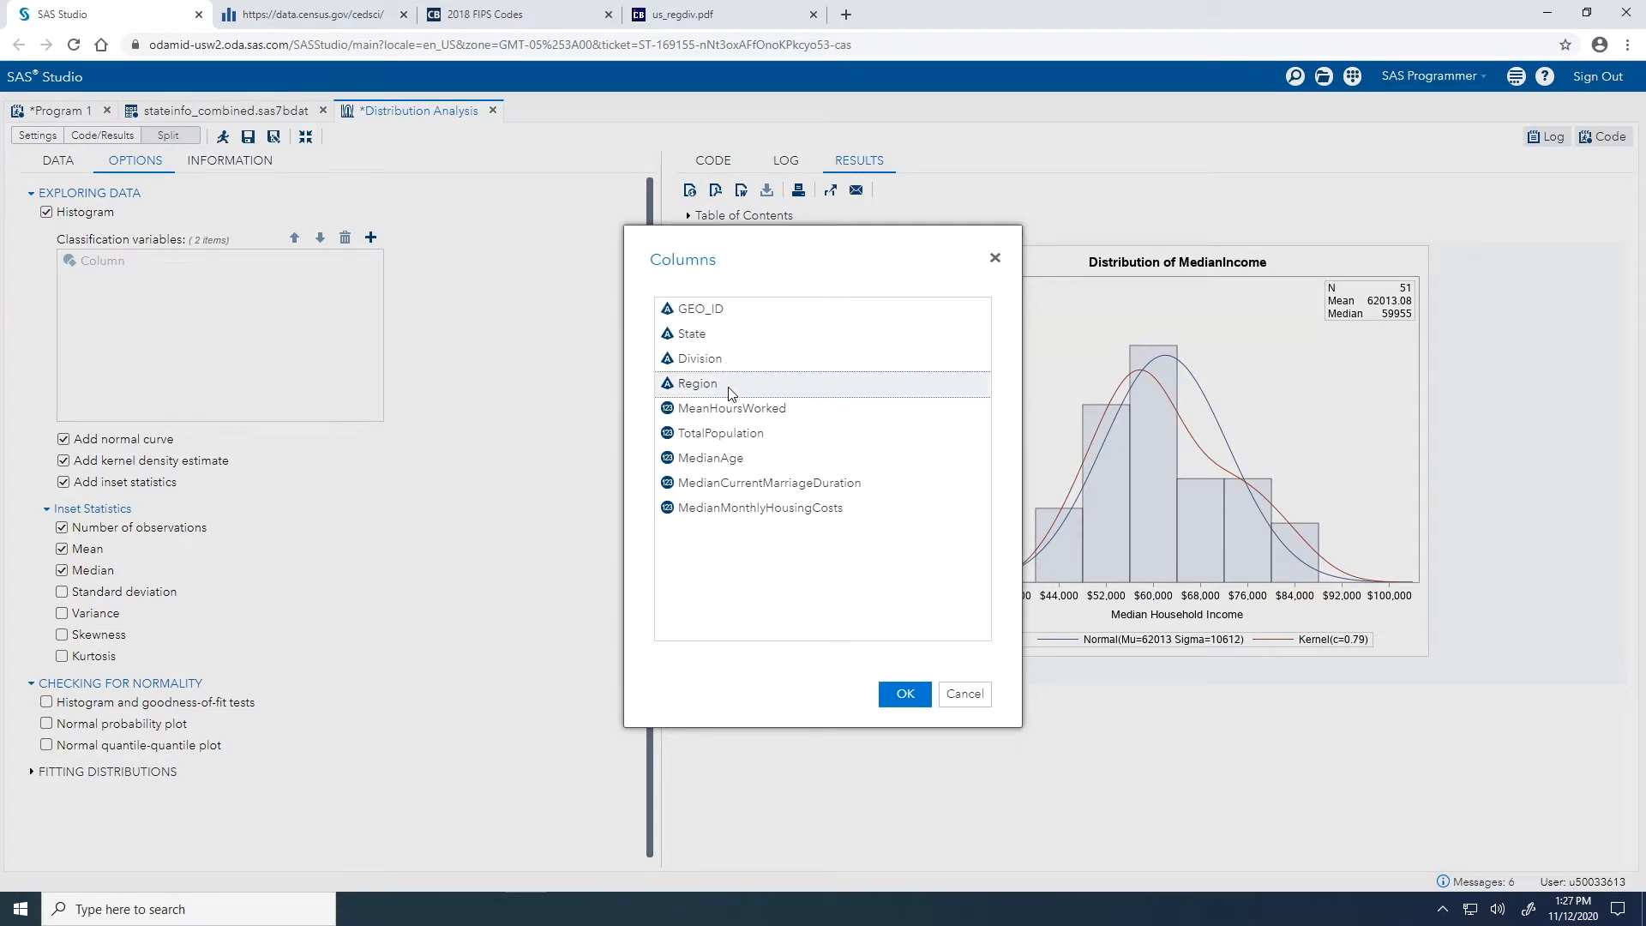
left_click(898, 696)
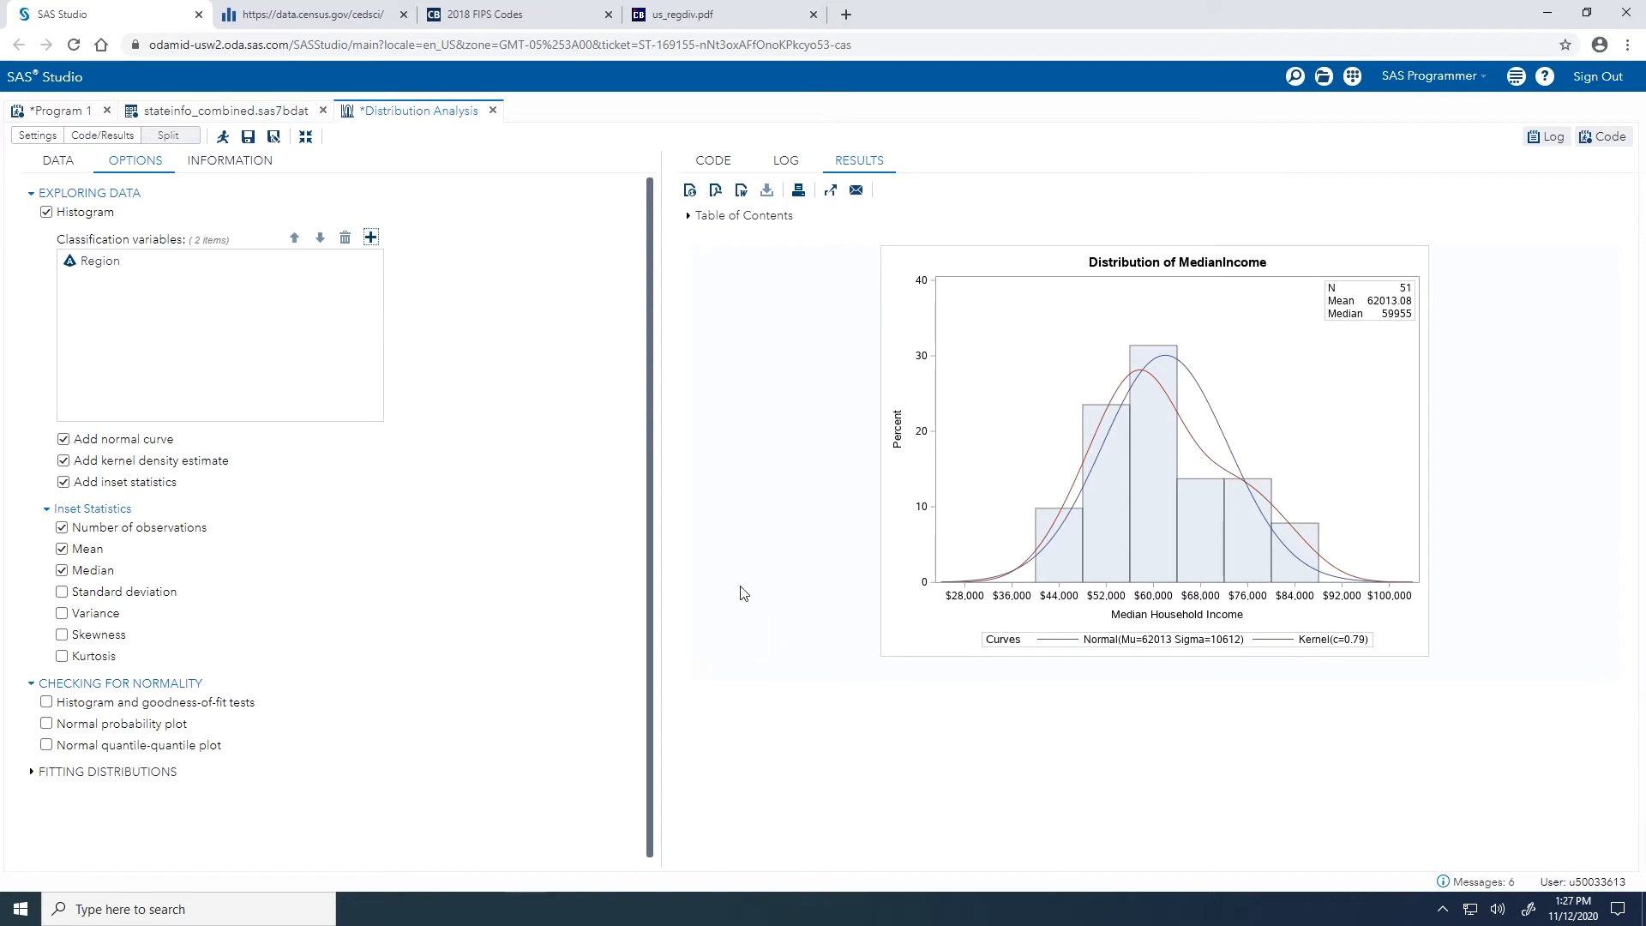
left_click(226, 140)
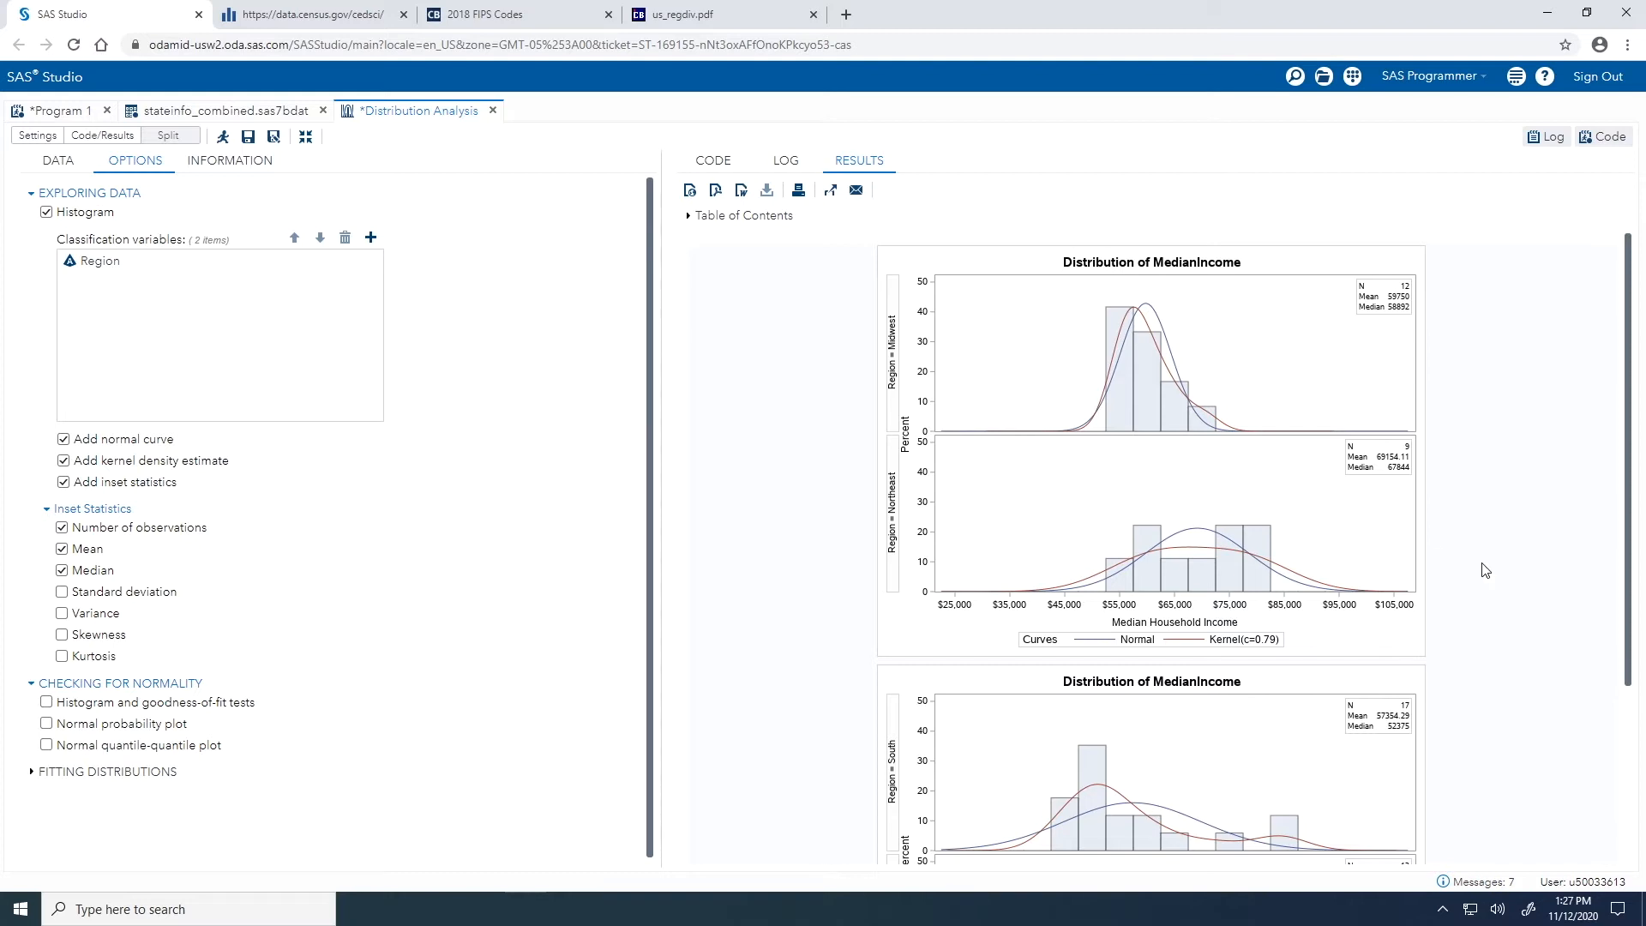
scroll(1492, 579, "down", 1)
scroll(1492, 579, "down", 2)
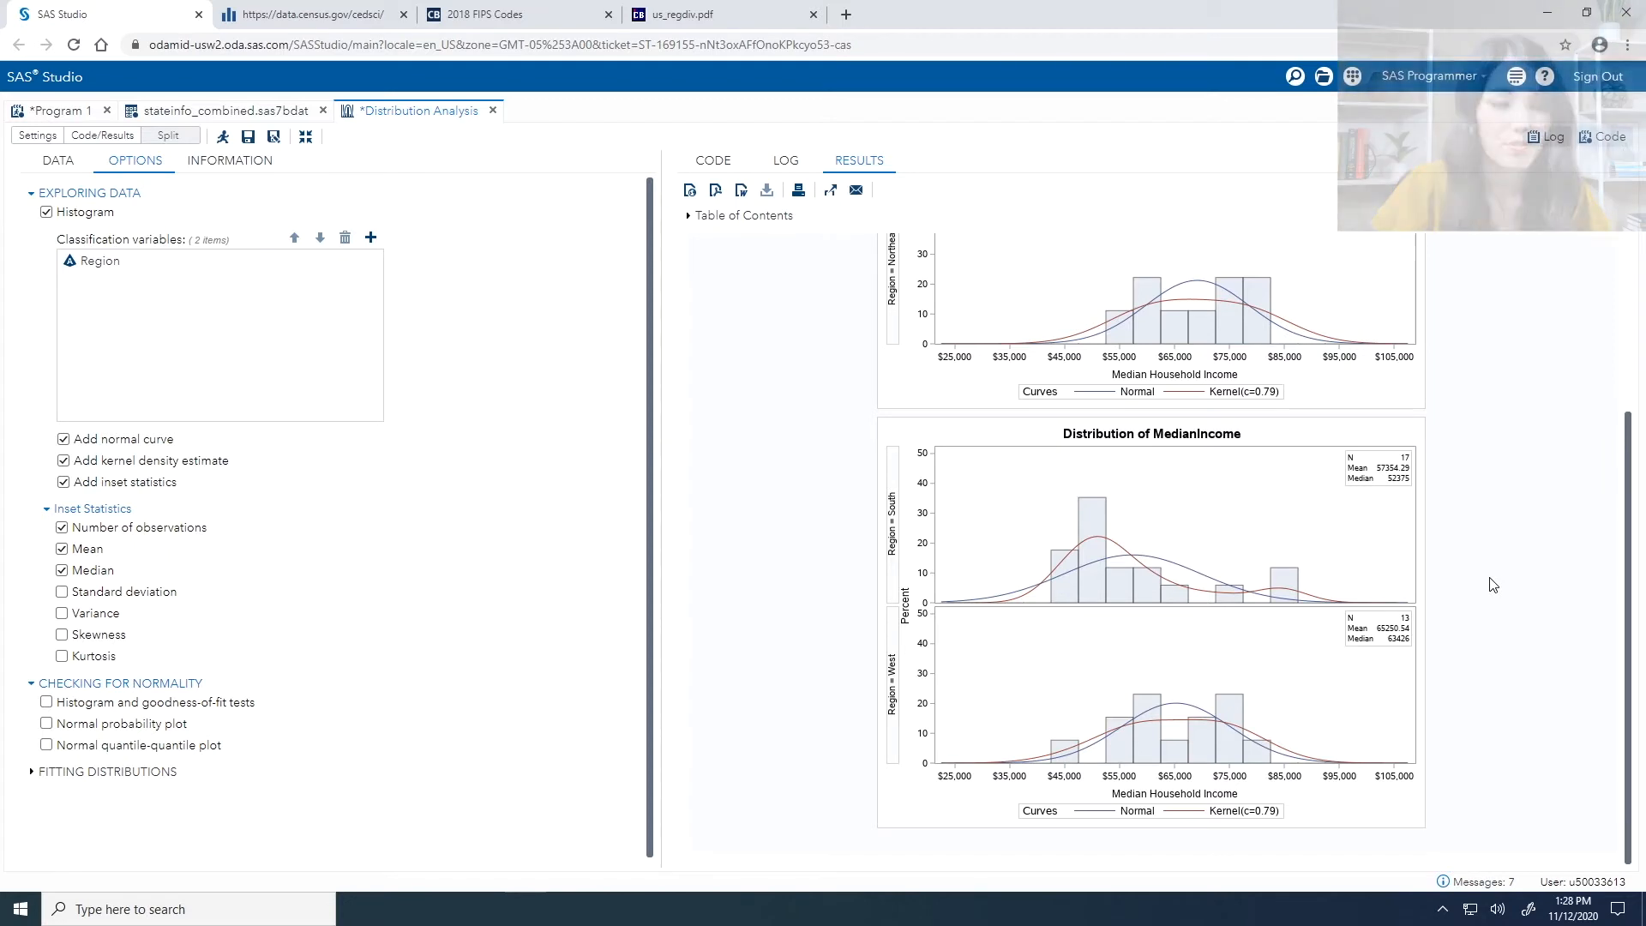
left_click(305, 136)
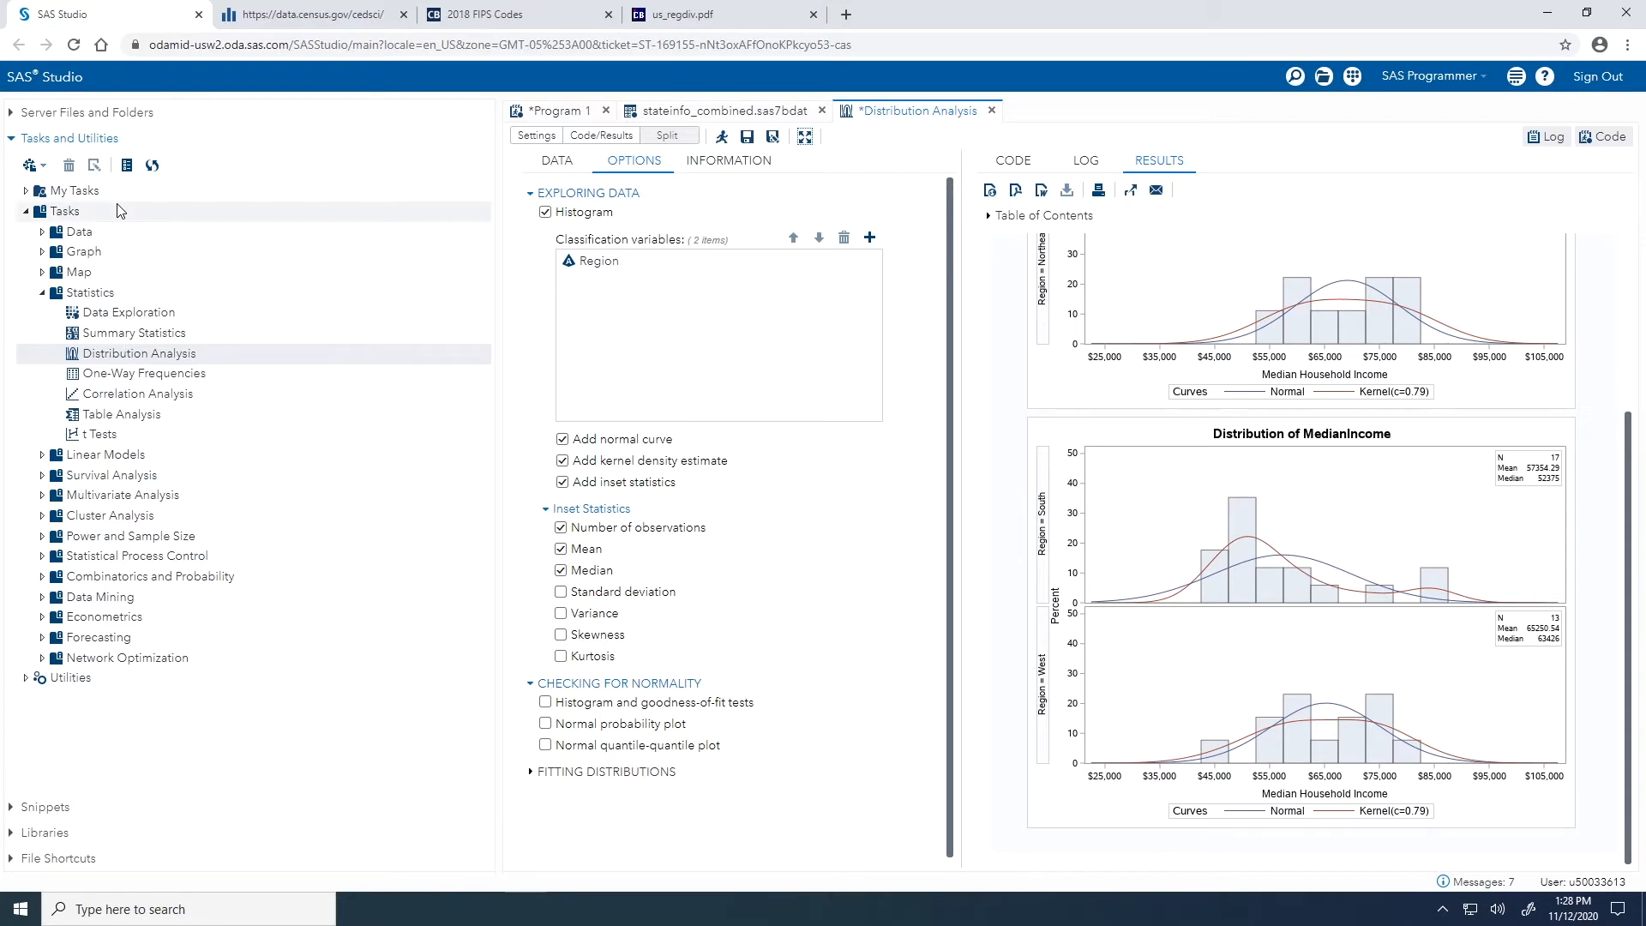
Step: Open the One-Way ANOVA task from the Linear Models group and maximize its view
left_click(42, 458)
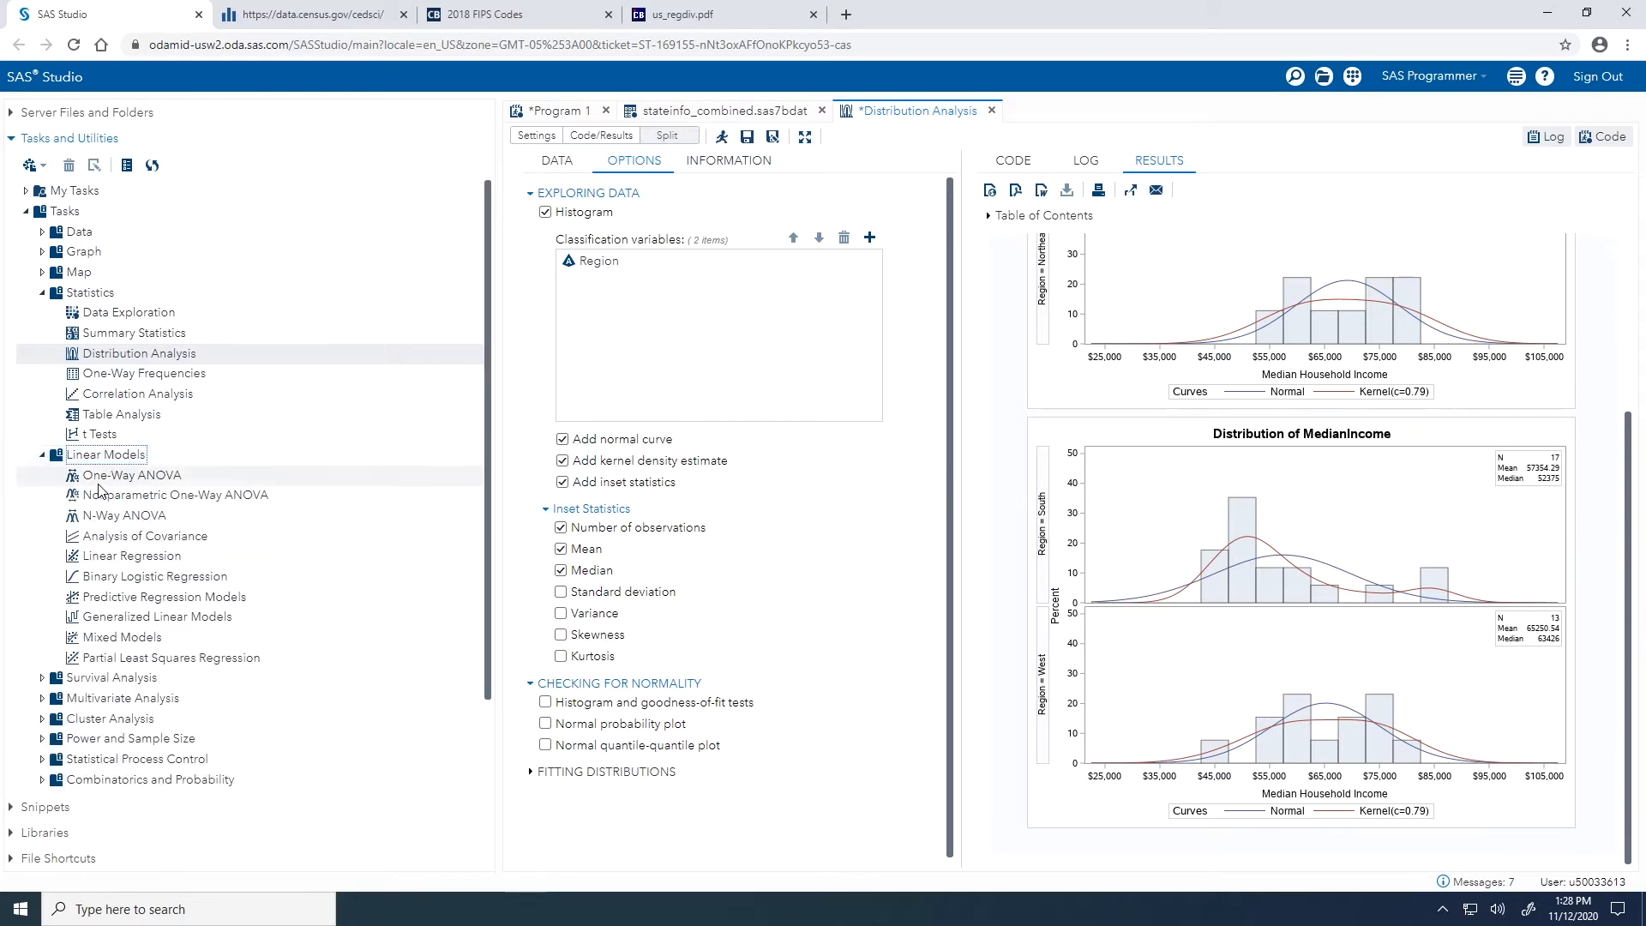
double_click(99, 482)
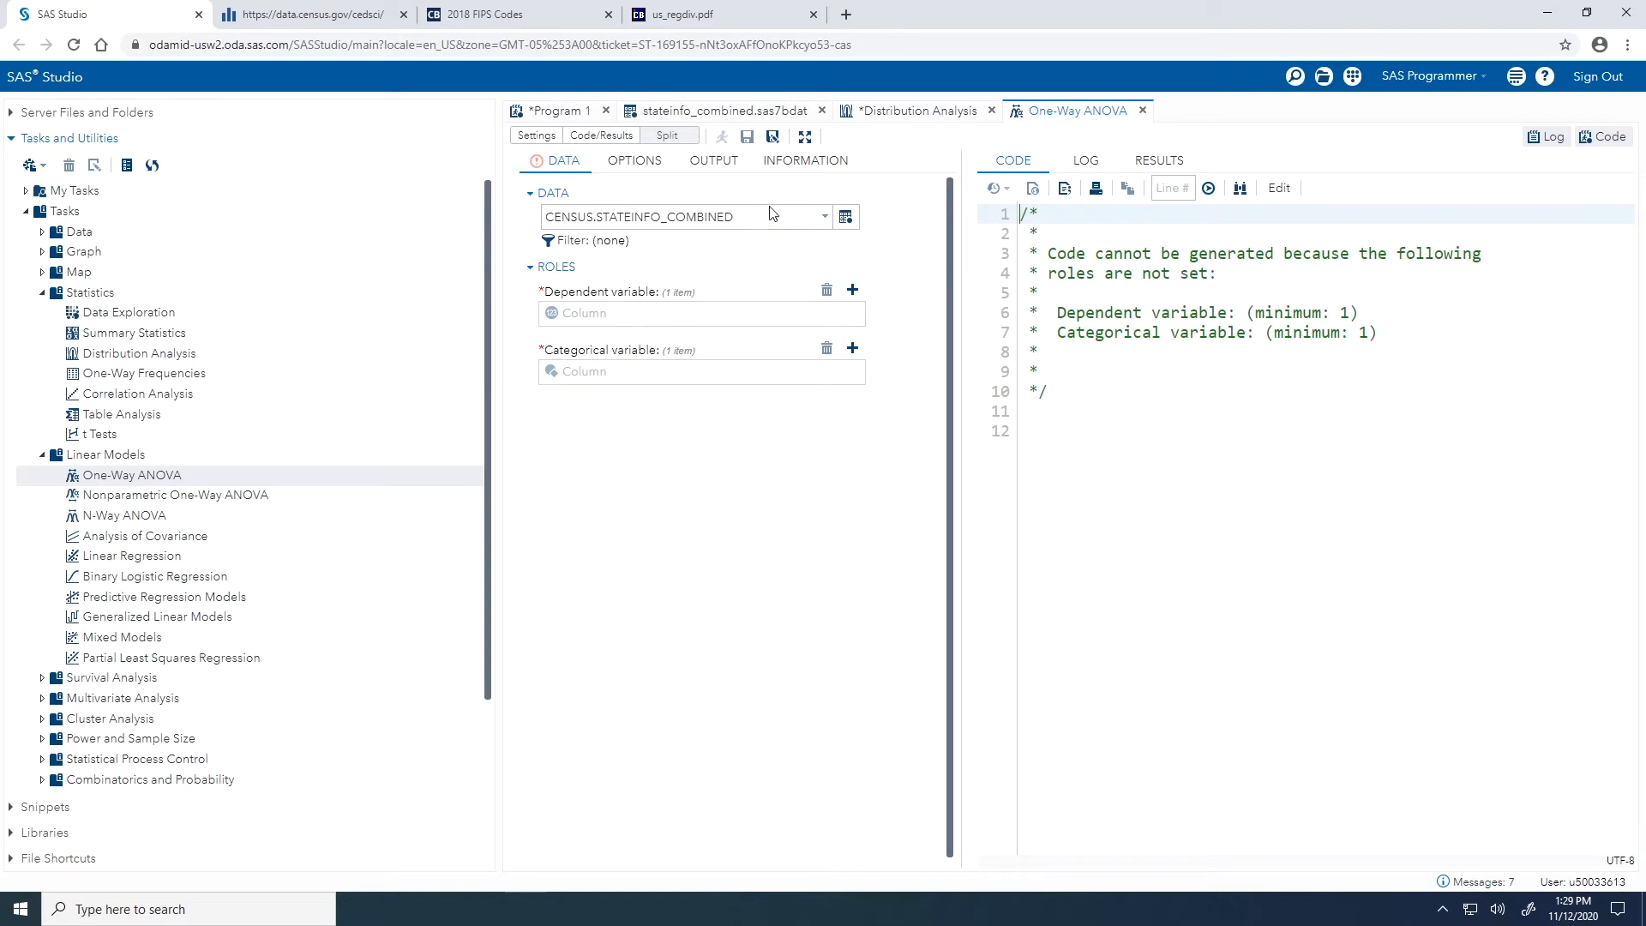
left_click(804, 137)
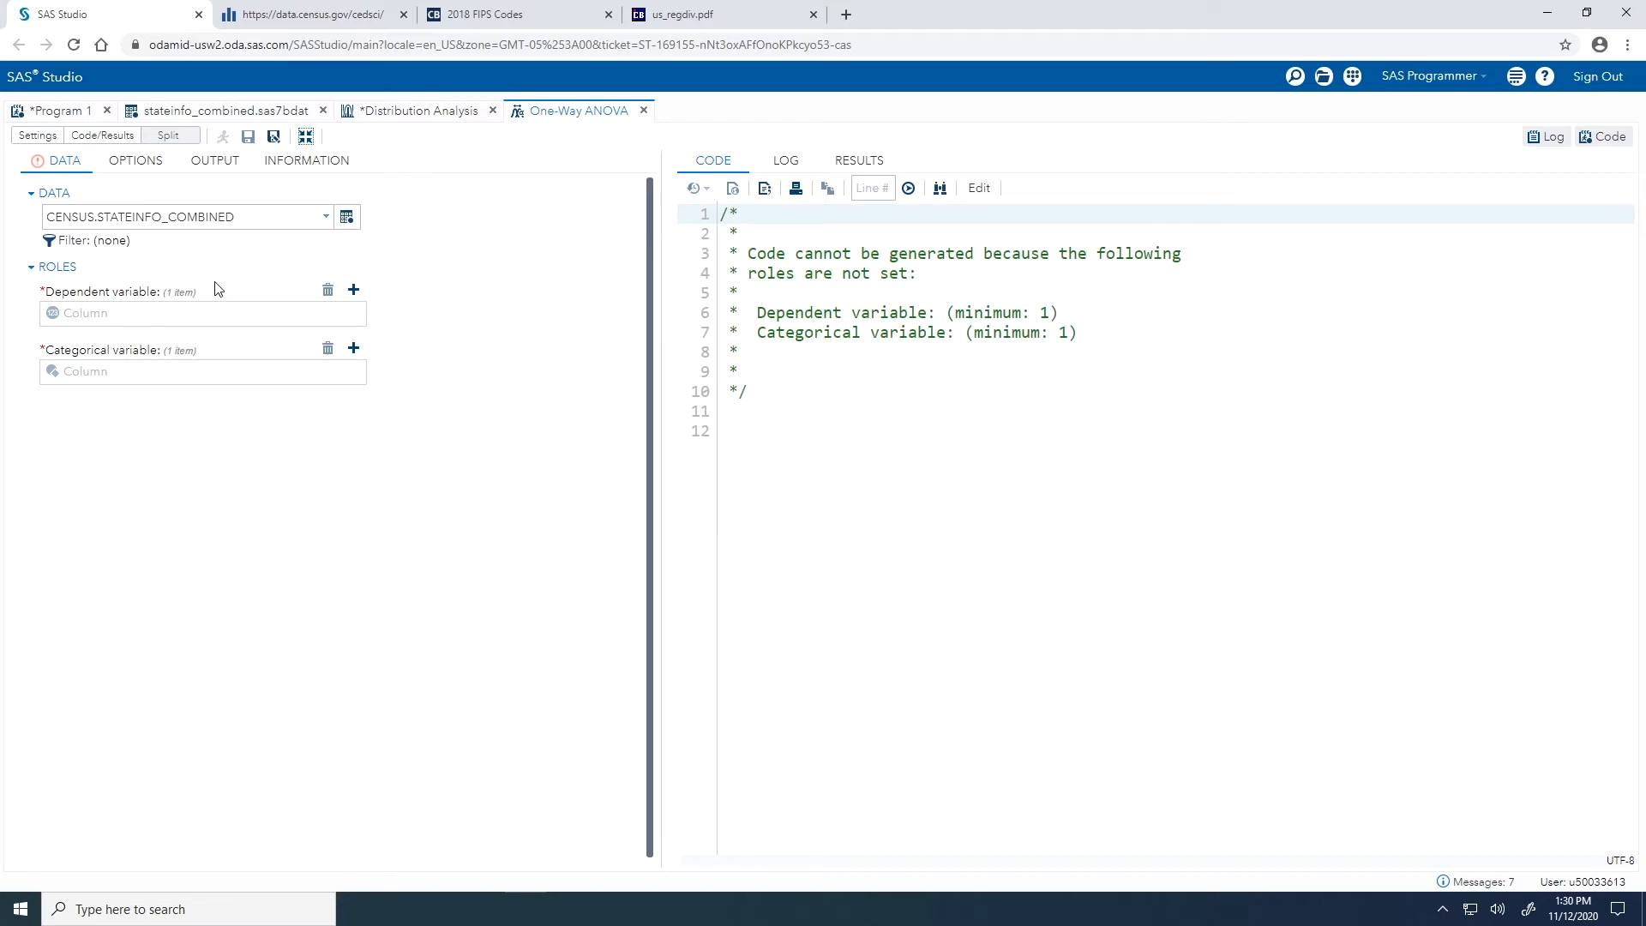
Step: Assign MedianIncome as the ANOVA's dependent variable and Region as its categorical variable
left_click(353, 291)
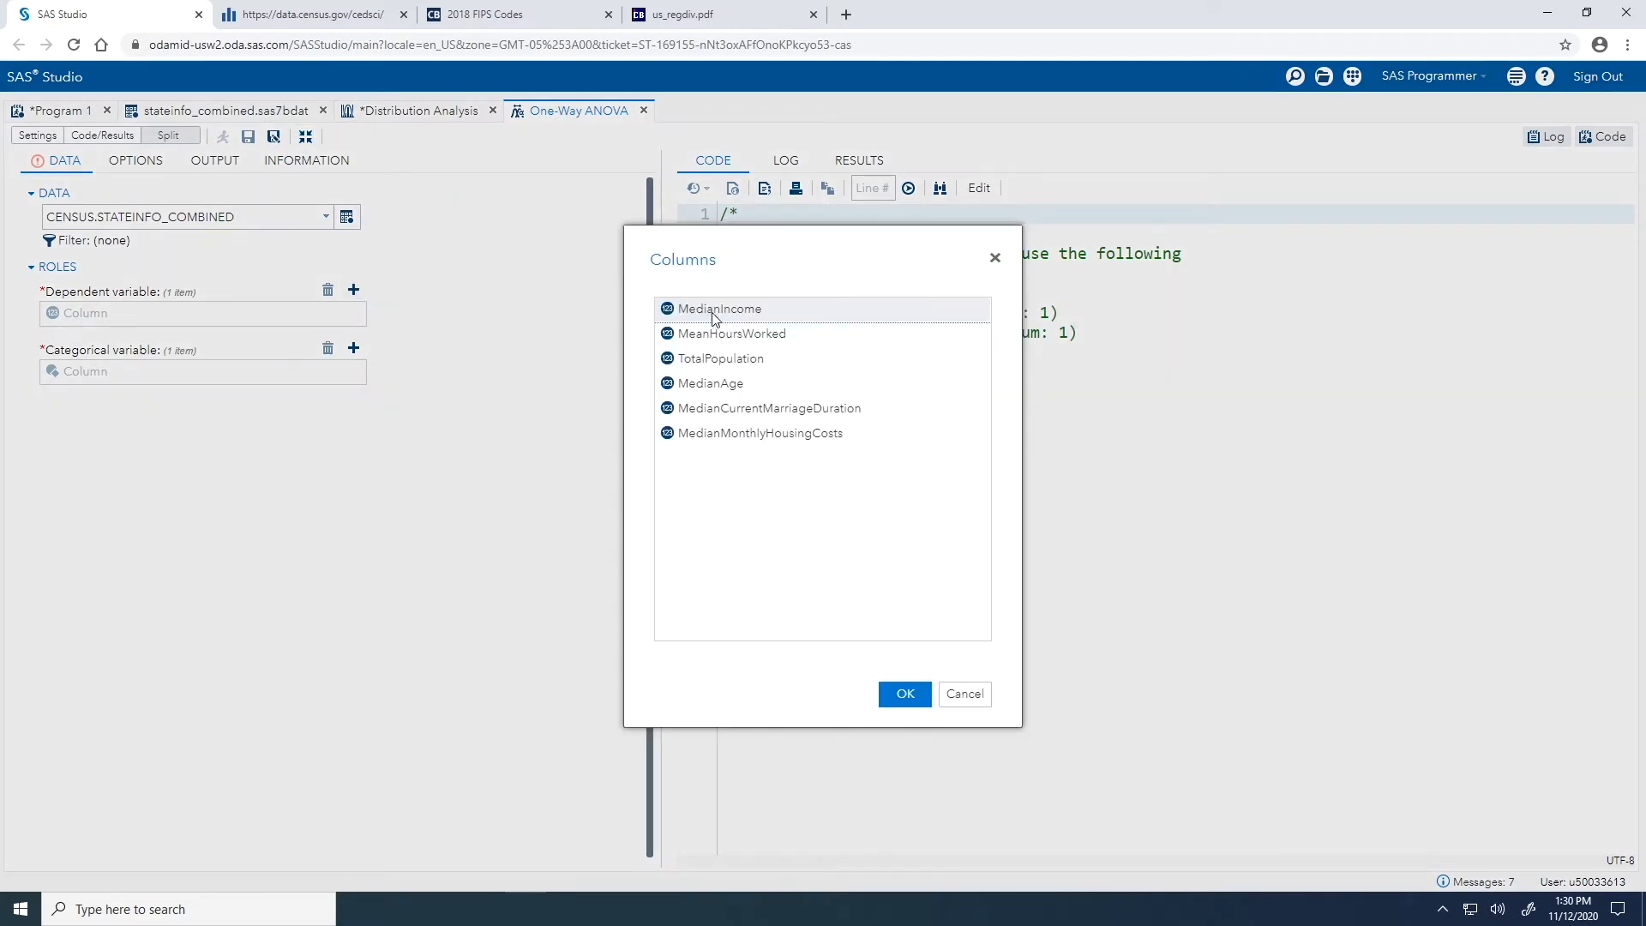
left_click(889, 701)
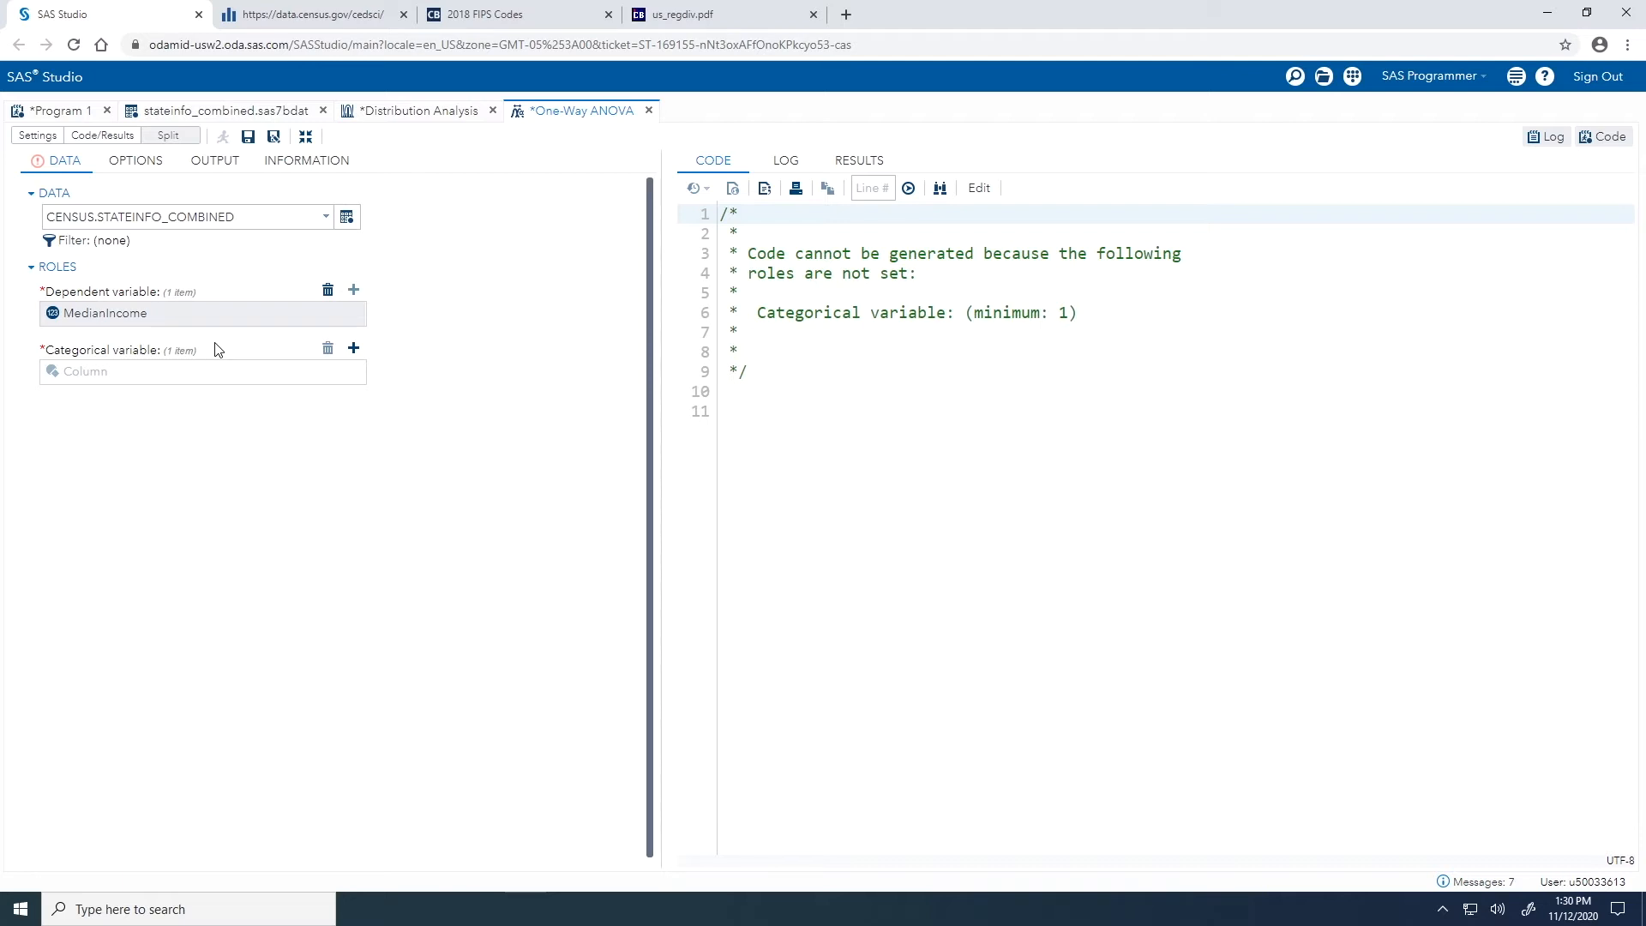
left_click(352, 353)
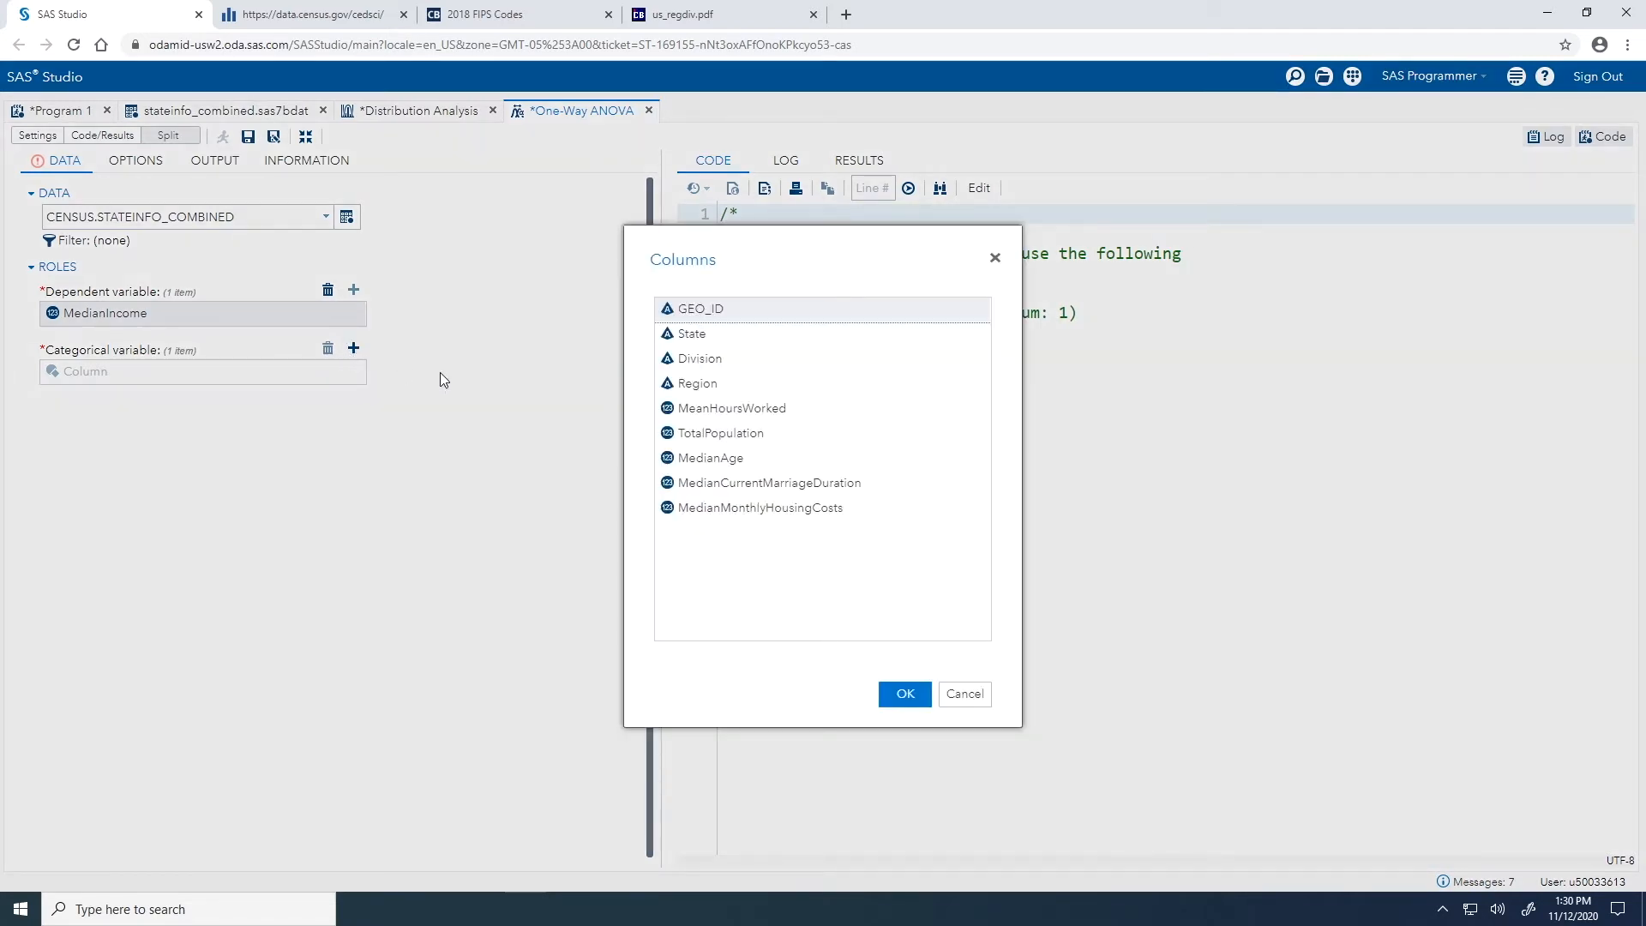
left_click(699, 383)
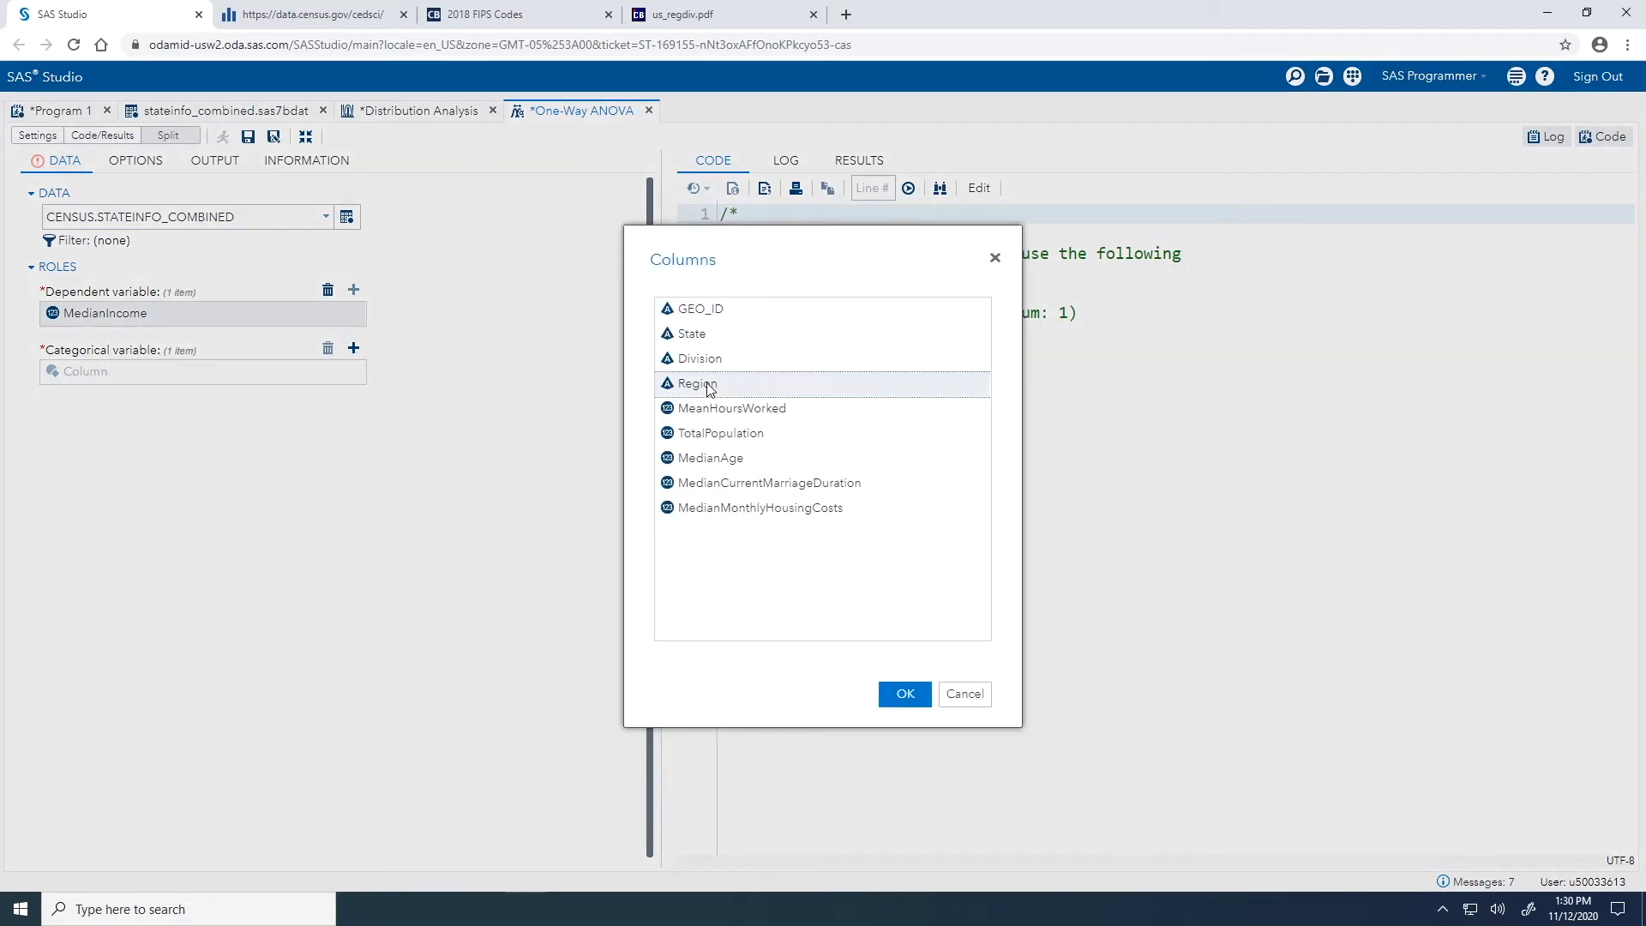
left_click(898, 698)
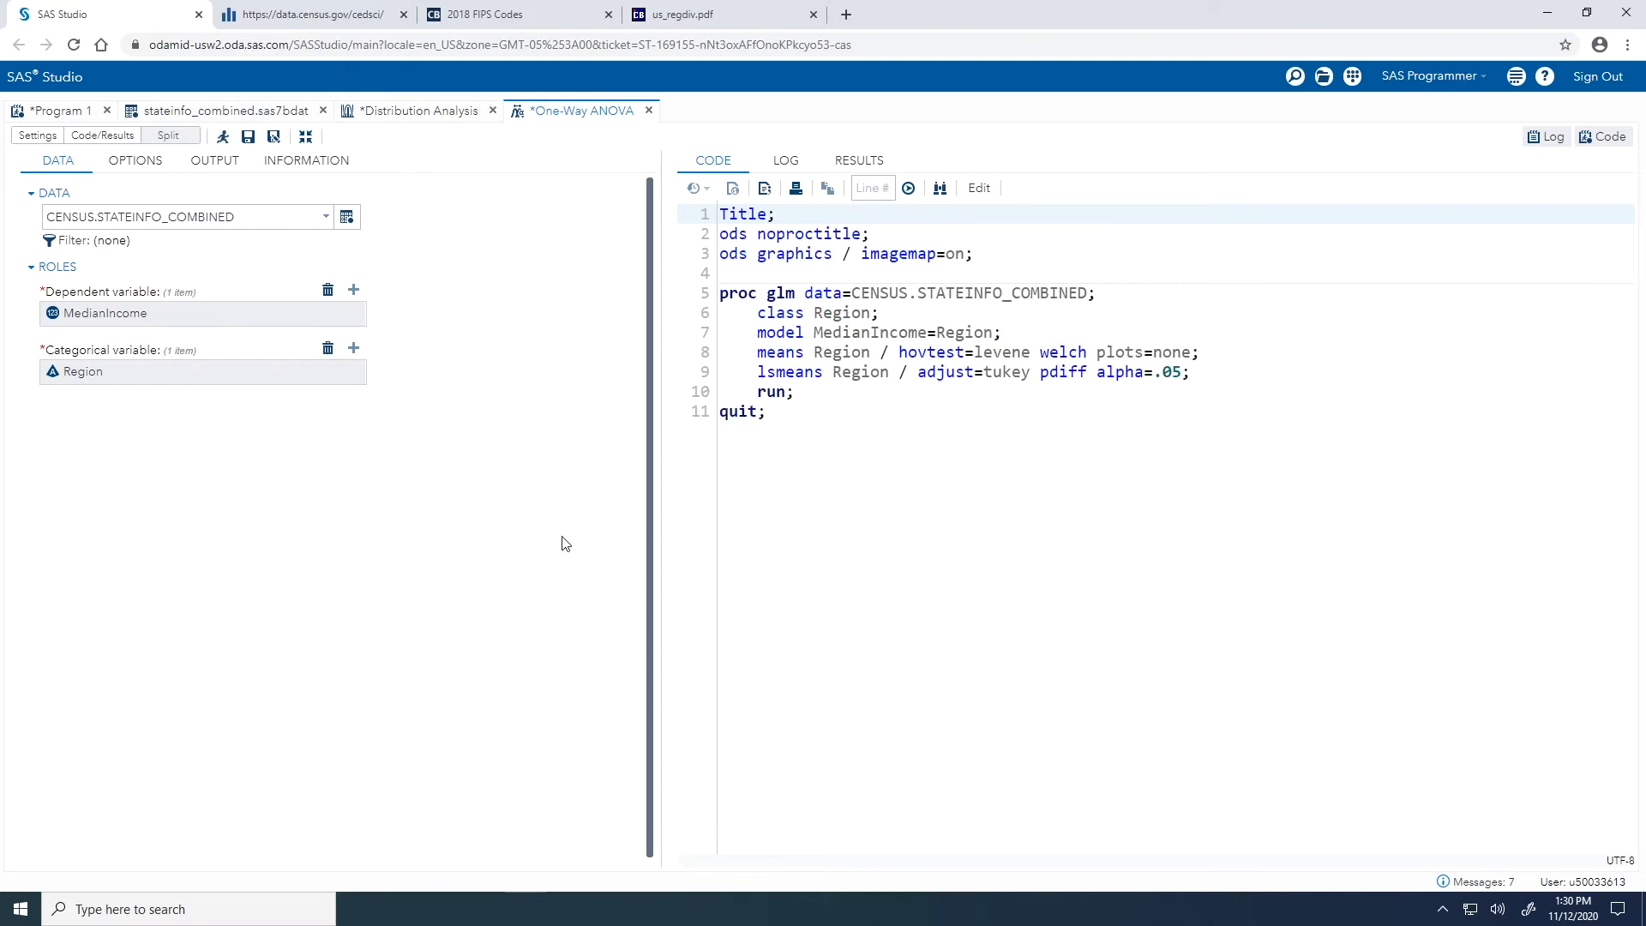
Step: Turn off Welch's variance-weighted ANOVA and restrict the displayed plots to the box plot and the diagnostics plot
left_click(151, 169)
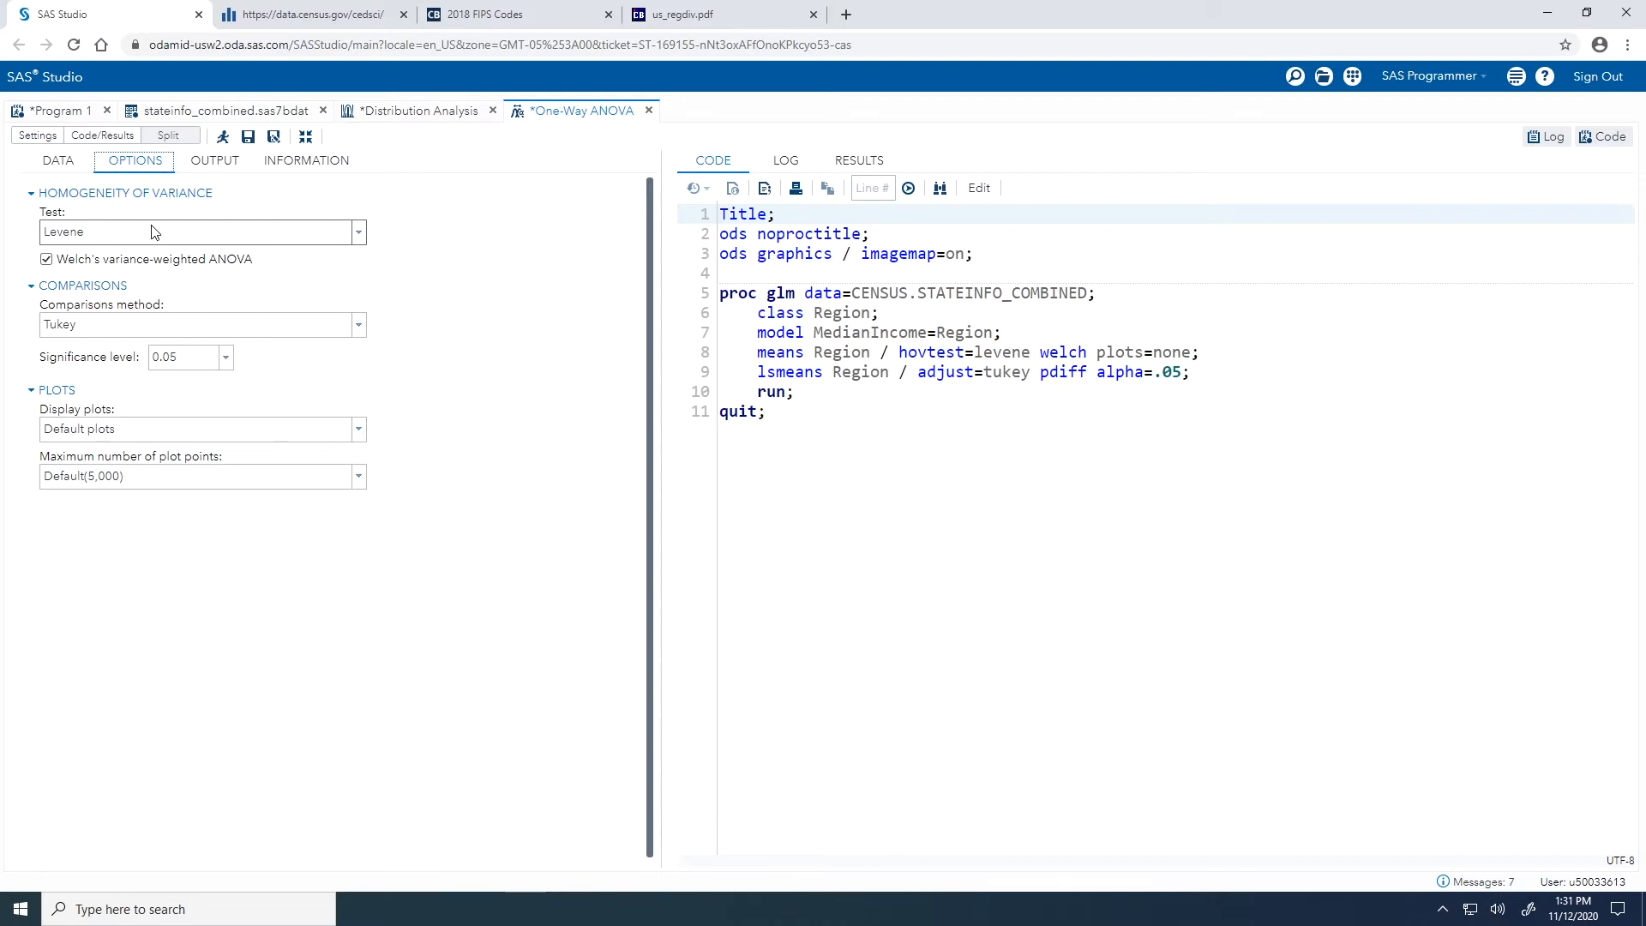
left_click(46, 259)
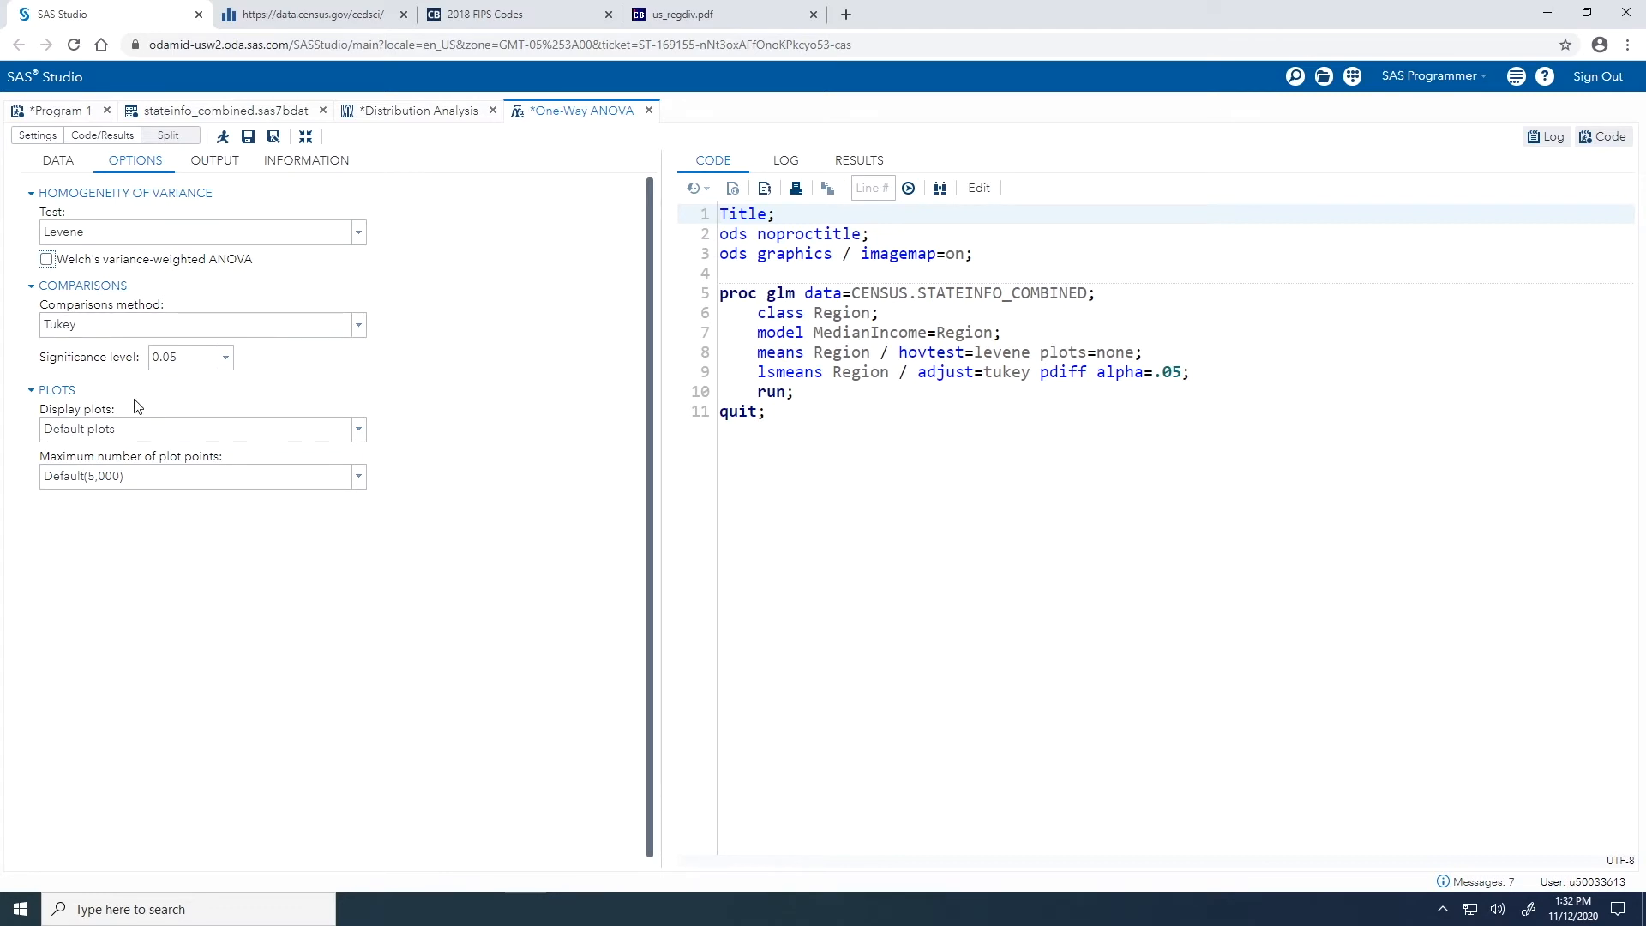
left_click(357, 429)
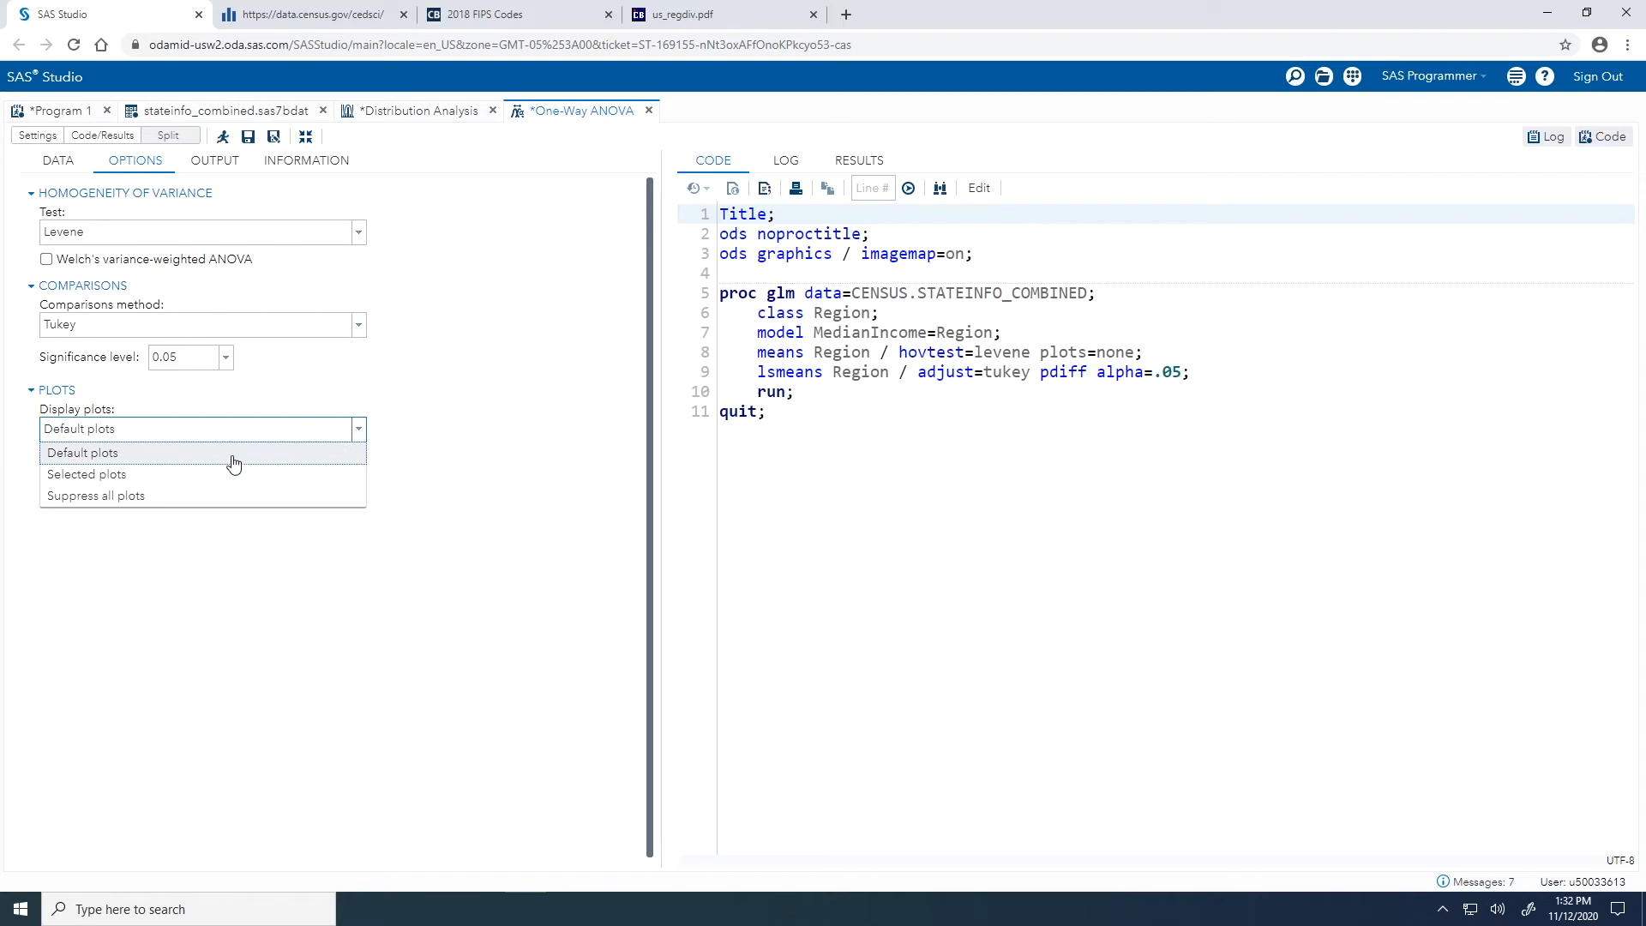
left_click(194, 476)
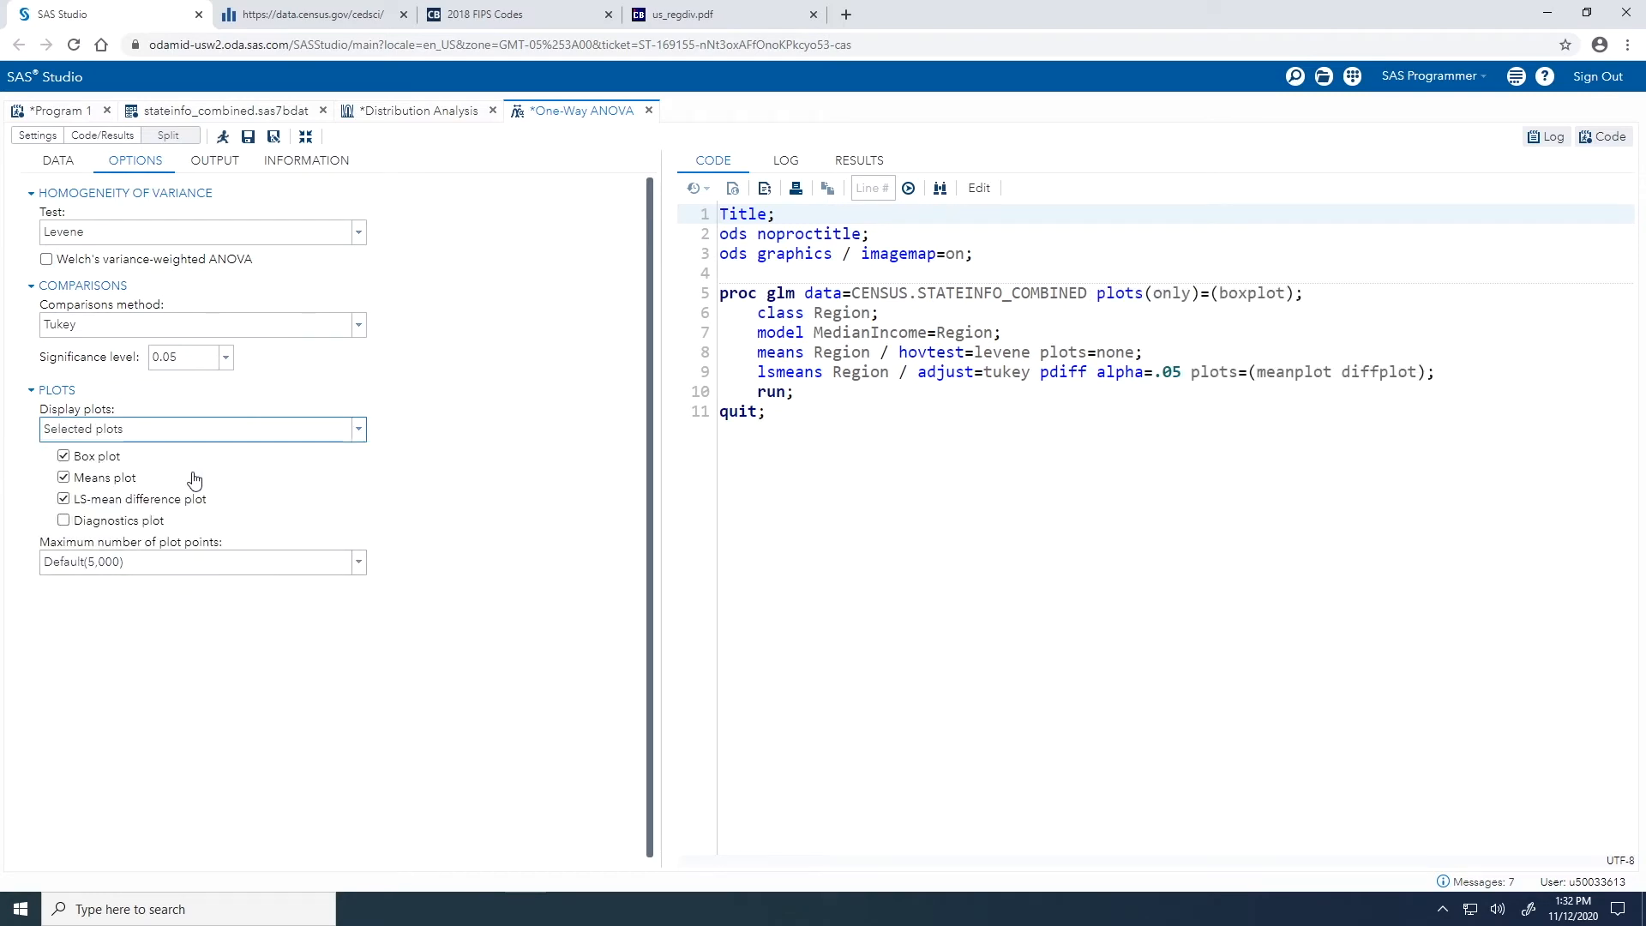
left_click(64, 481)
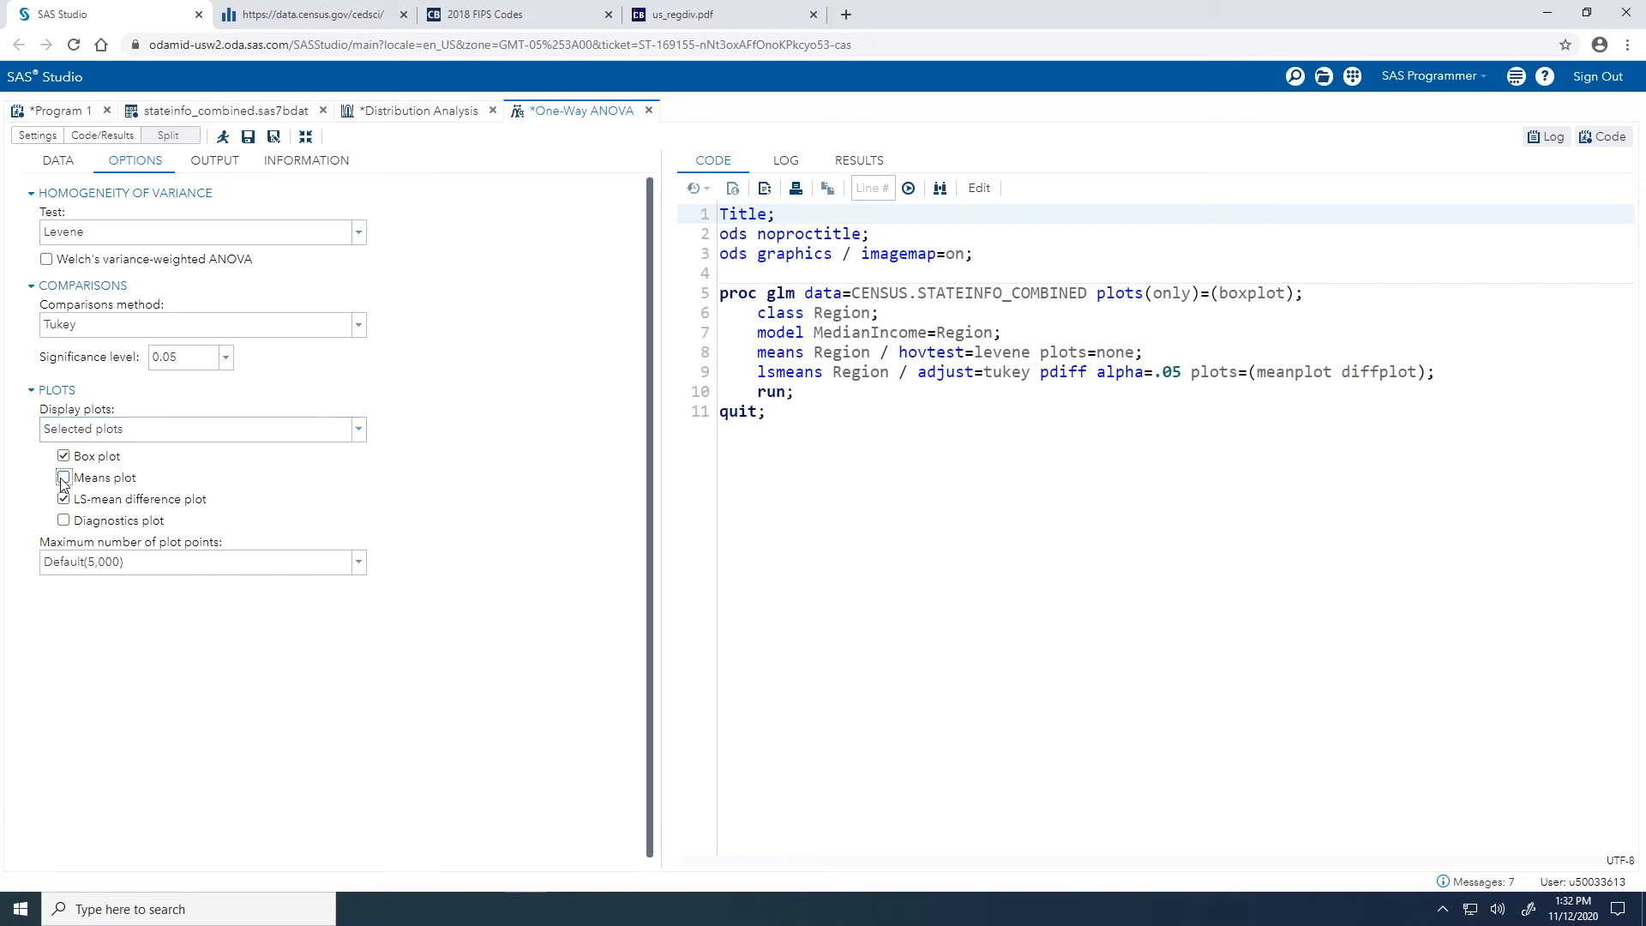
left_click(64, 501)
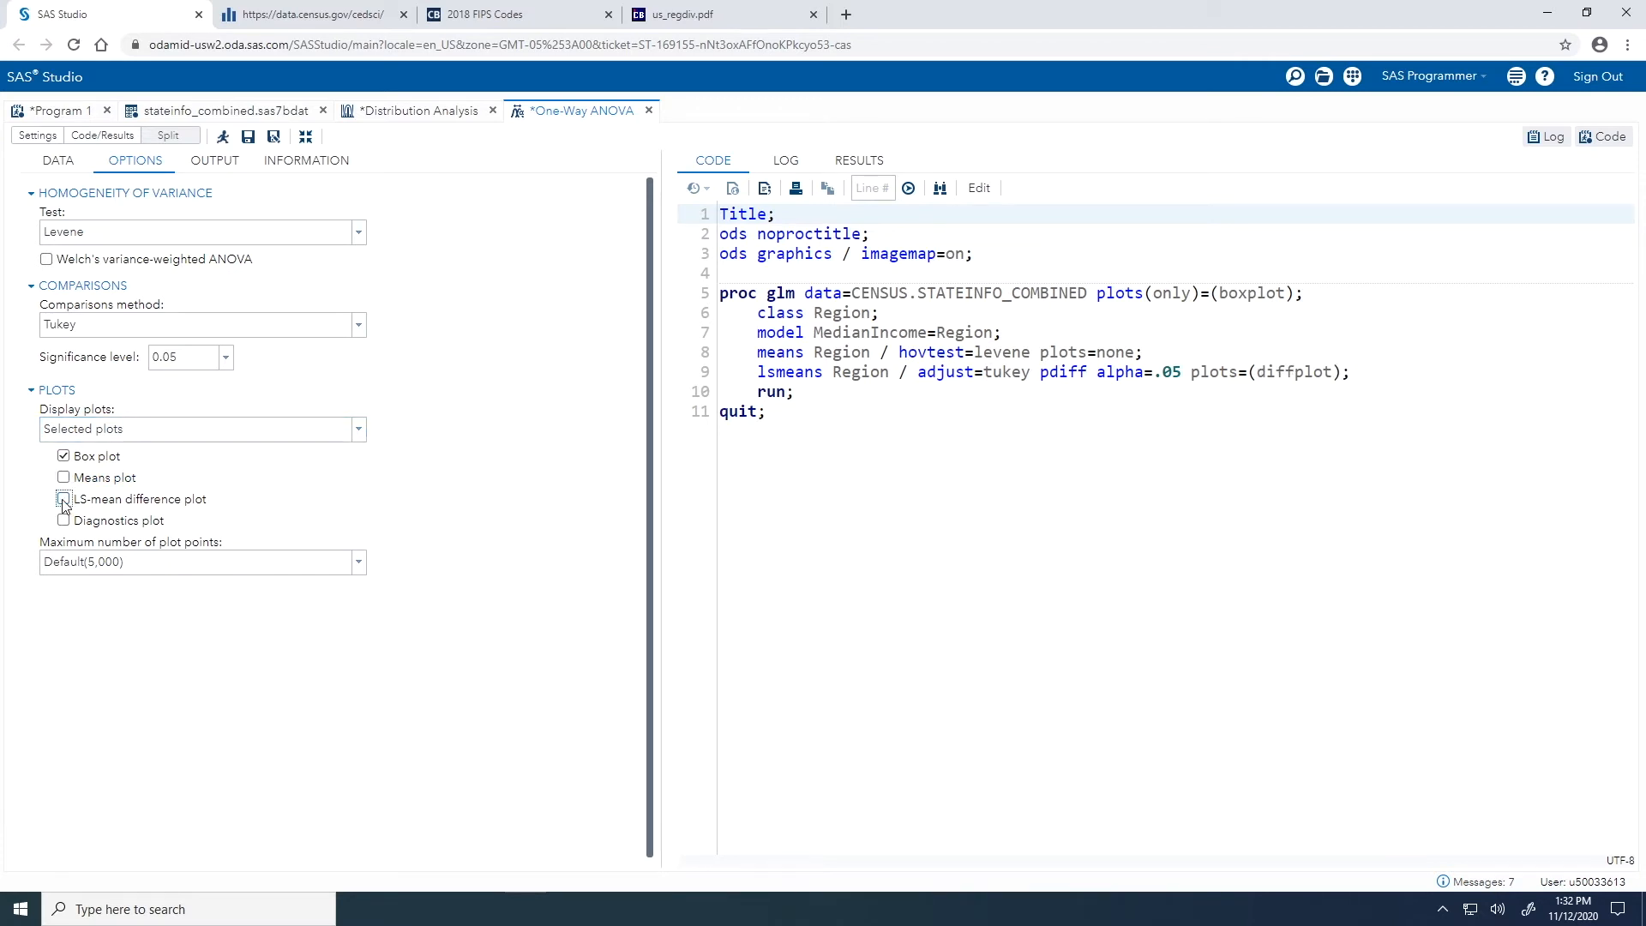
left_click(63, 520)
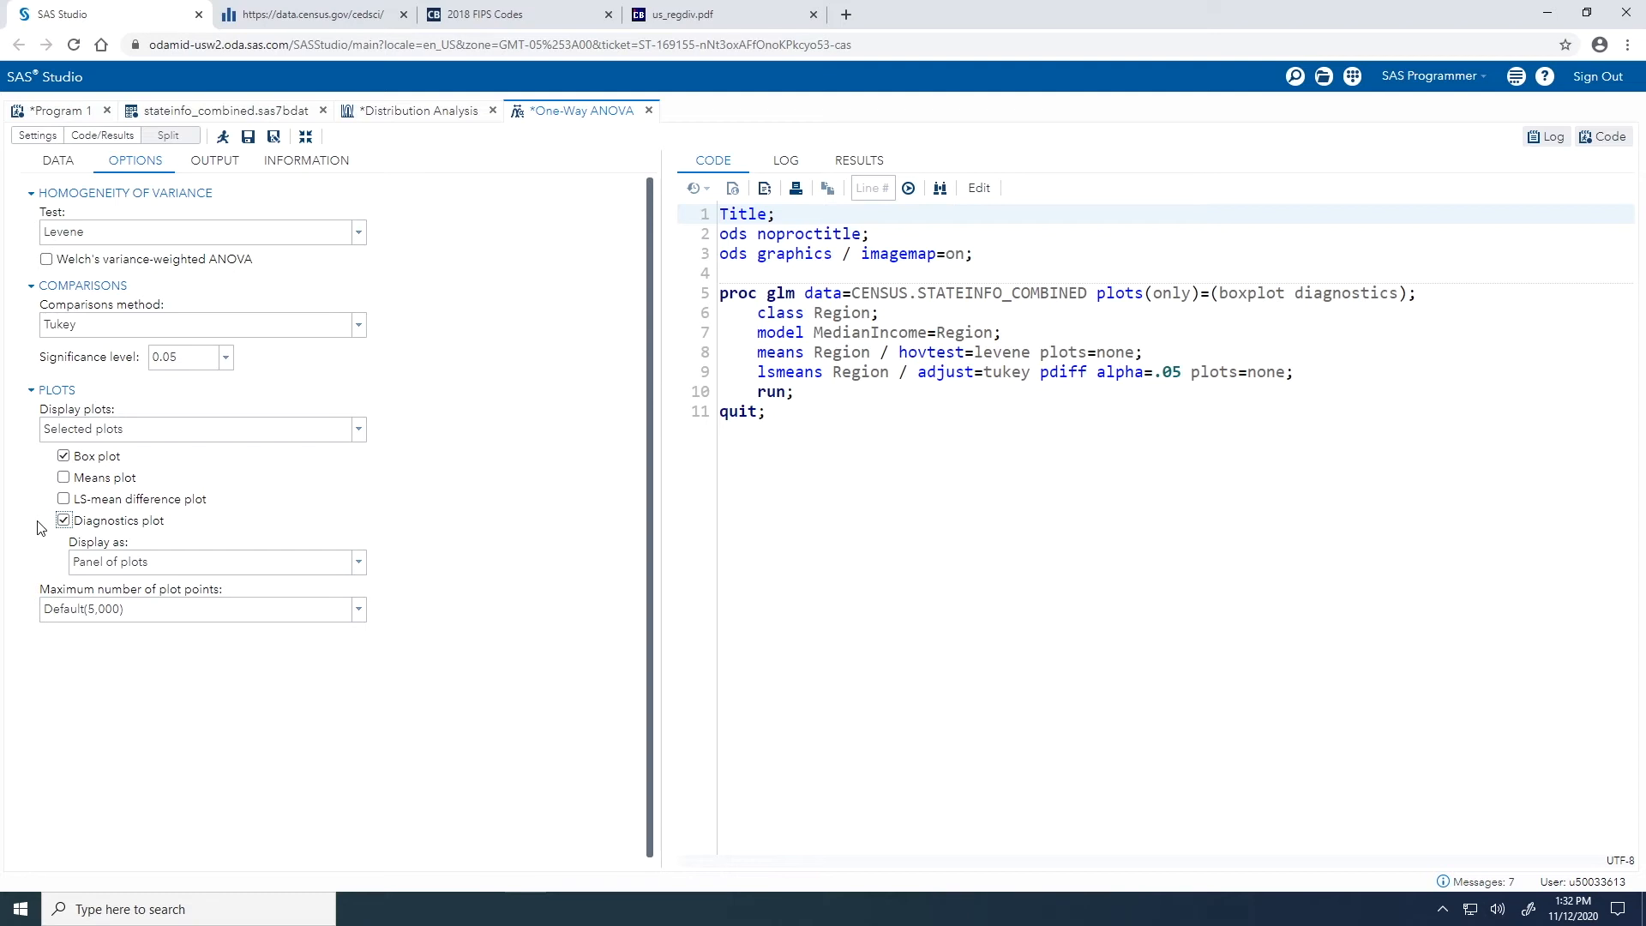
Step: Run the One-Way ANOVA and examine the F test, fit diagnostics, regional box plots, Levene's test and Tukey-Kramer comparisons
left_click(224, 137)
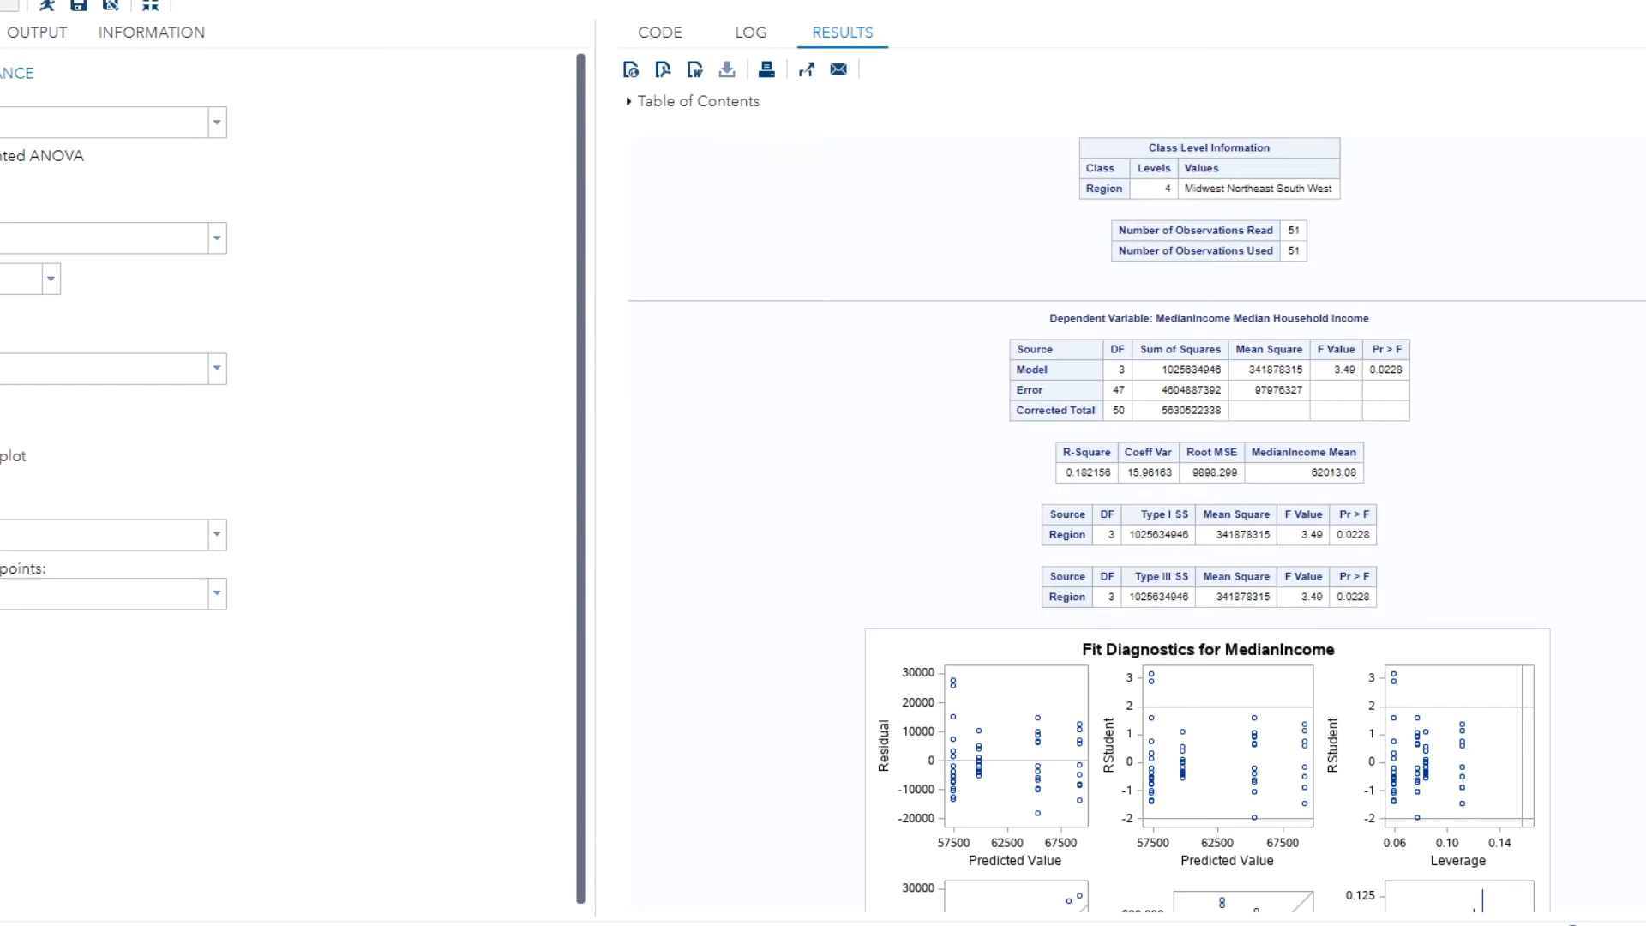
scroll(1137, 514, "down", 2)
scroll(1136, 515, "down", 5)
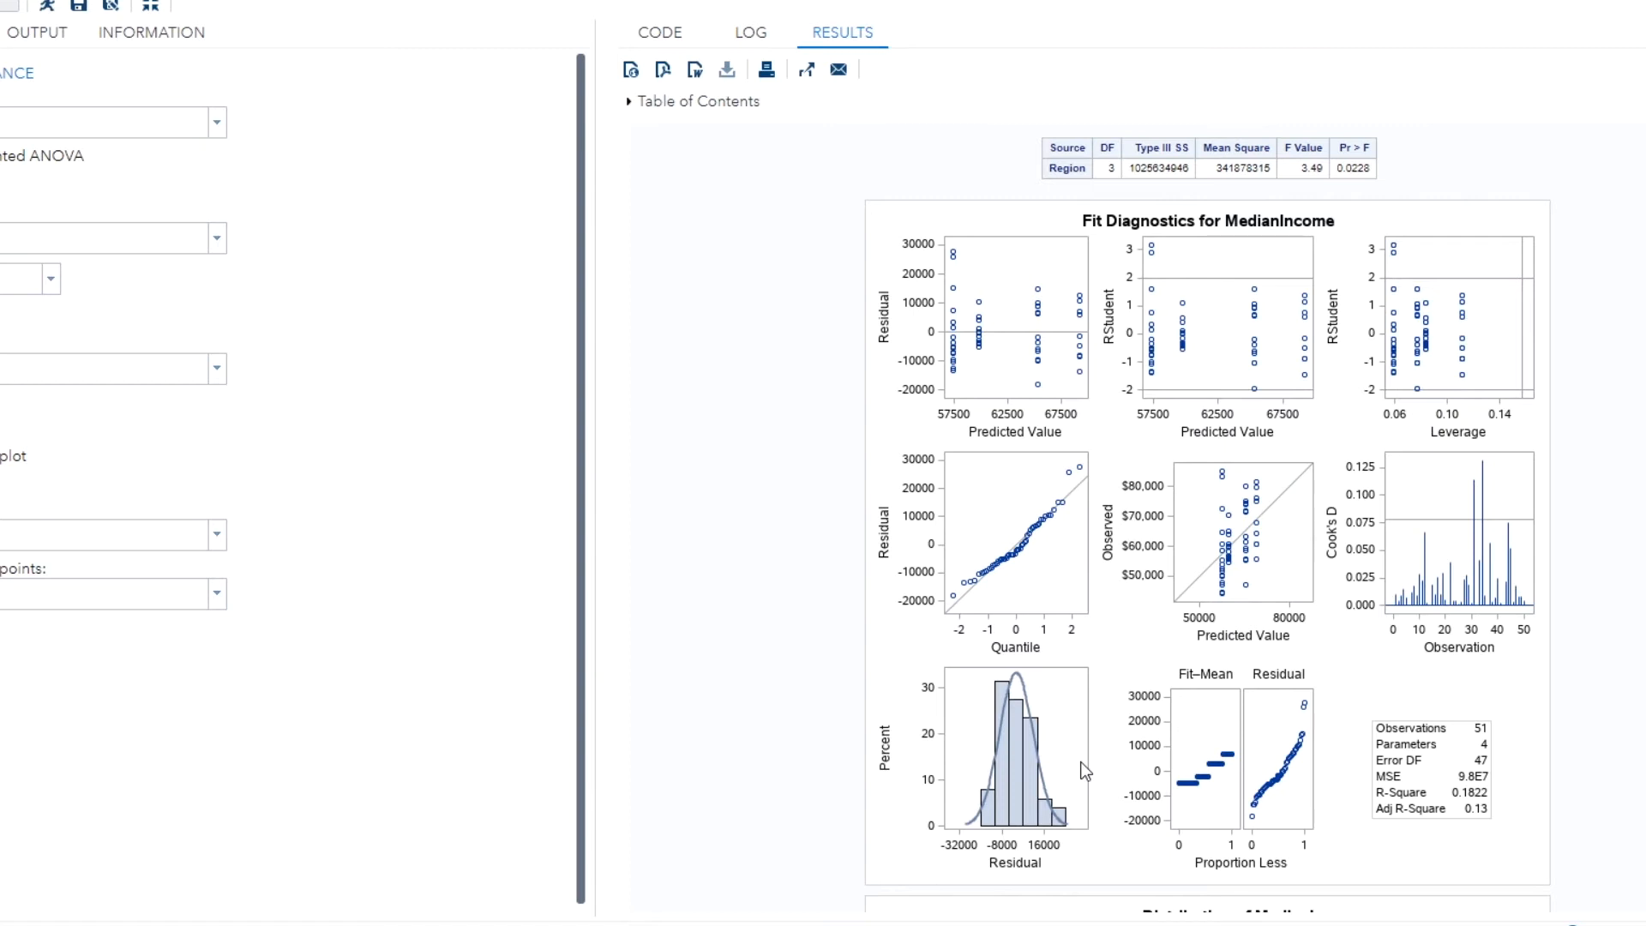
scroll(1136, 709, "down", 4)
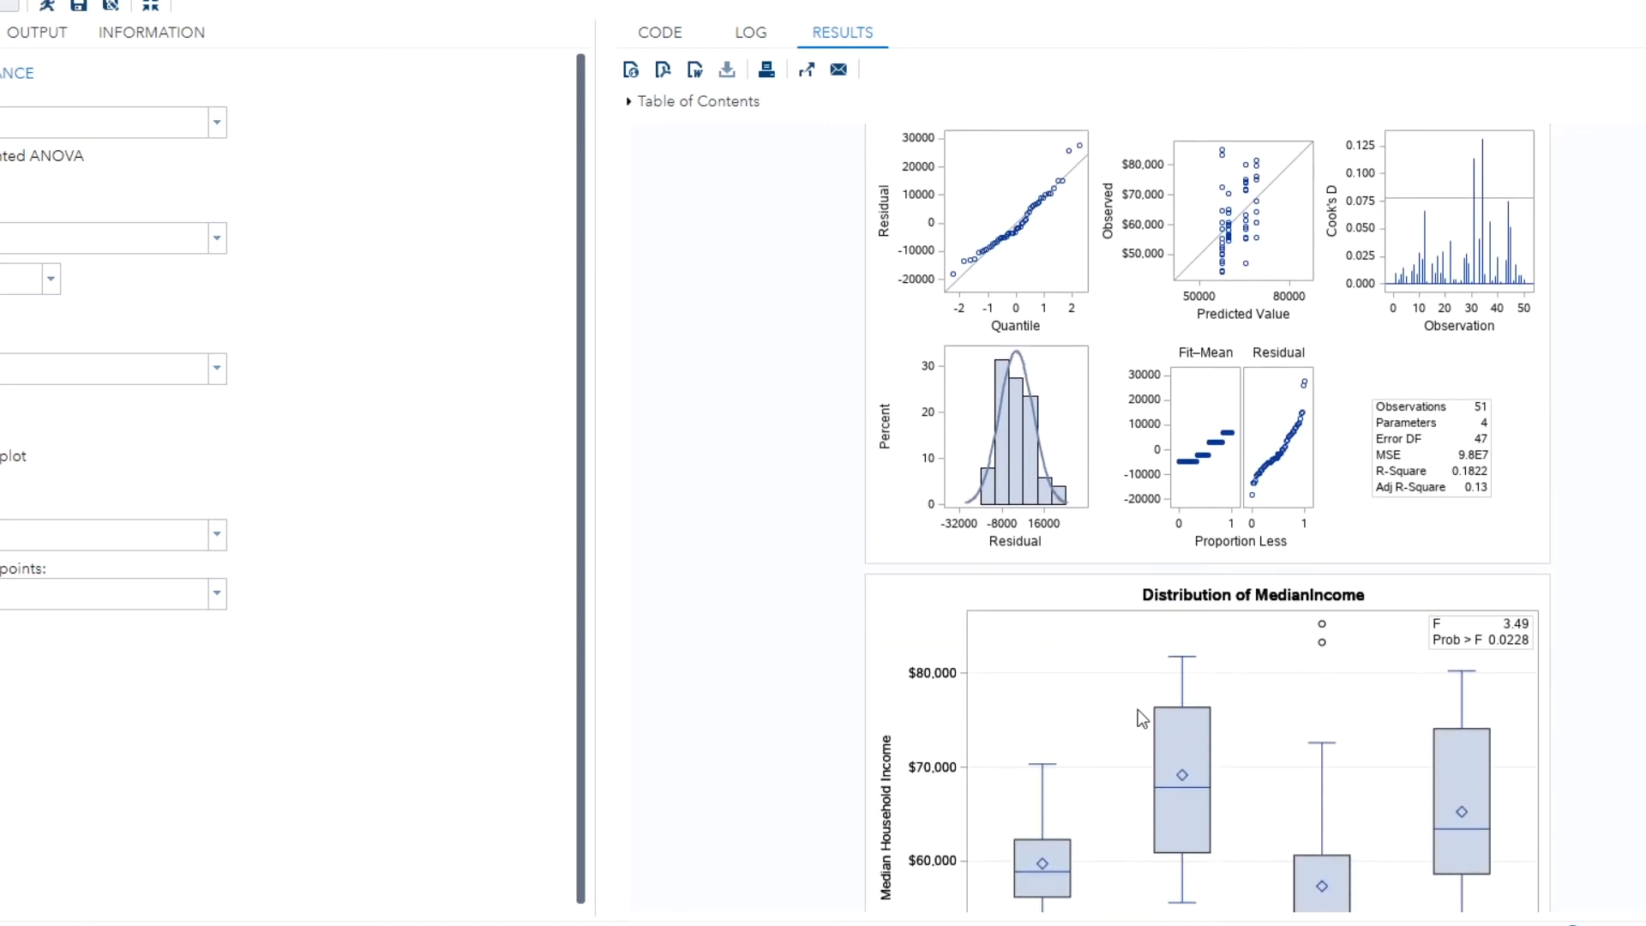
scroll(1144, 711, "down", 5)
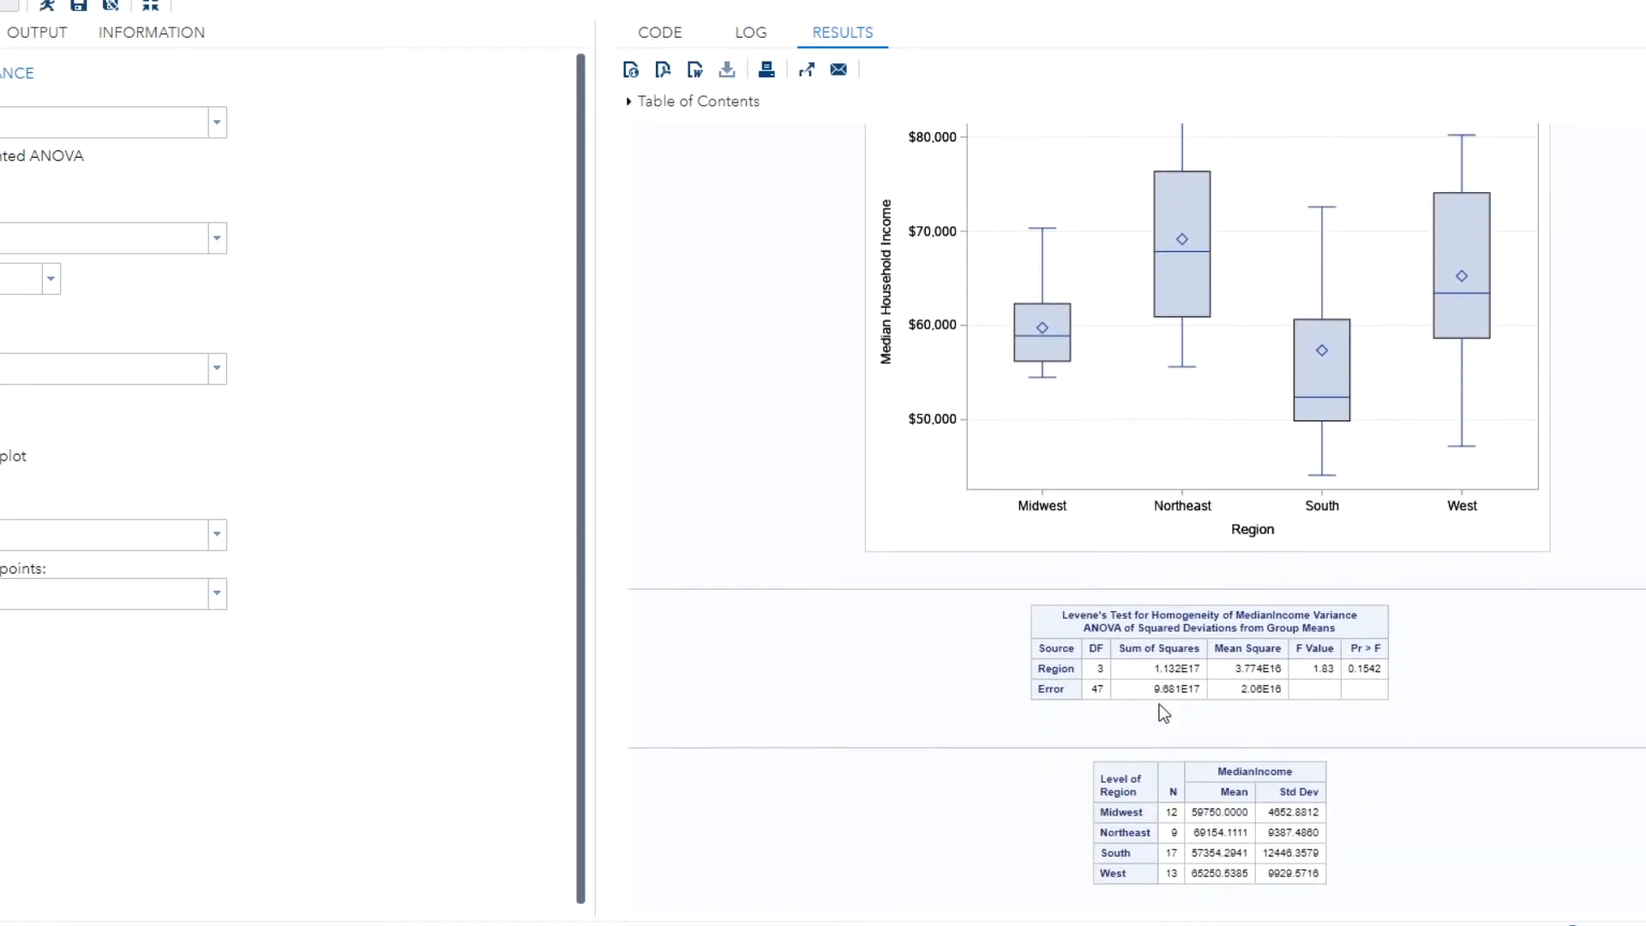
scroll(1159, 705, "down", 1)
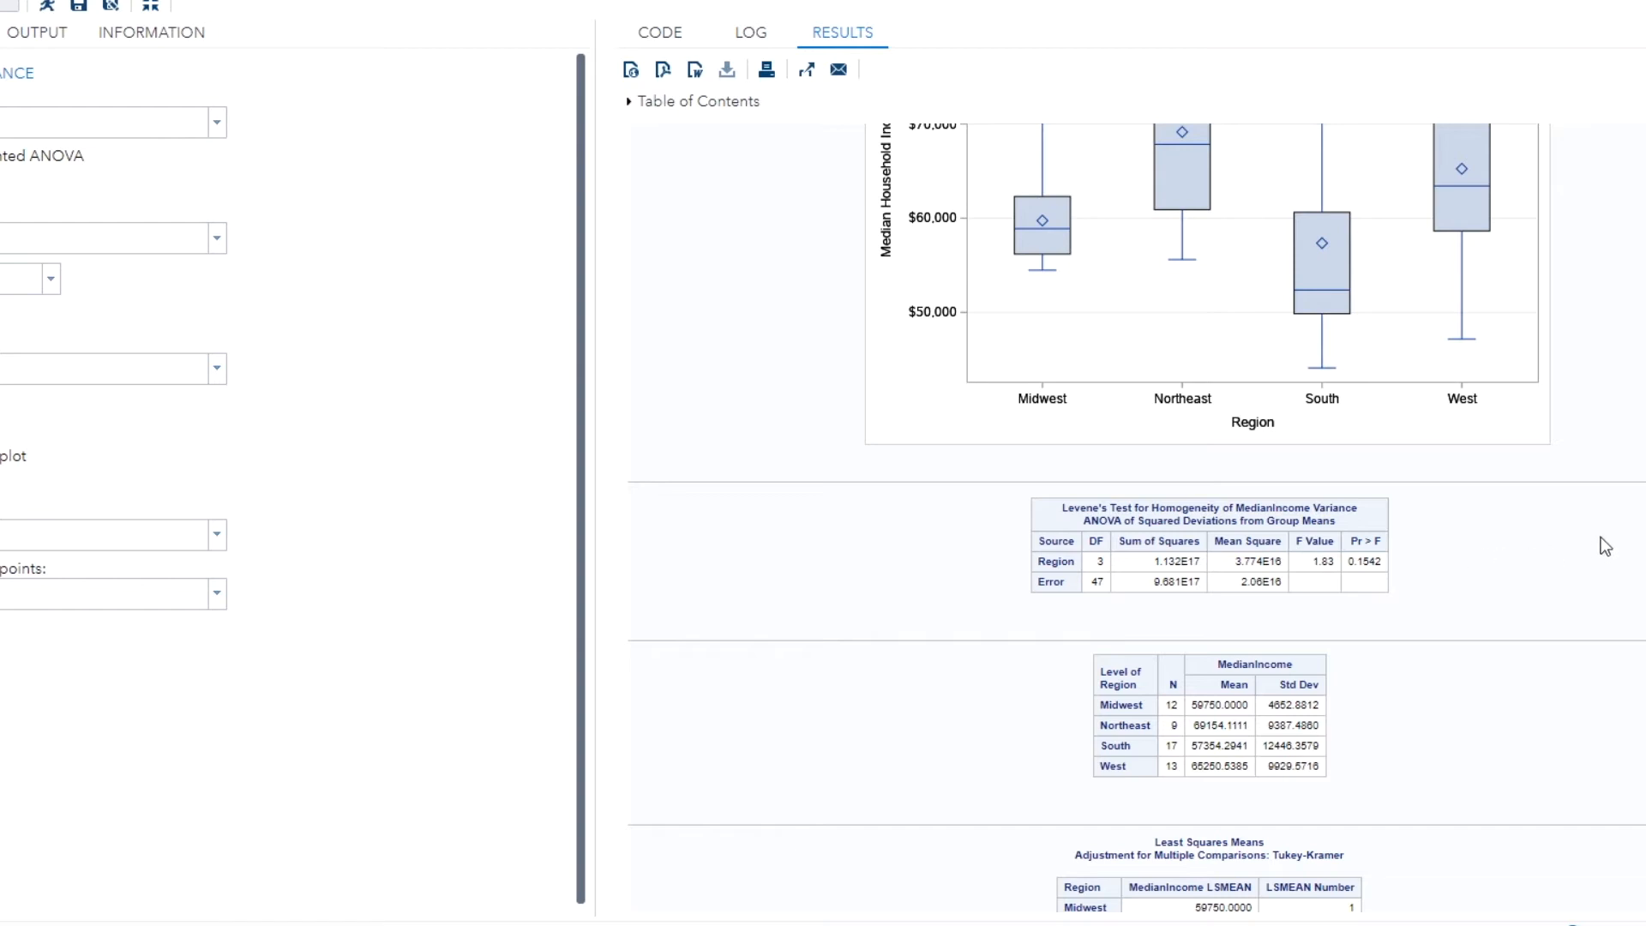
scroll(1601, 537, "up", 1)
scroll(1137, 517, "up", 2)
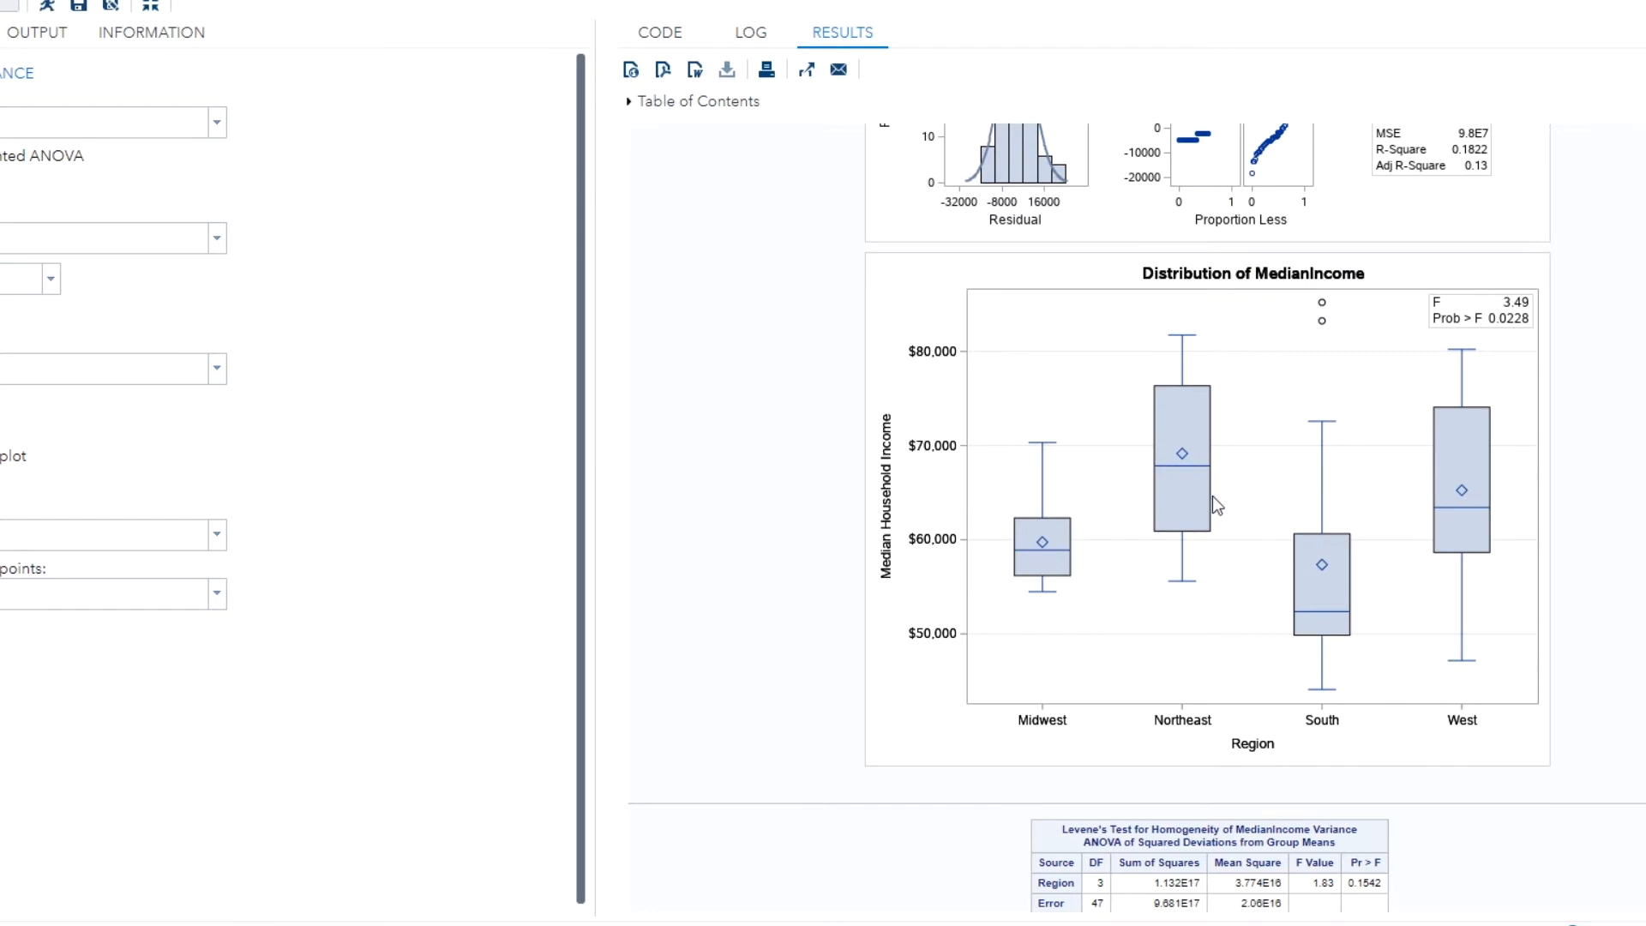
mouse_move(1204, 471)
mouse_move(1327, 601)
scroll(1640, 673, "down", 5)
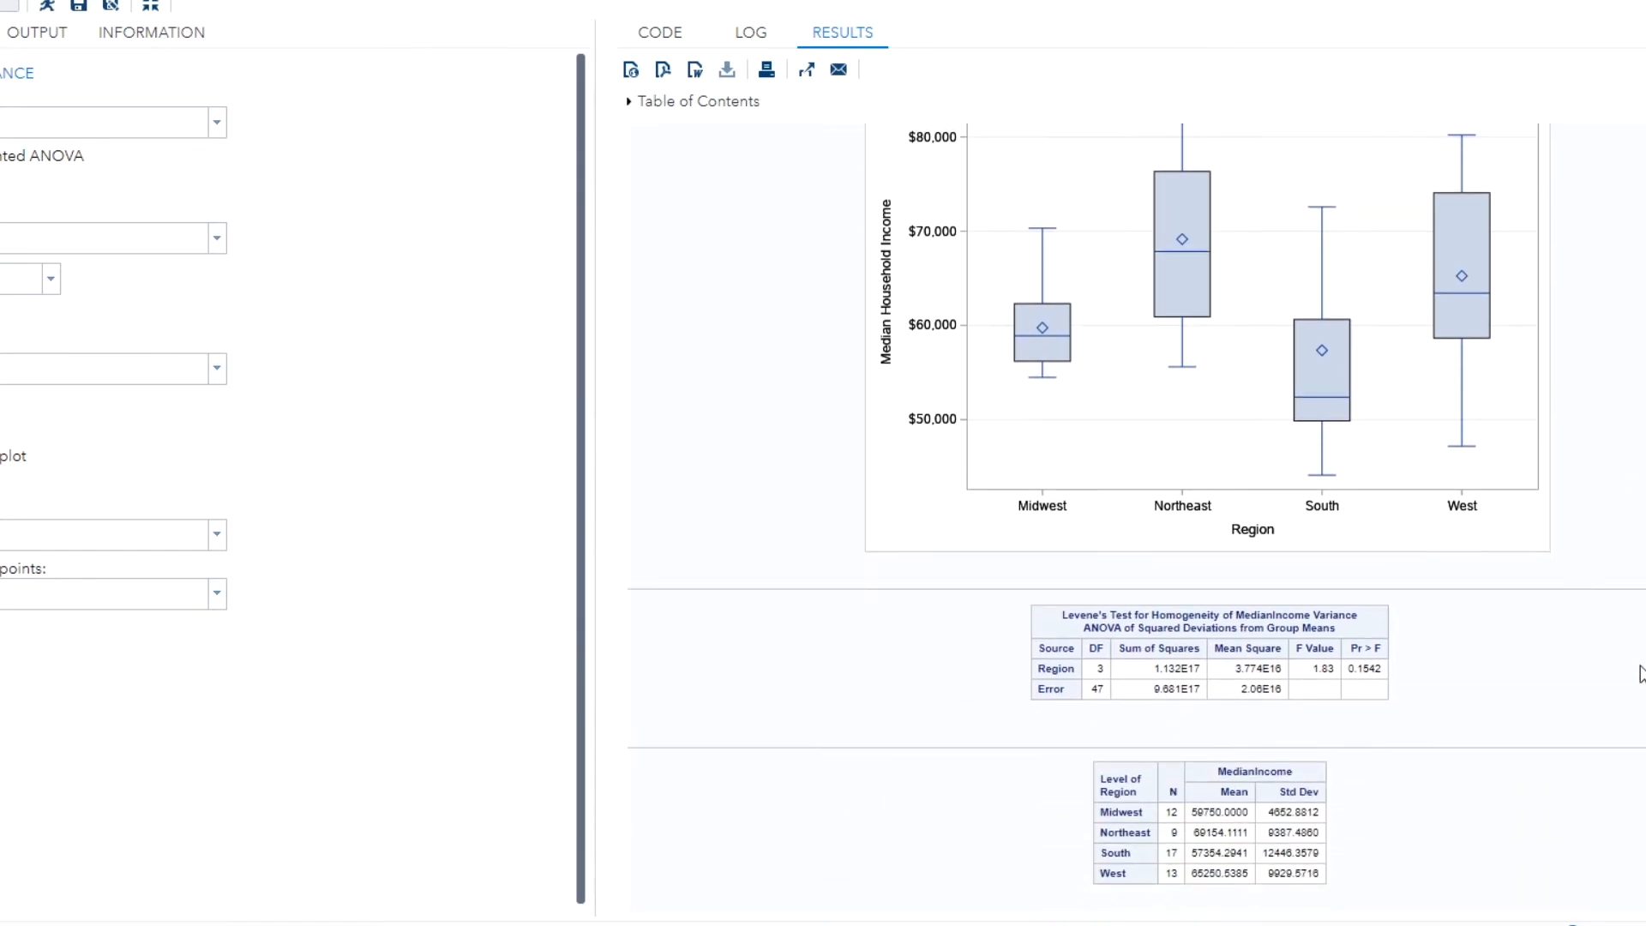
scroll(1639, 673, "down", 3)
scroll(1640, 673, "down", 8)
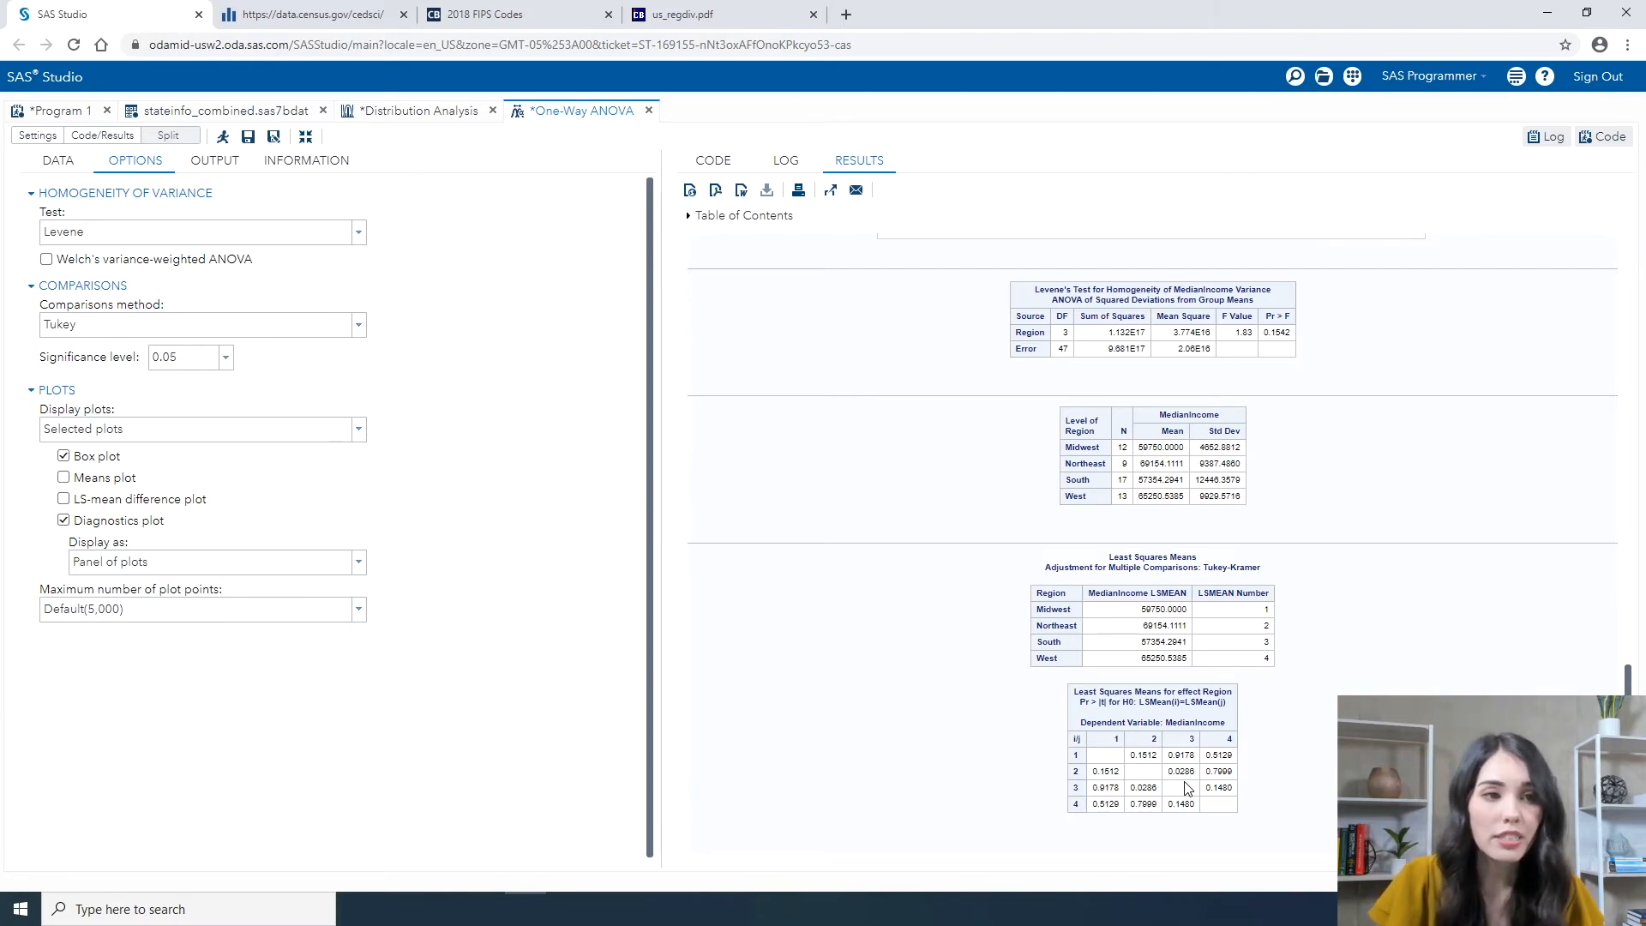
Step: Exit the maximized ANOVA view and open the Correlation Analysis task from the Statistics group in a maximized view
left_click(306, 138)
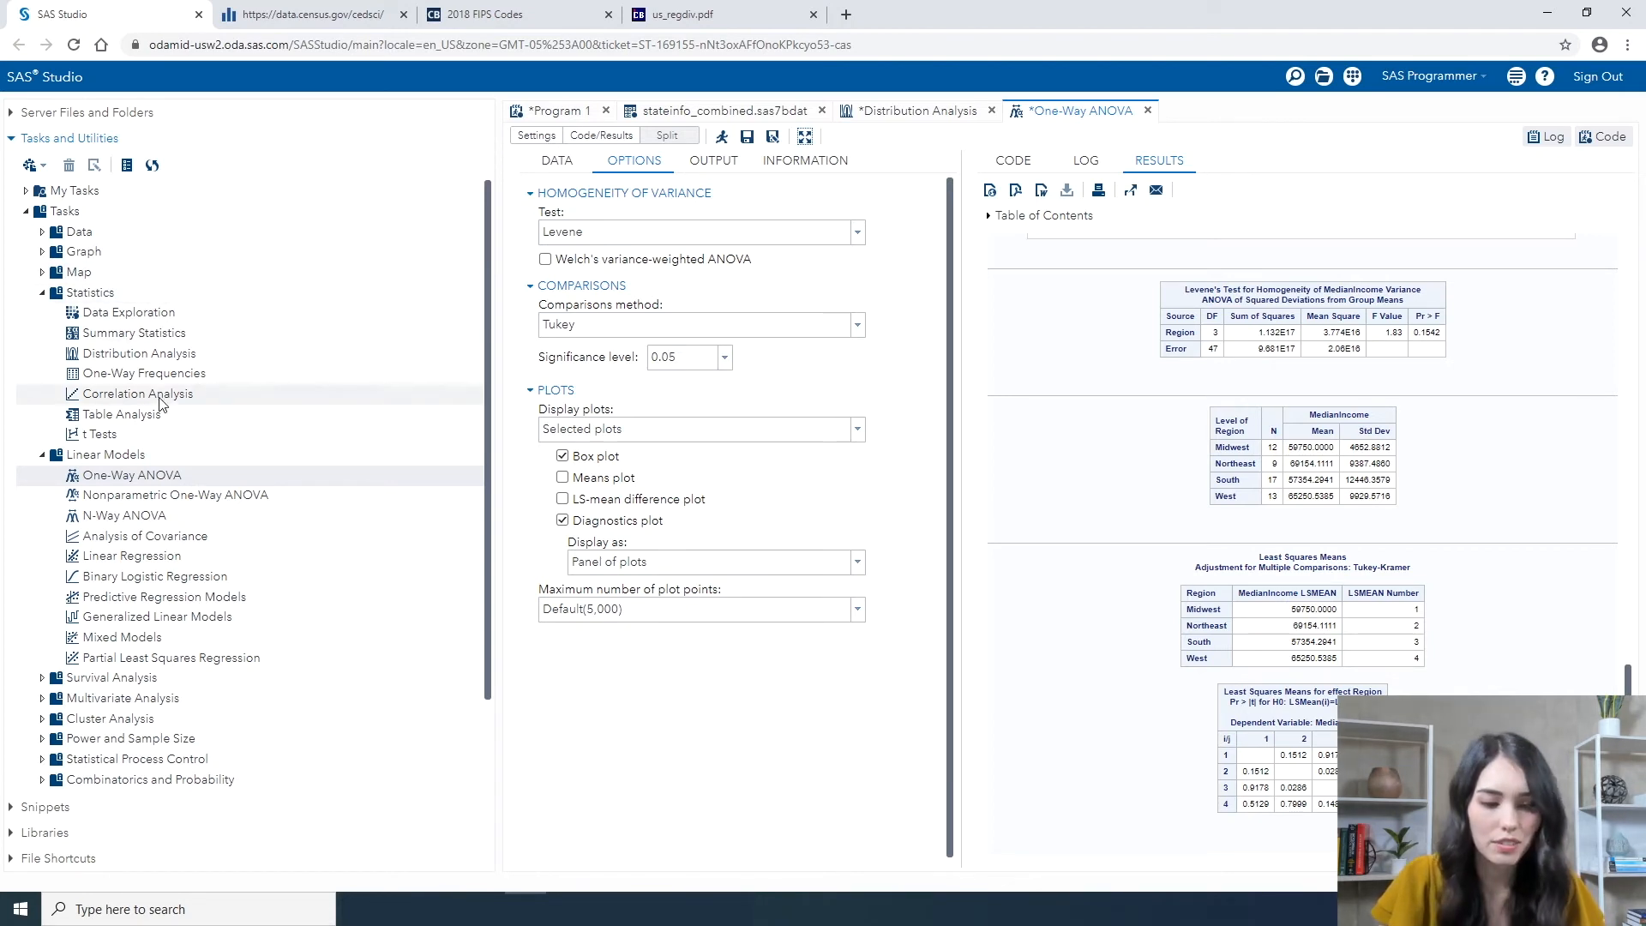
double_click(137, 394)
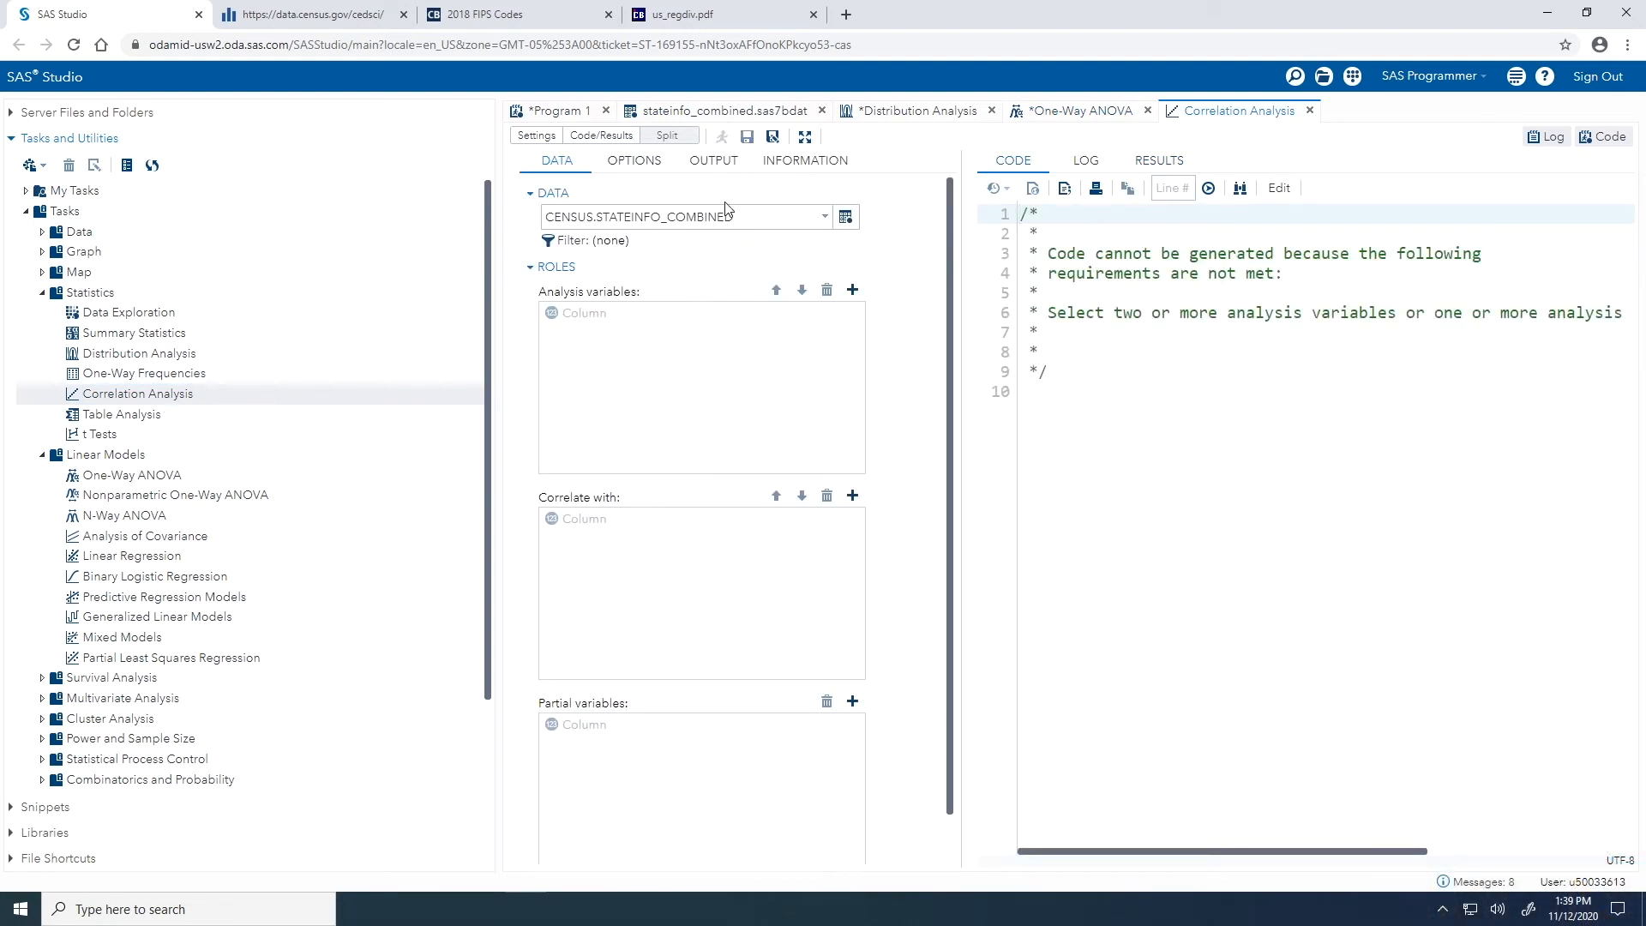
left_click(804, 138)
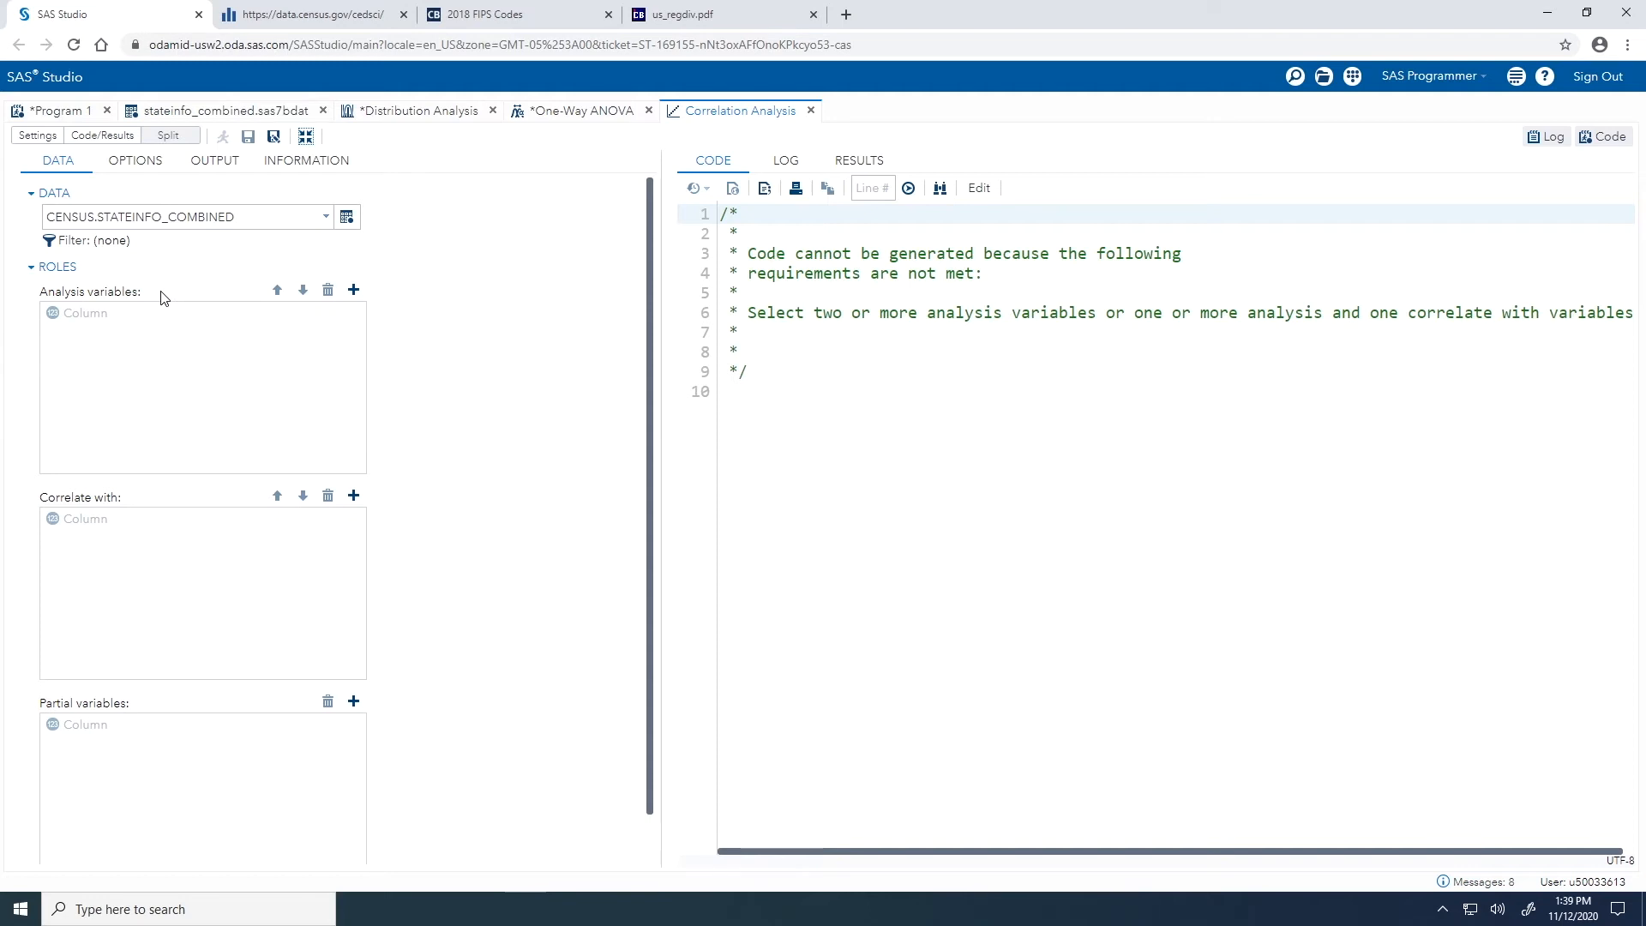
Step: Assign MeanHoursWorked, TotalPopulation, MedianAge, MedianCurrentMarriageDuration and MedianMonthlyHousingCosts as analysis variables, and correlate them with MedianIncome
left_click(352, 291)
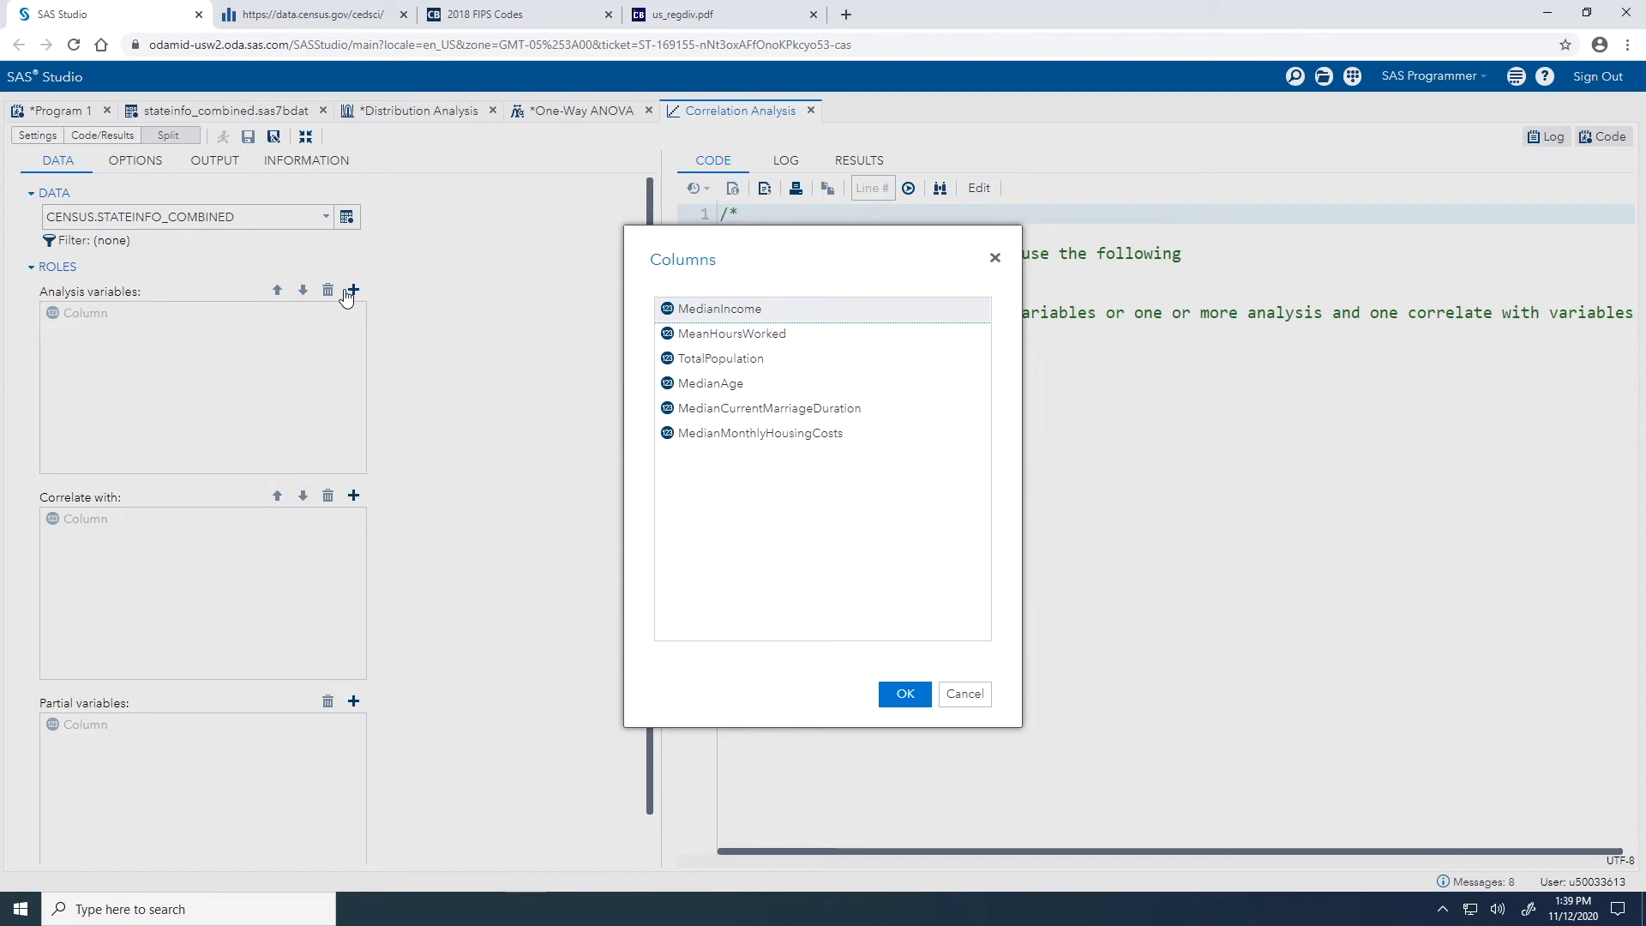
left_click(700, 338)
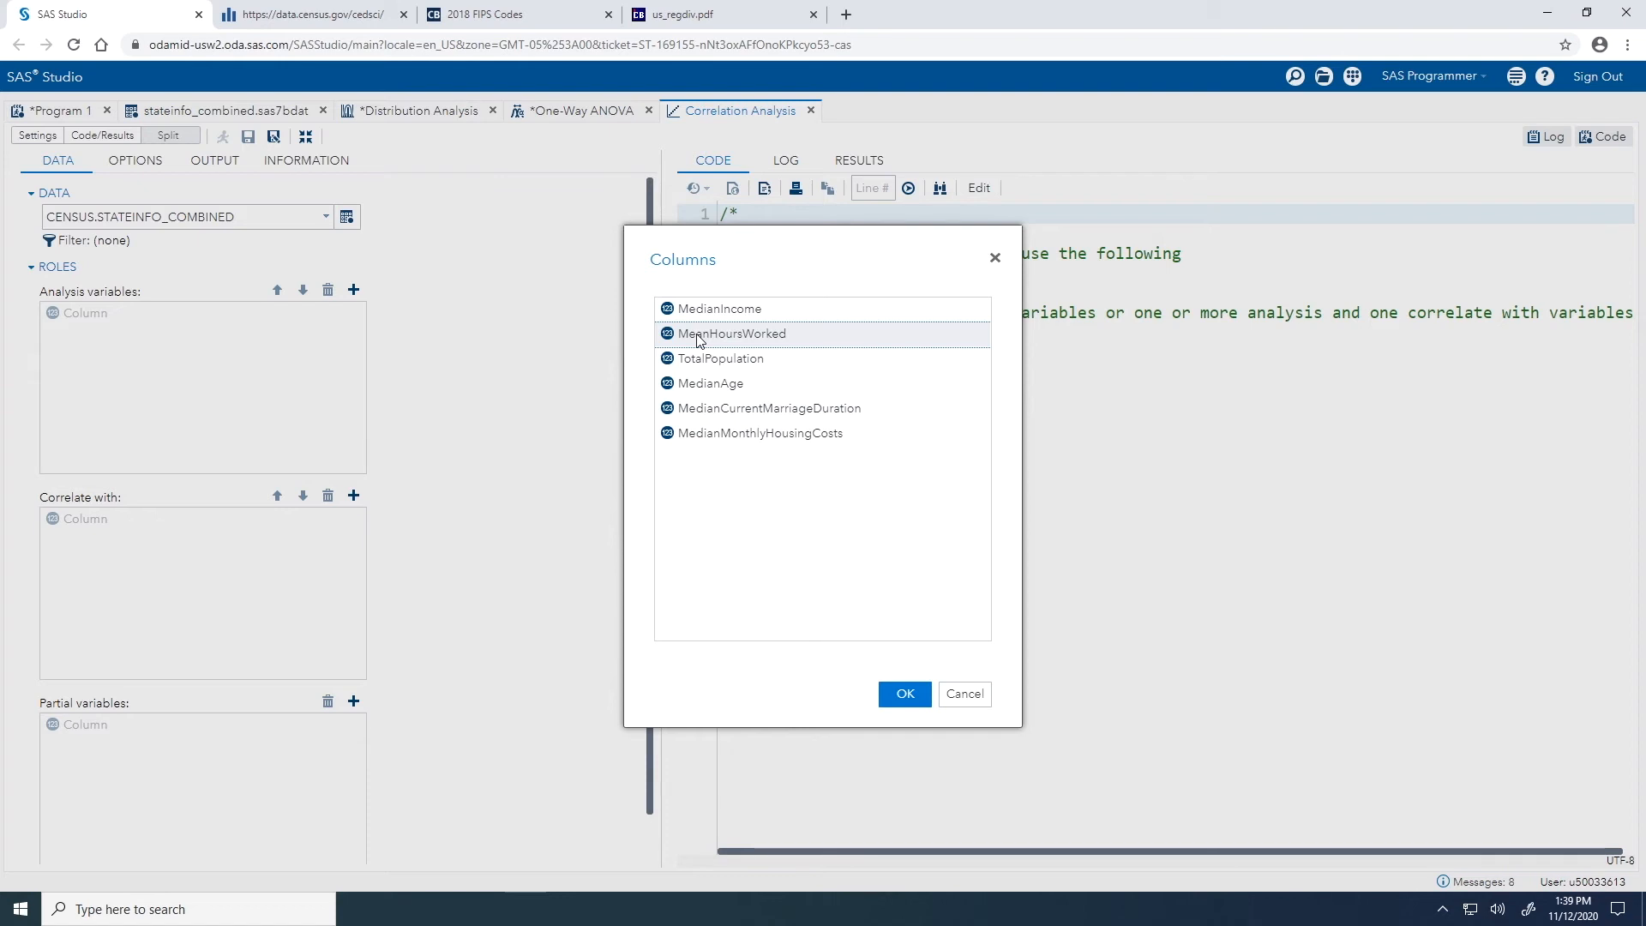
left_click(730, 438, "shift")
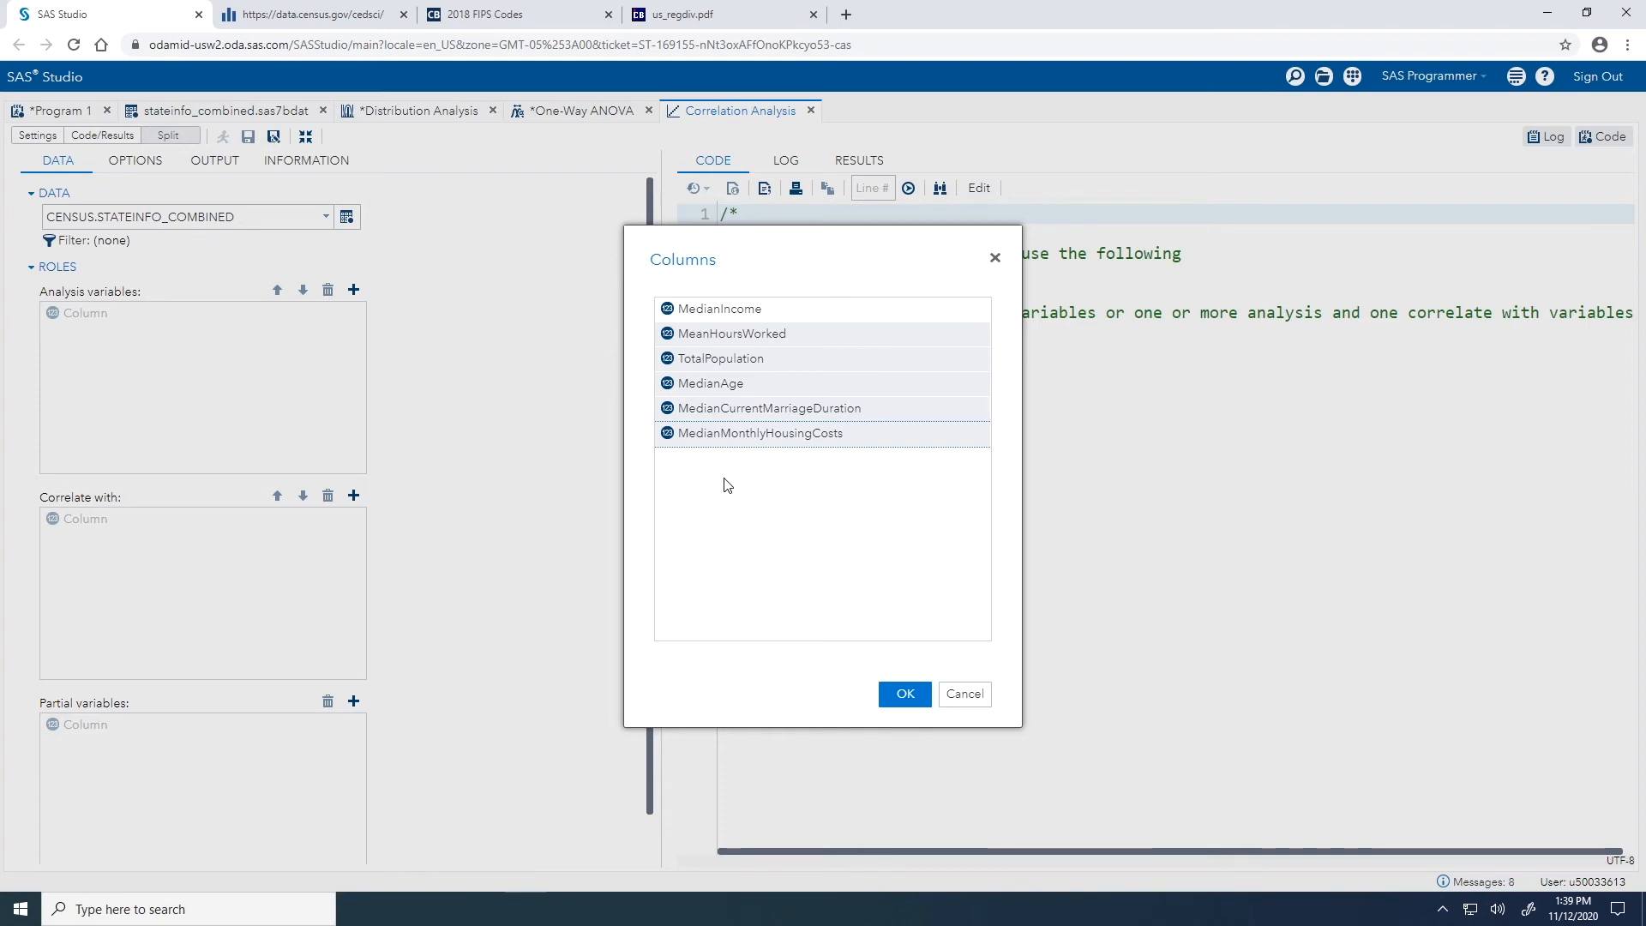
left_click(892, 693)
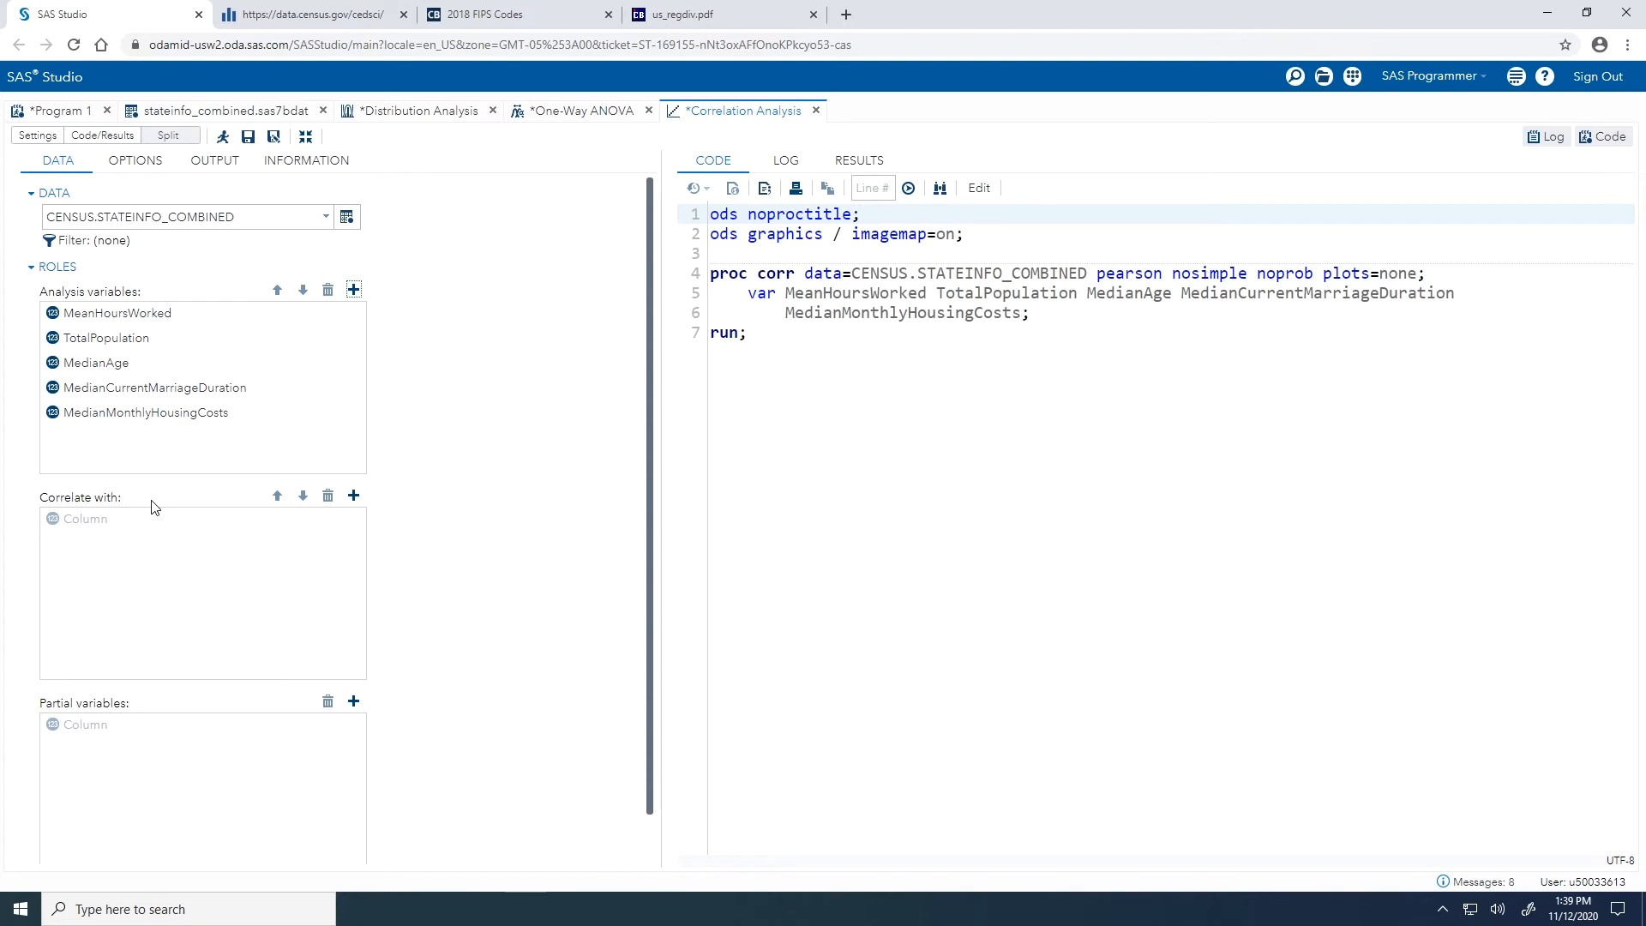
left_click(354, 497)
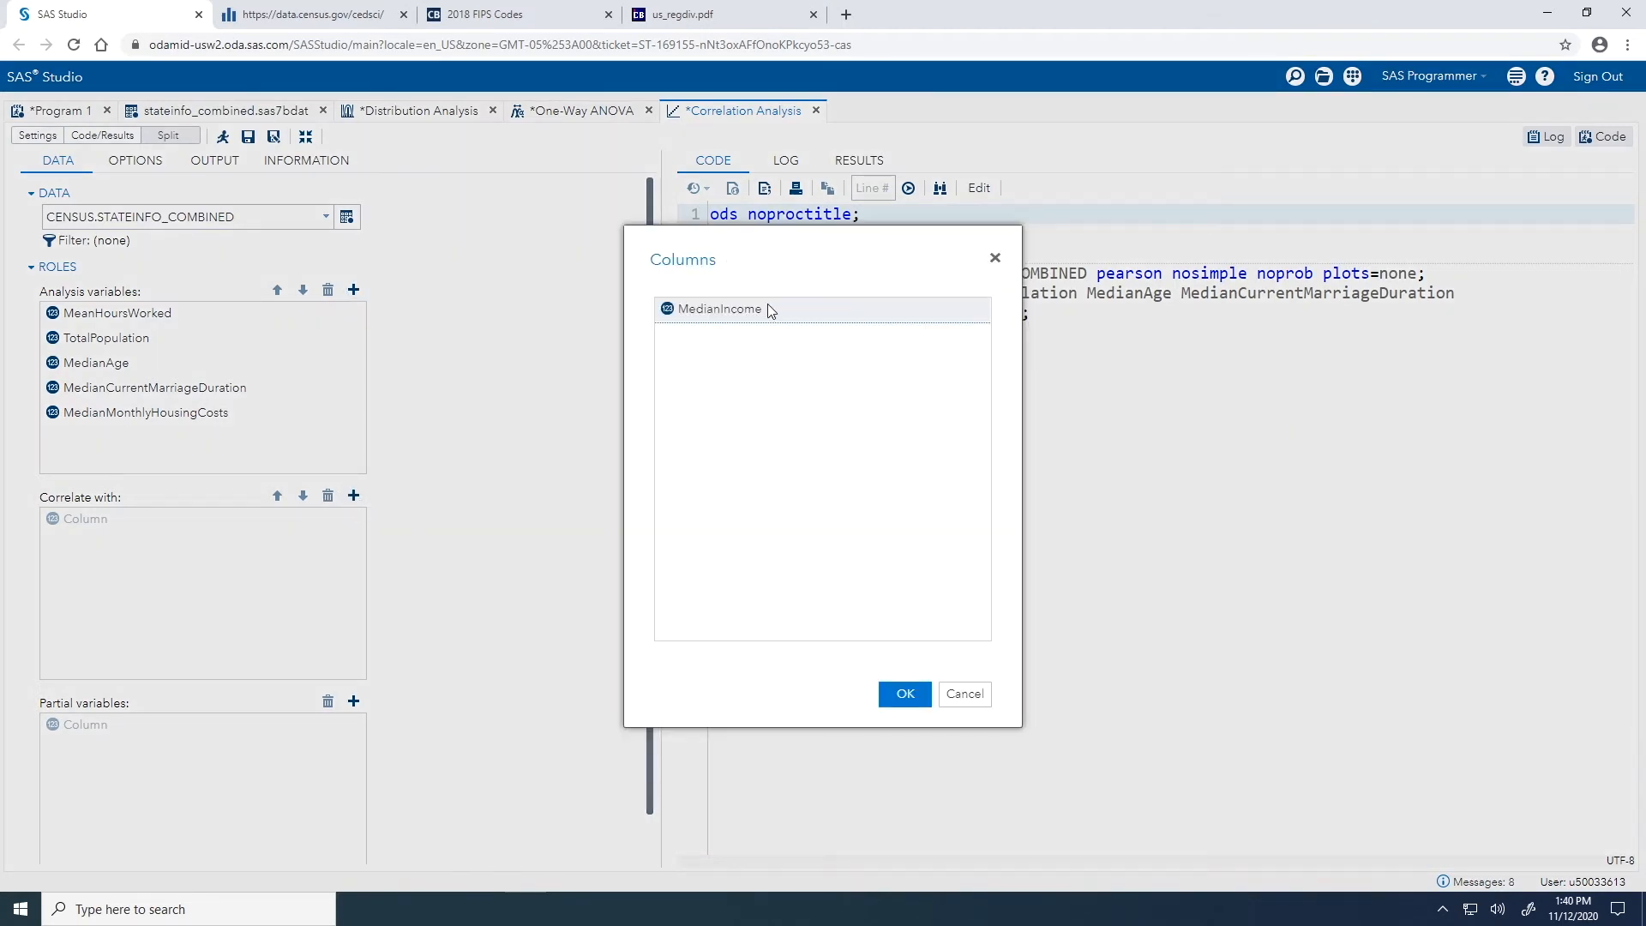
left_click(902, 695)
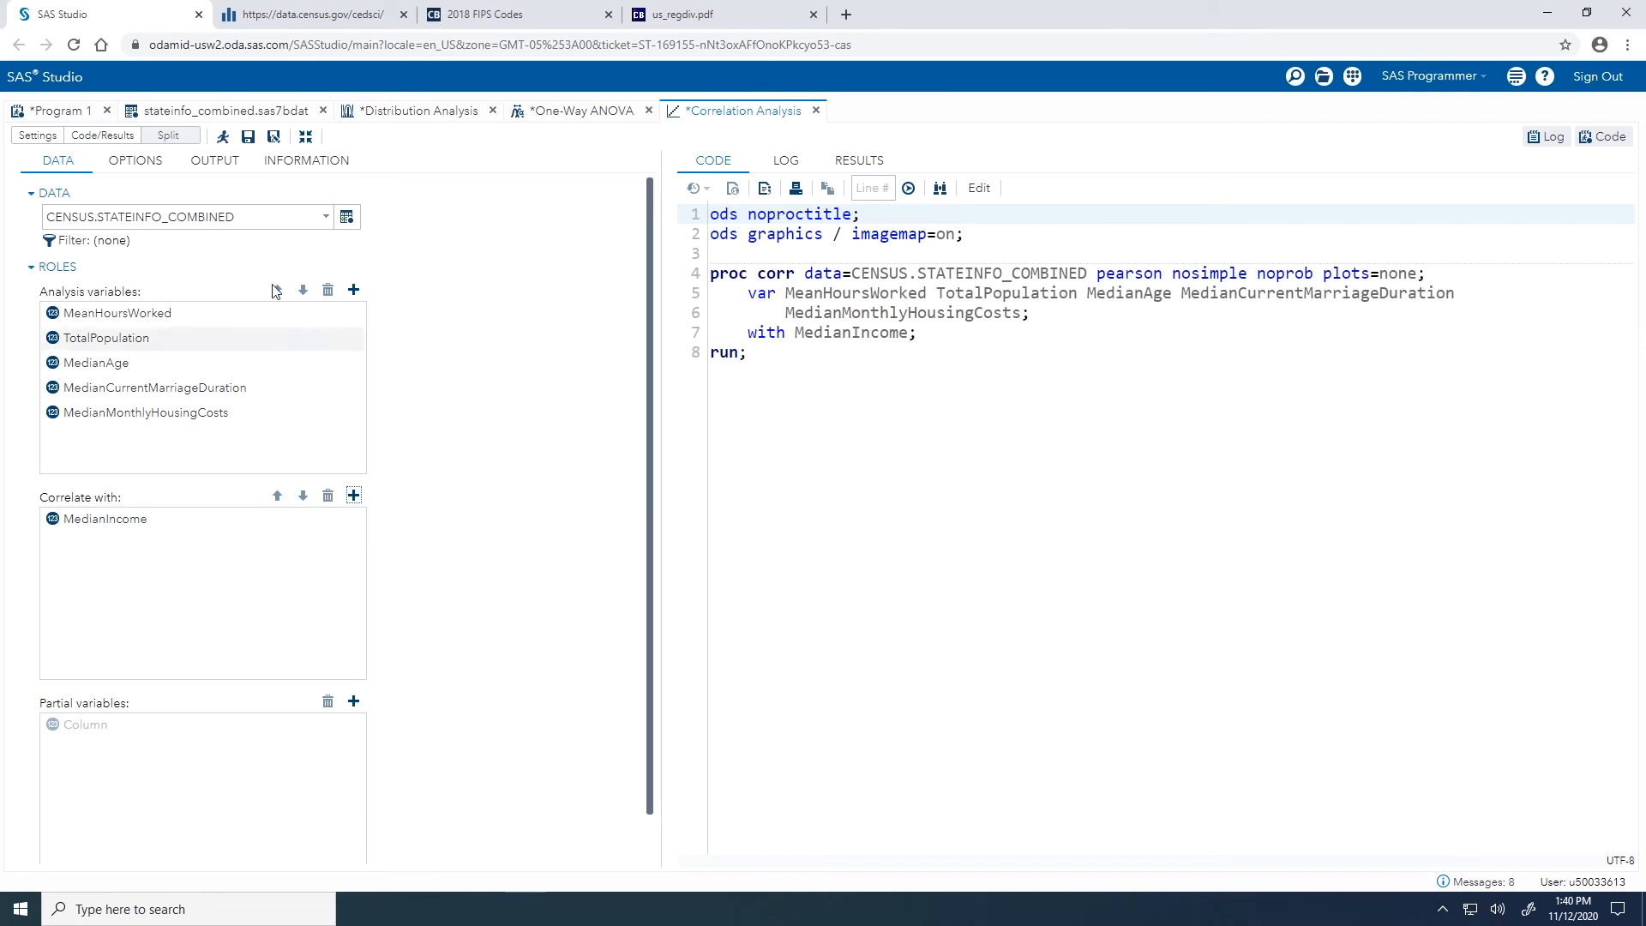
Step: Set the correlation analysis plot type to individual scatter plots
left_click(149, 165)
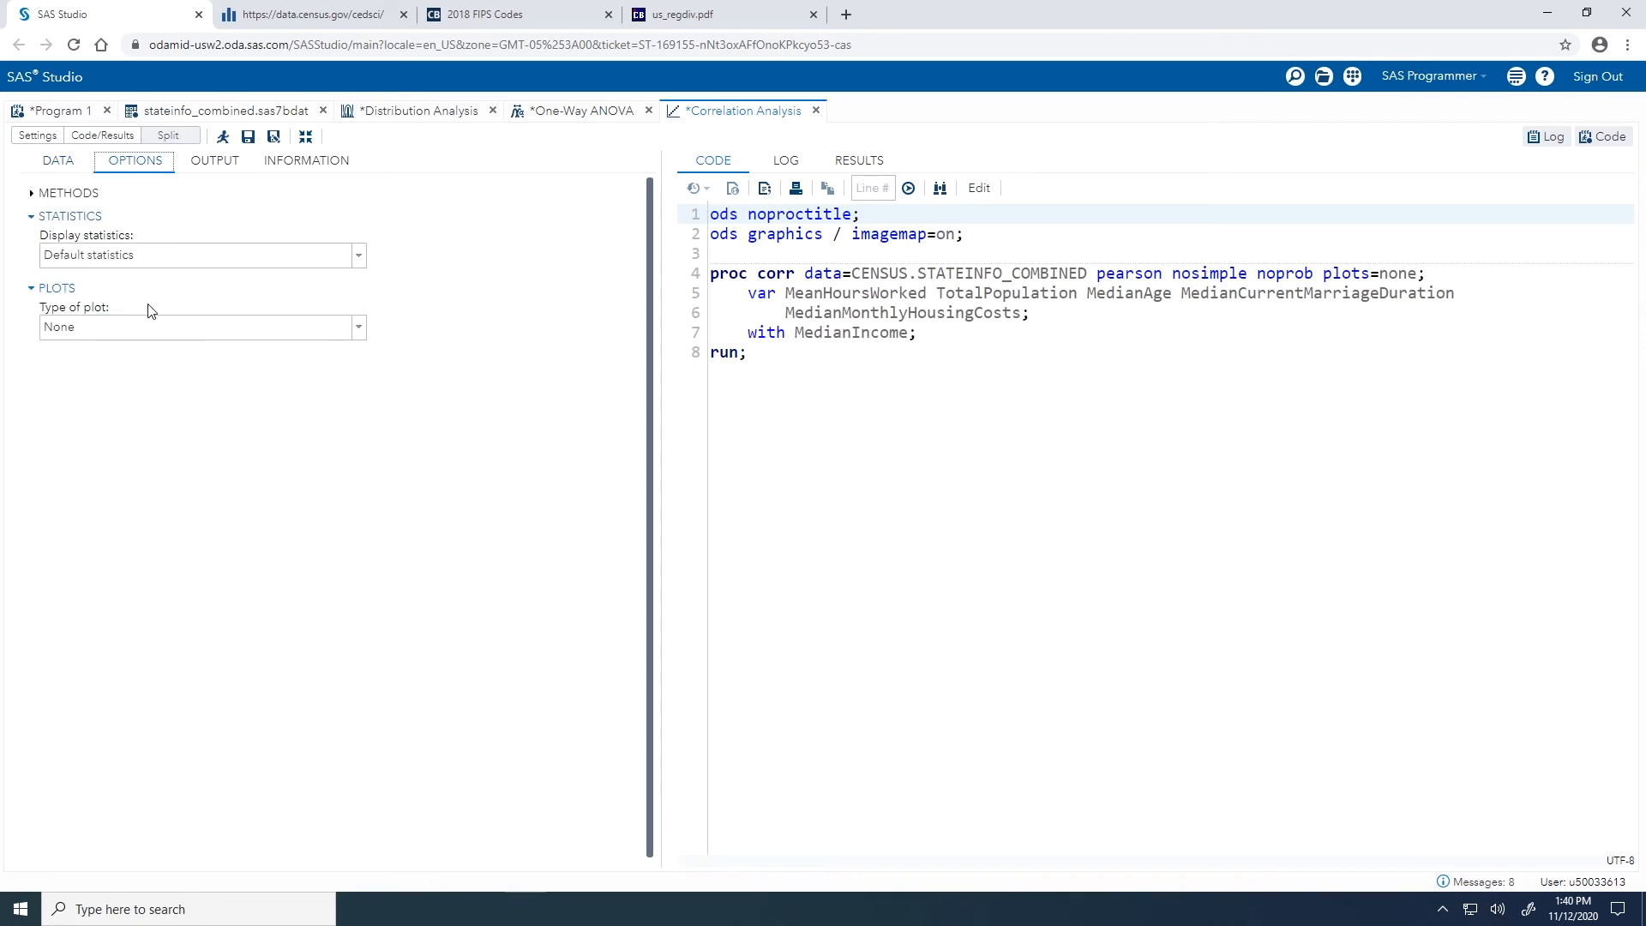
left_click(358, 327)
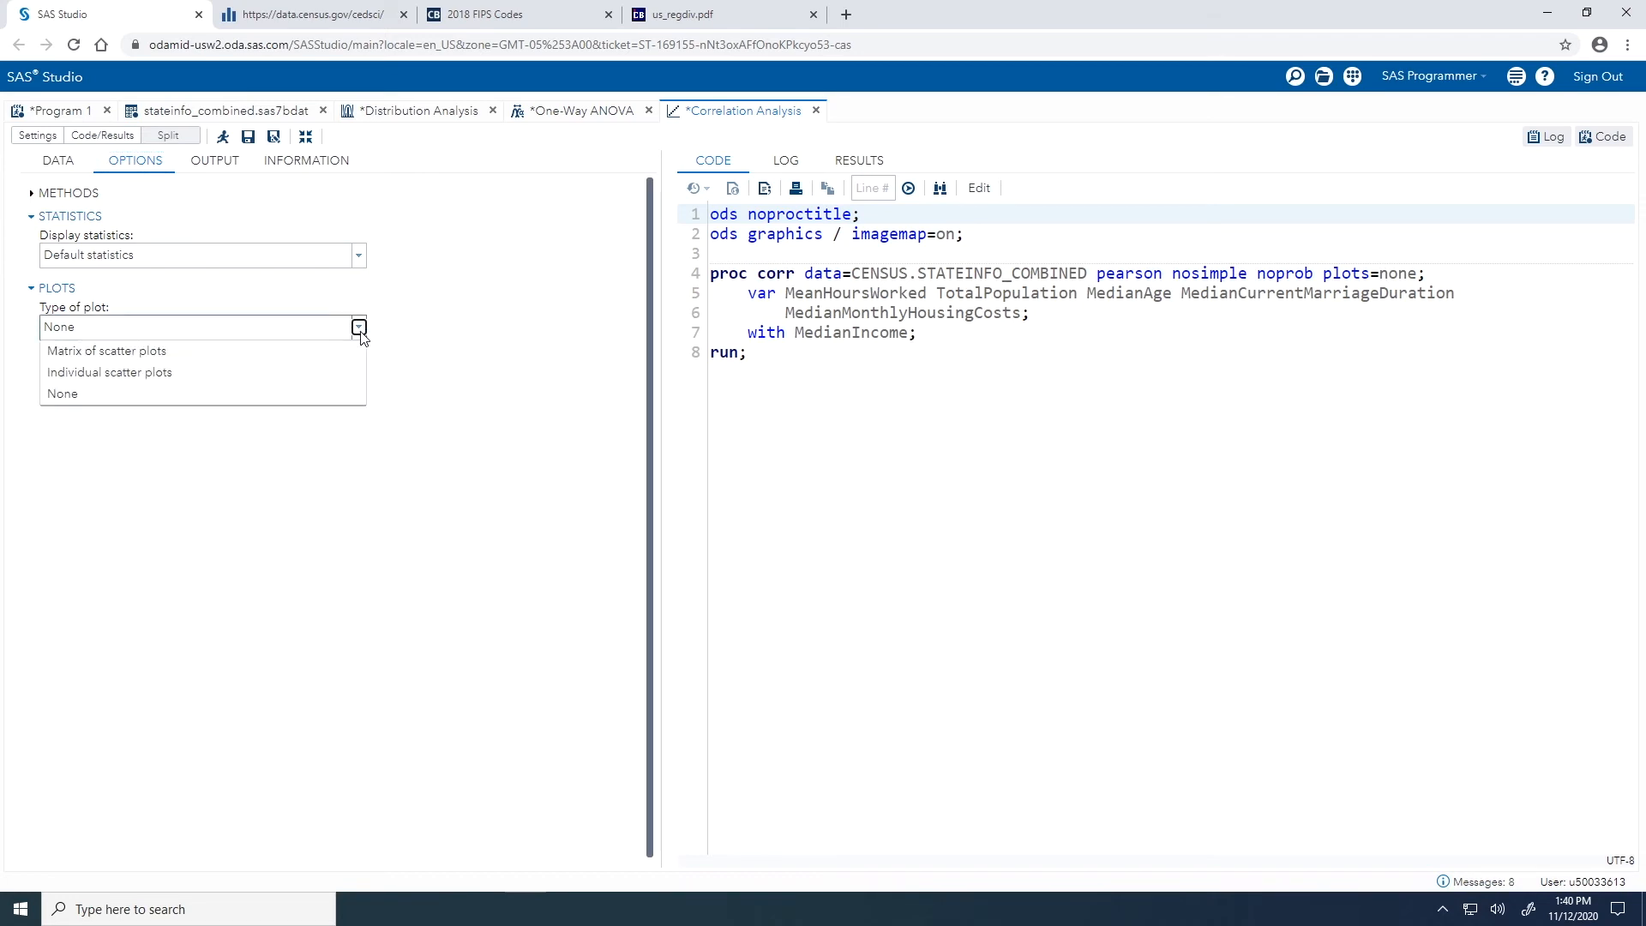
left_click(236, 373)
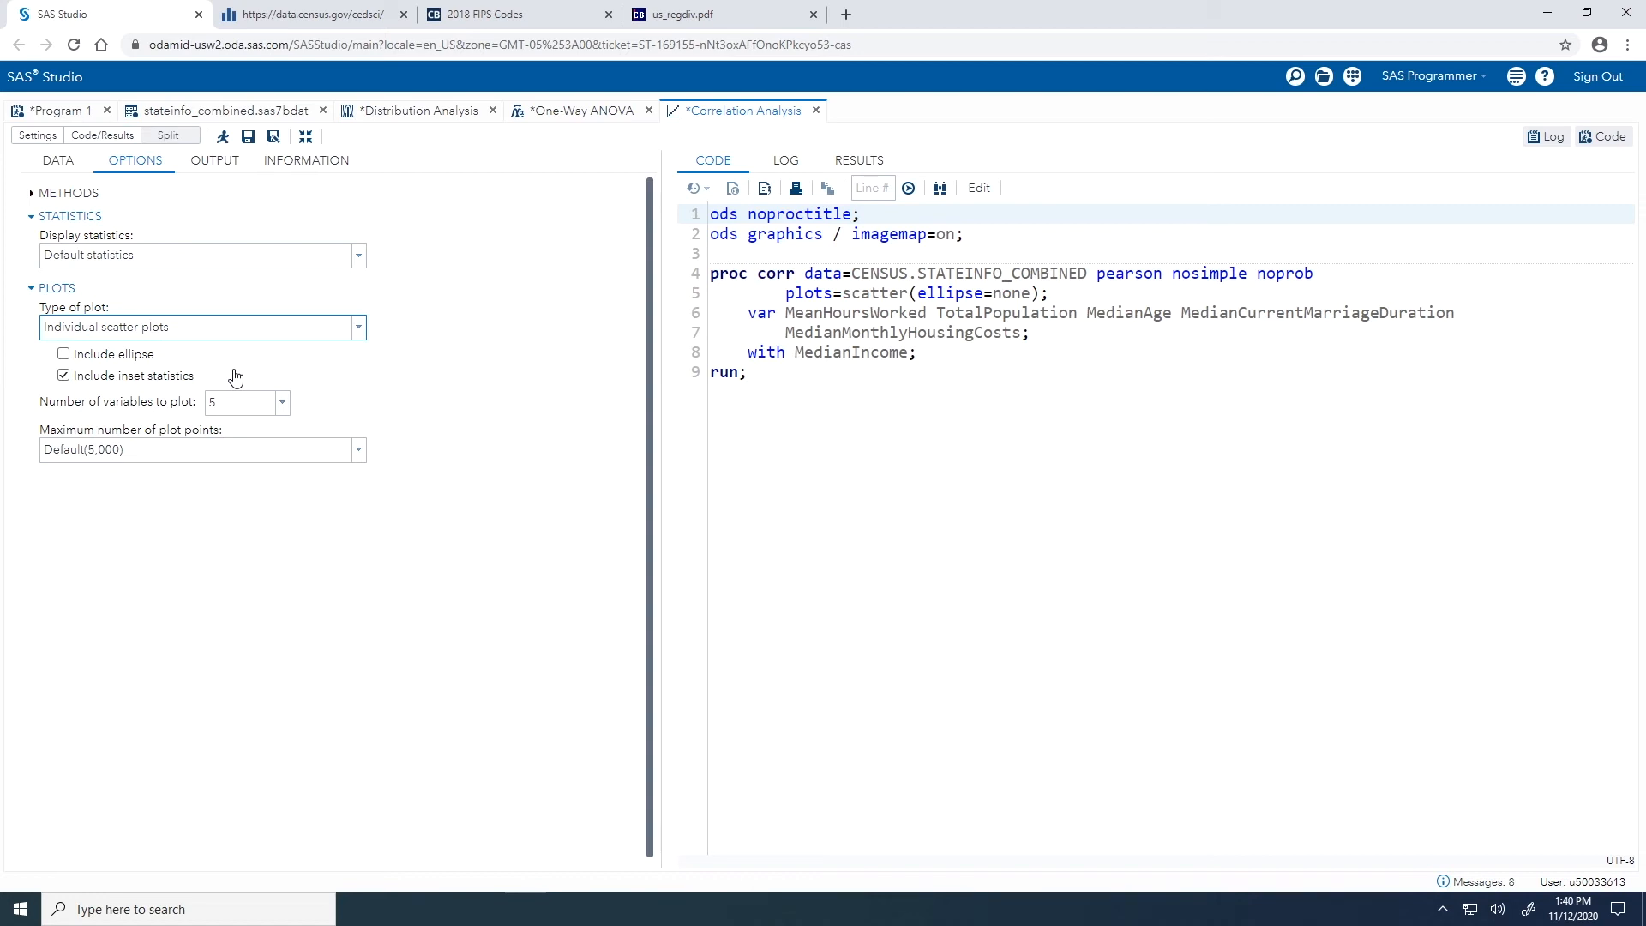
Step: Run the correlation analysis and examine the Pearson coefficients and the scatter plots of median income against each analysis variable
left_click(223, 137)
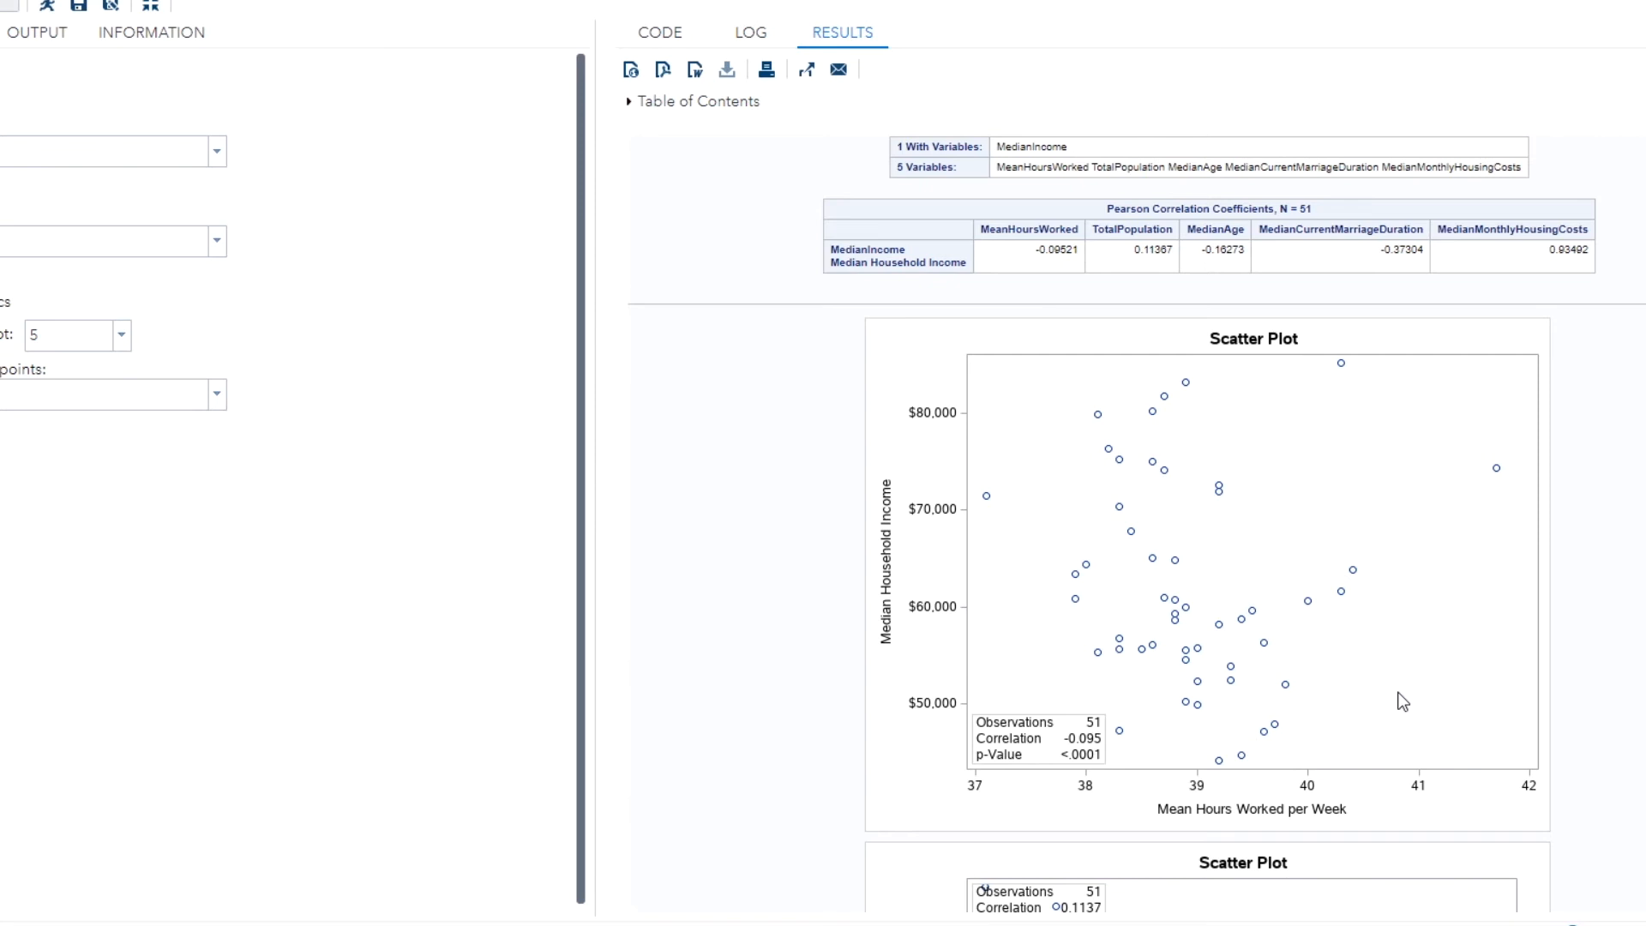
scroll(1403, 701, "down", 10)
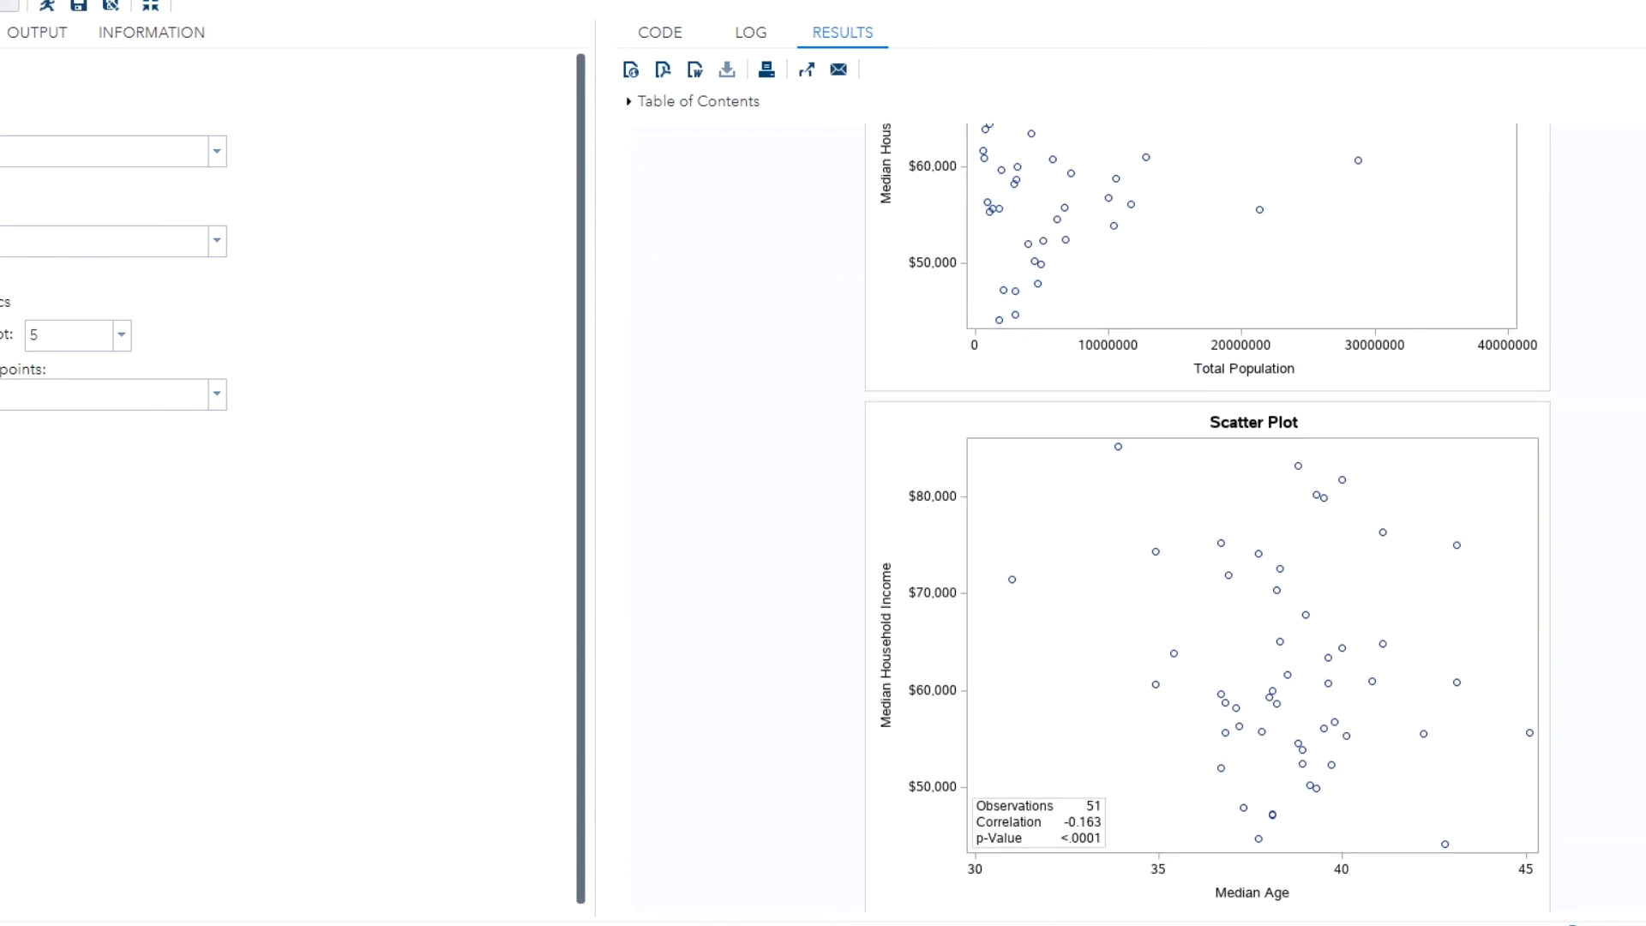
scroll(1207, 514, "down", 8)
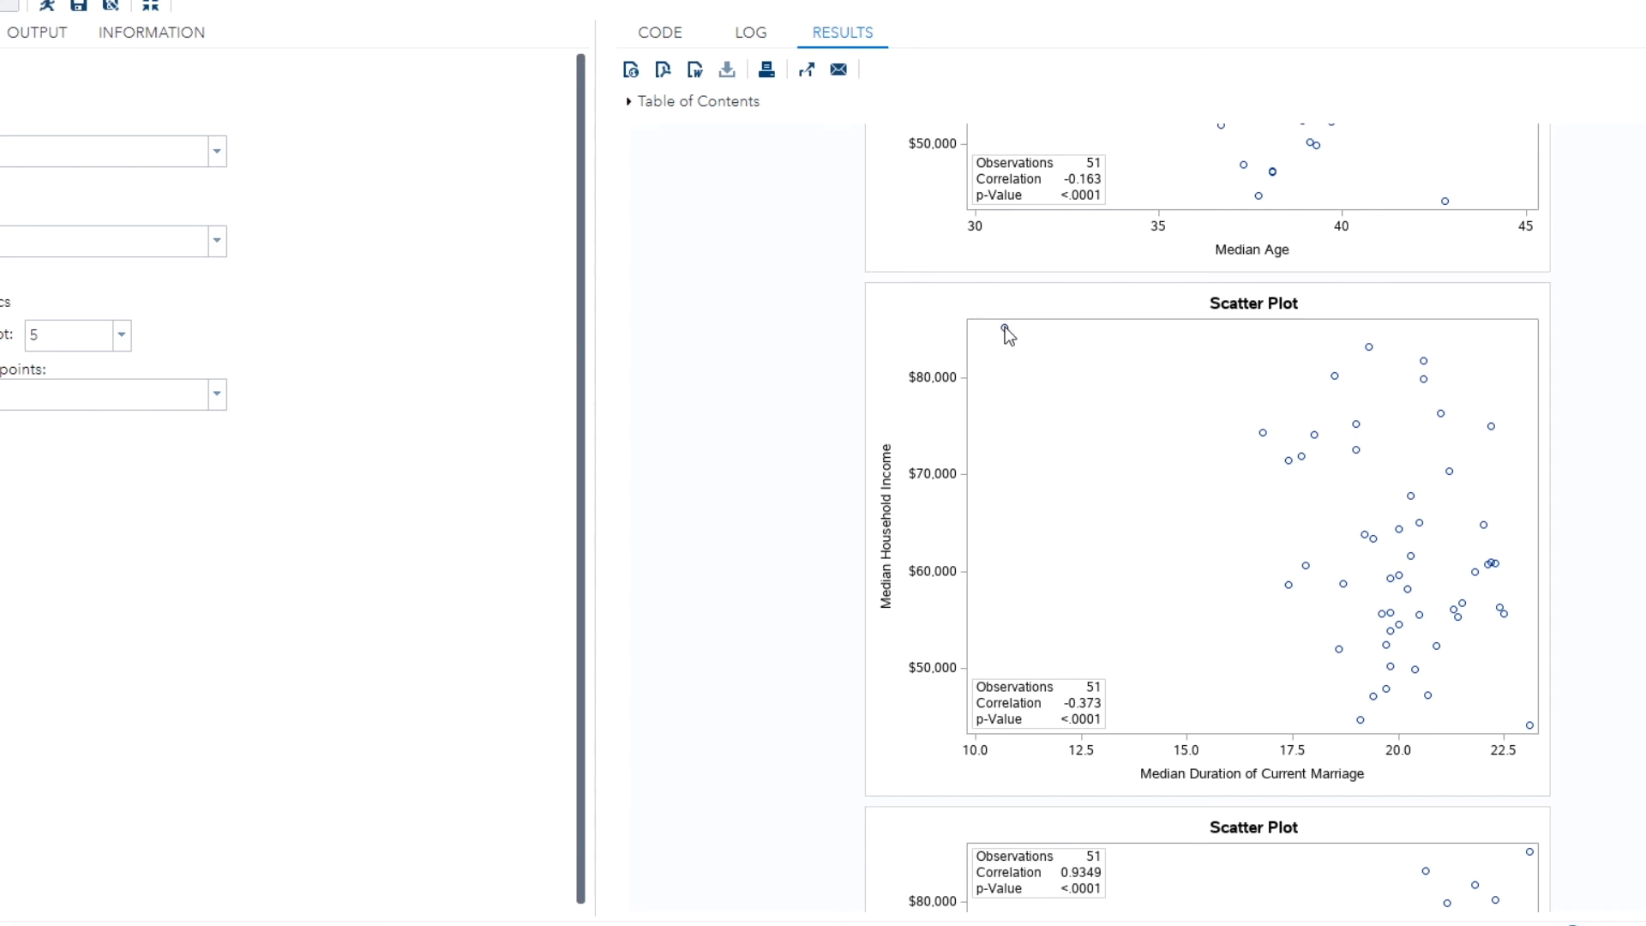
mouse_move(1005, 327)
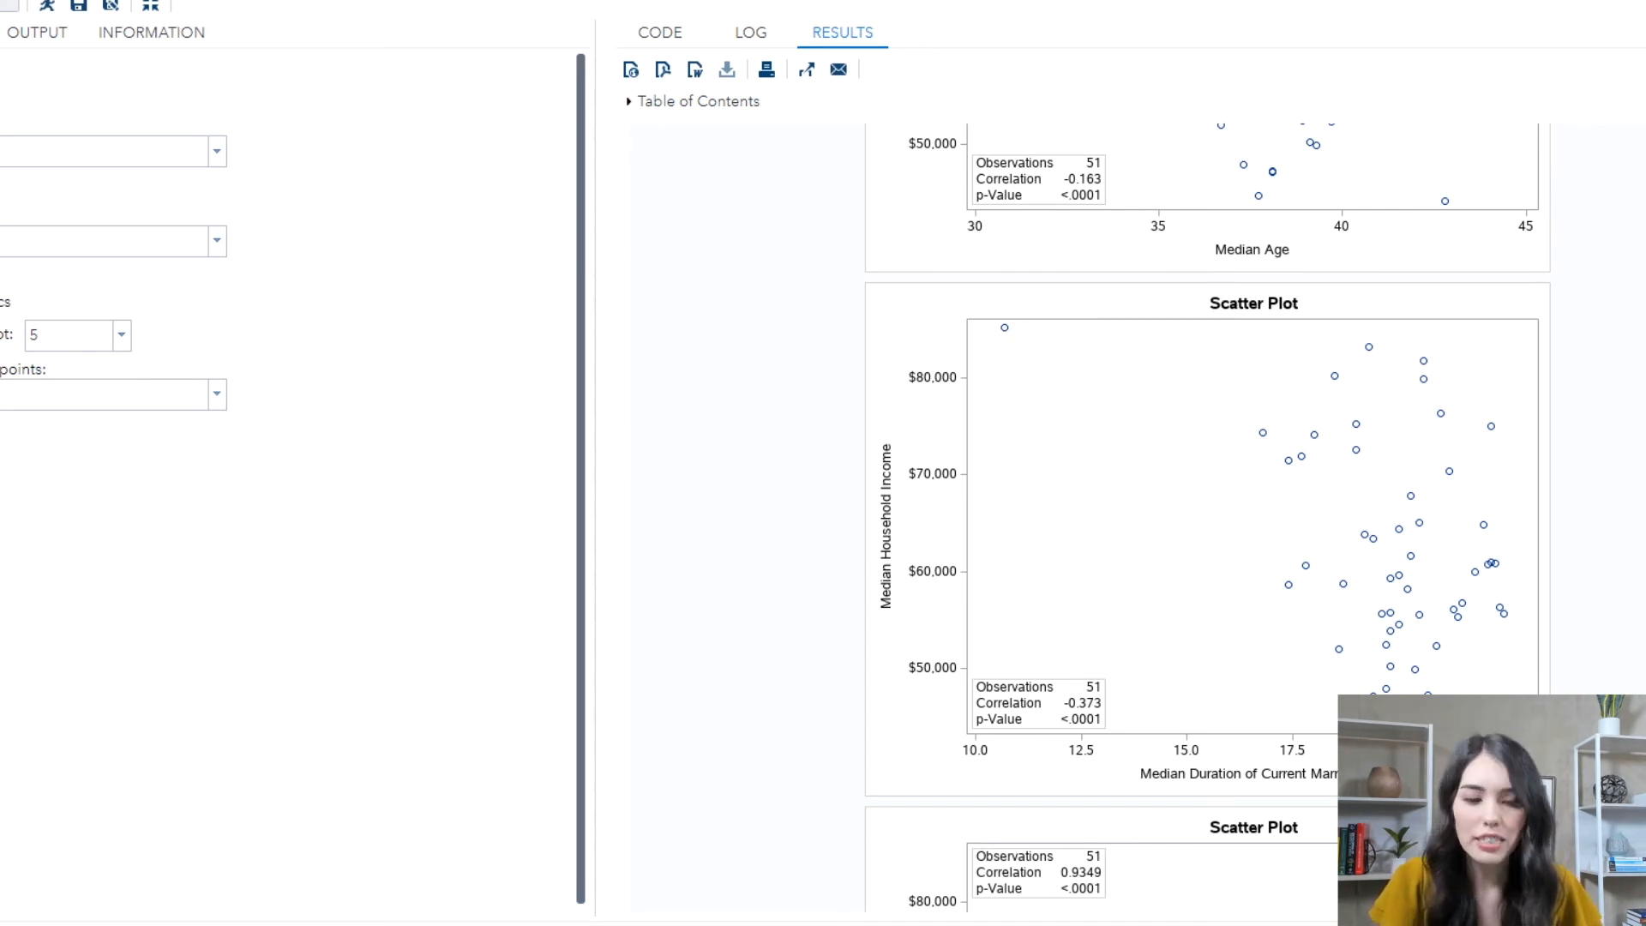
scroll(1610, 696, "down", 5)
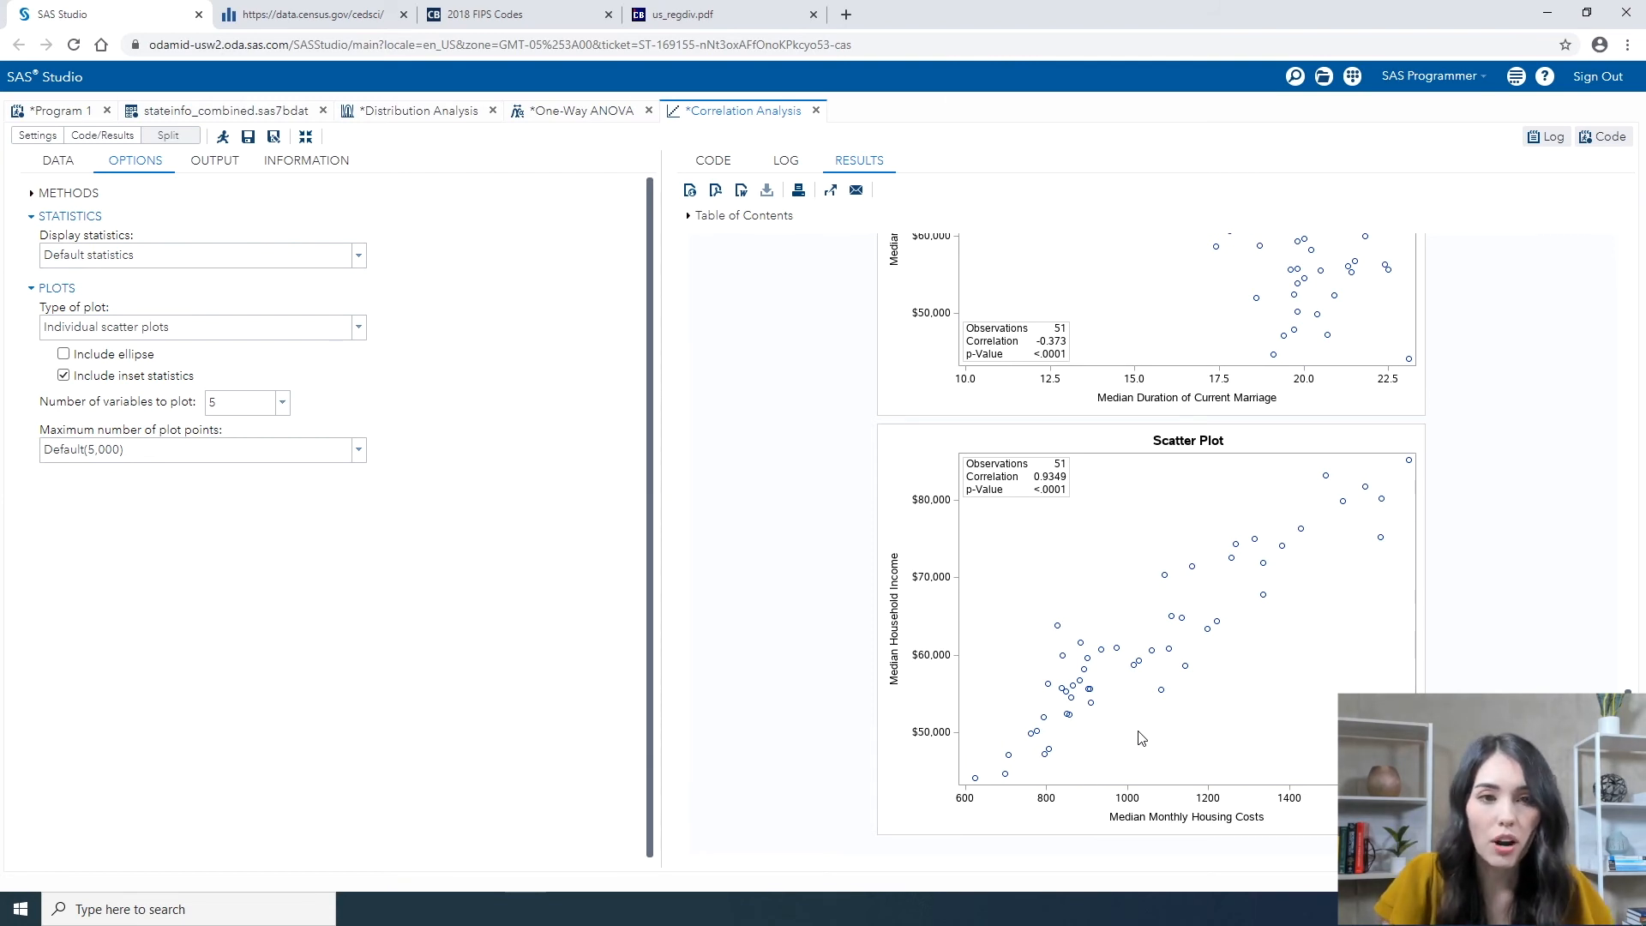
Step: Open the generated correlation code as an editable program and add the rank option after plots=scatter(ellipse=none) in the PROC CORR statement
left_click(716, 162)
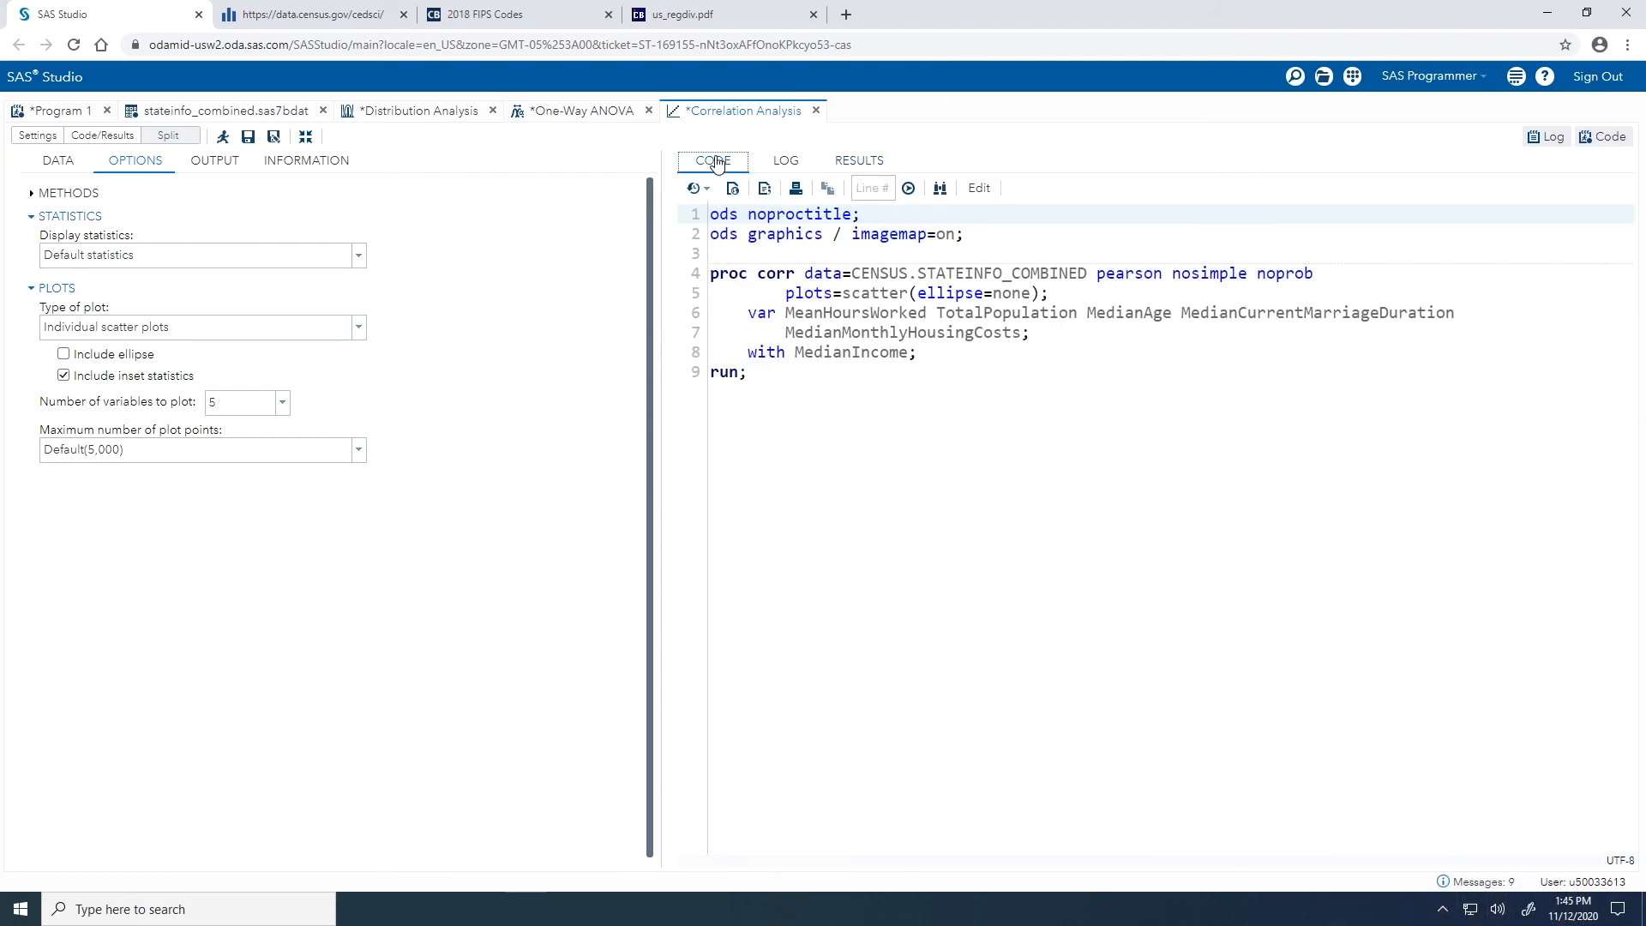
left_click(978, 189)
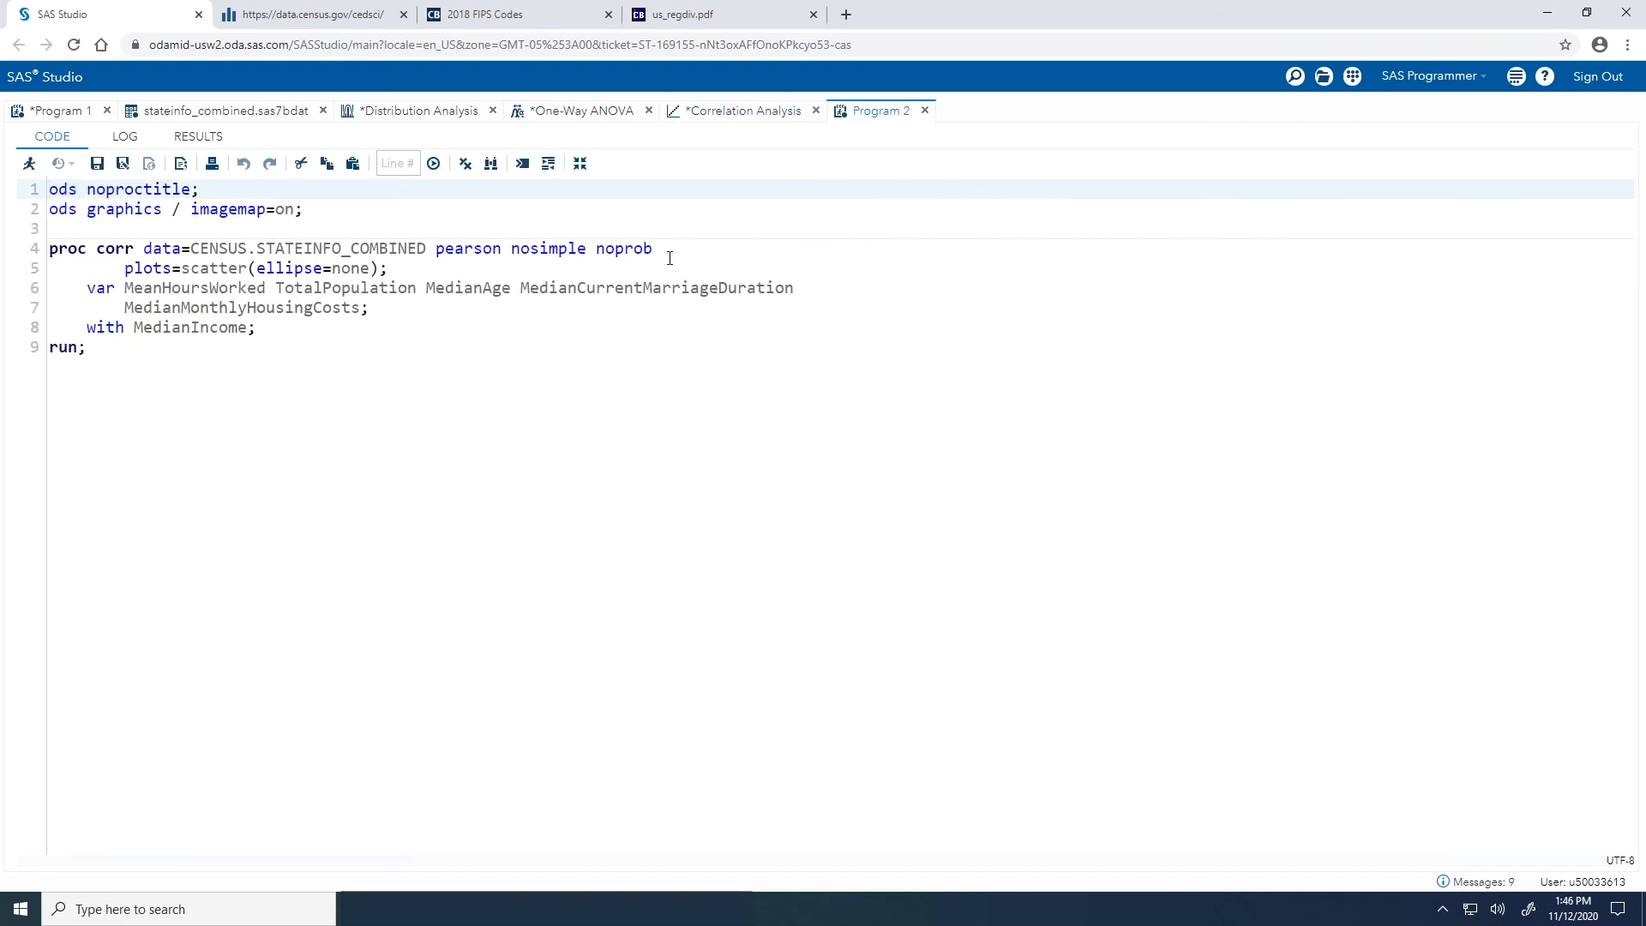
left_click(382, 268)
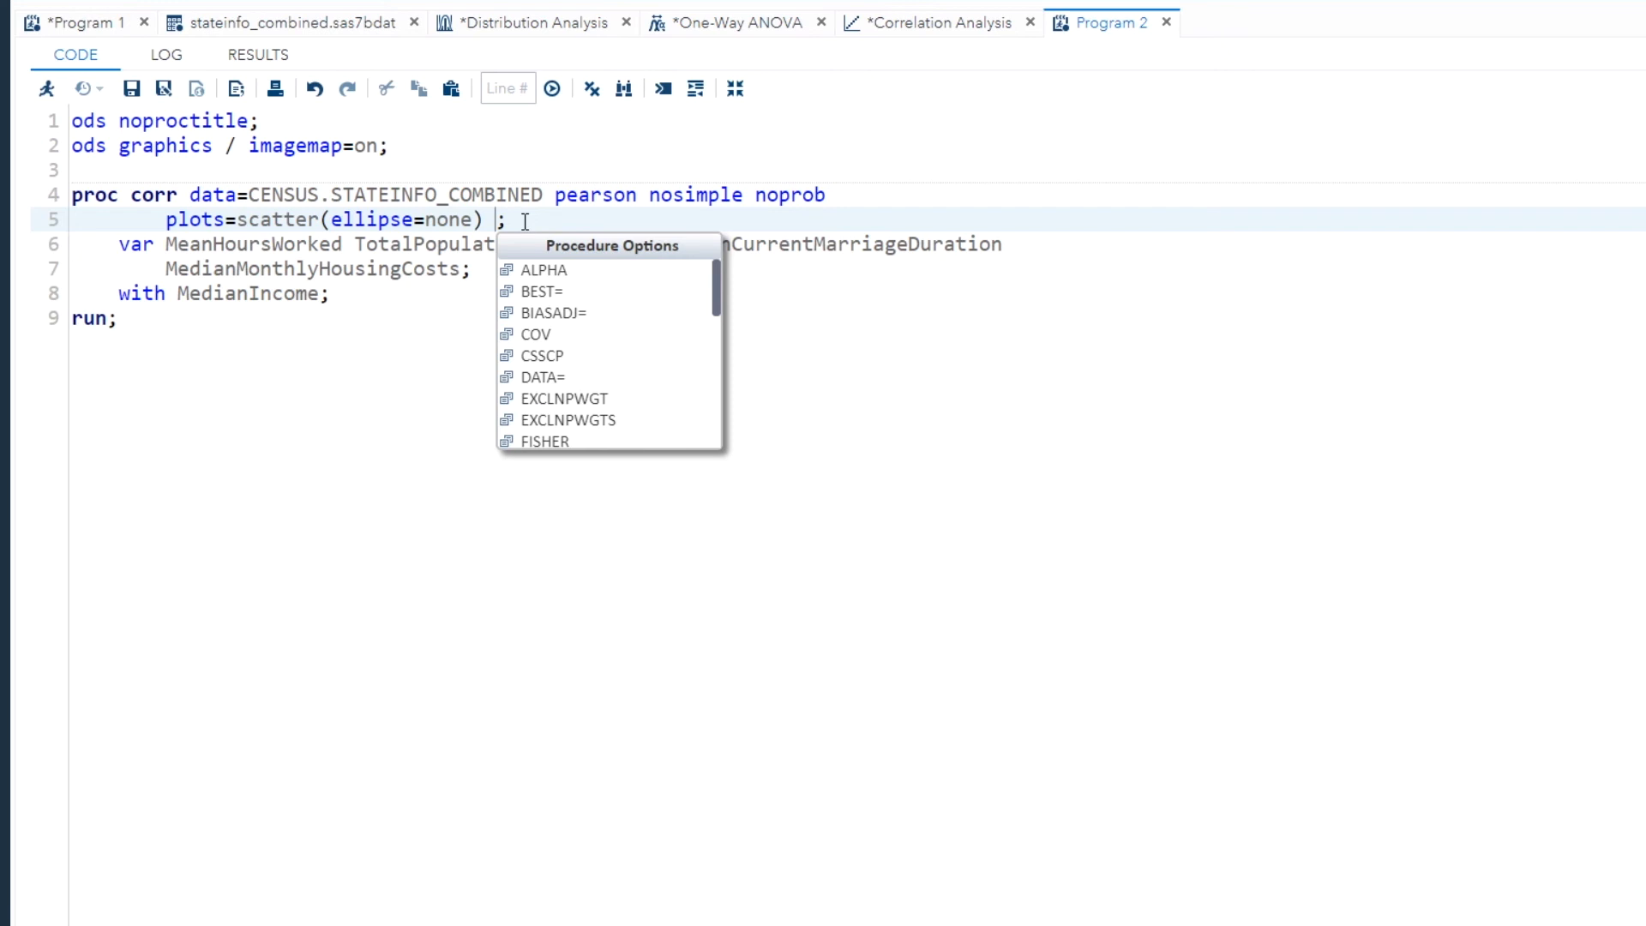
type("r")
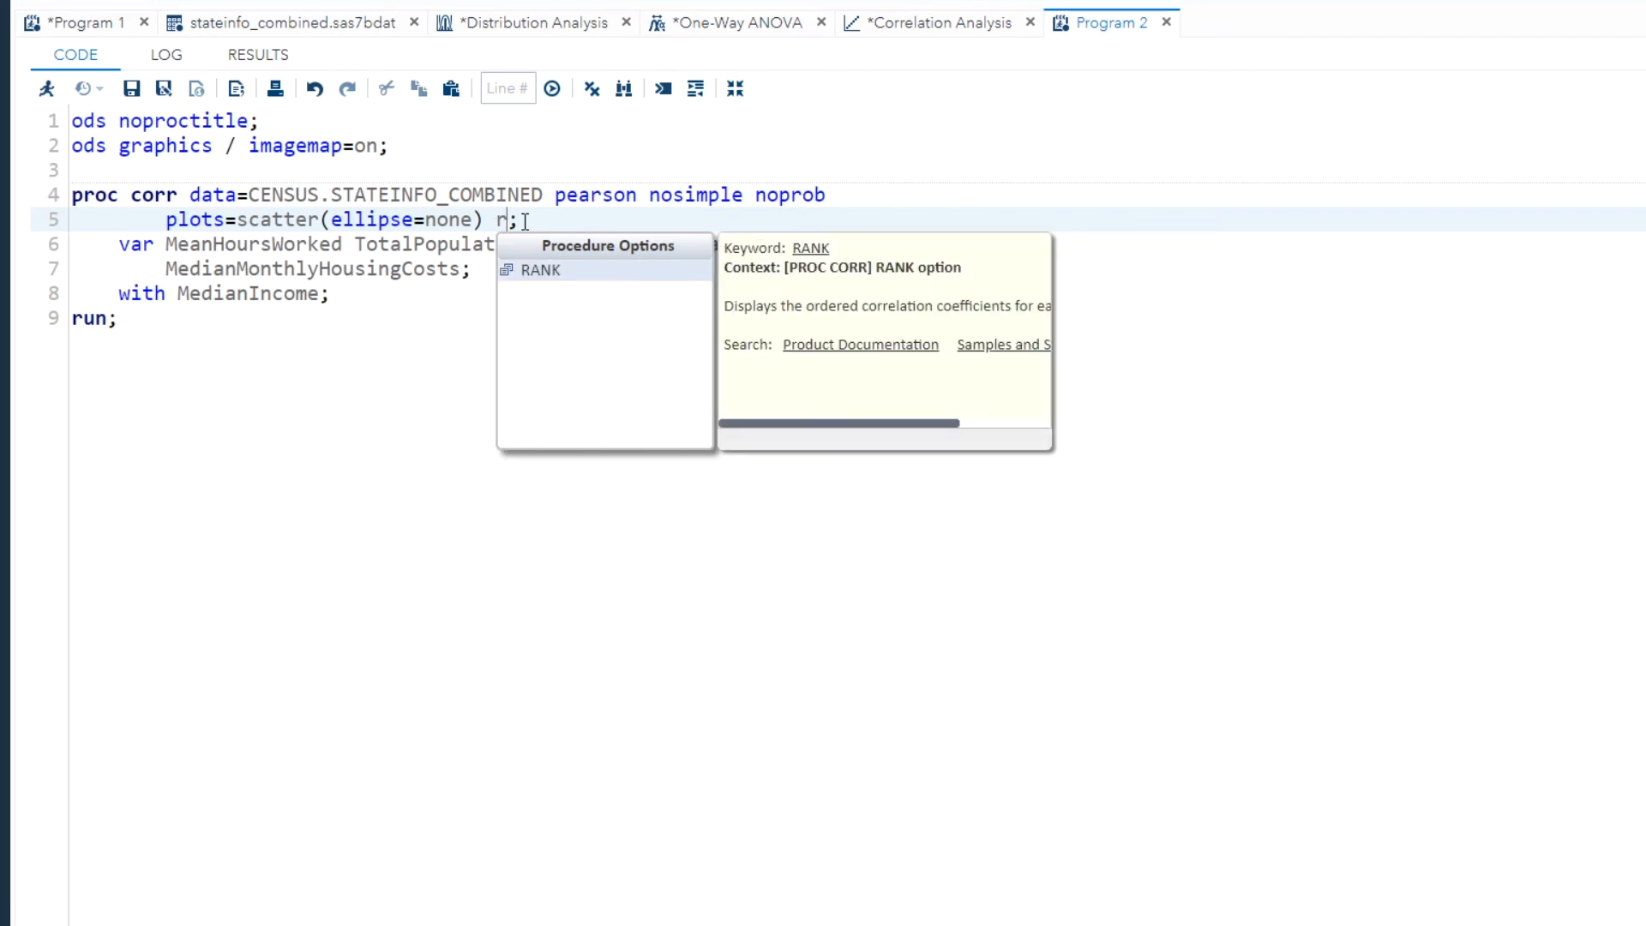
left_click(805, 424)
mouse_move(809, 433)
left_mouse_down()
mouse_move(907, 460)
mouse_move(800, 424)
left_mouse_up()
double_click(578, 271)
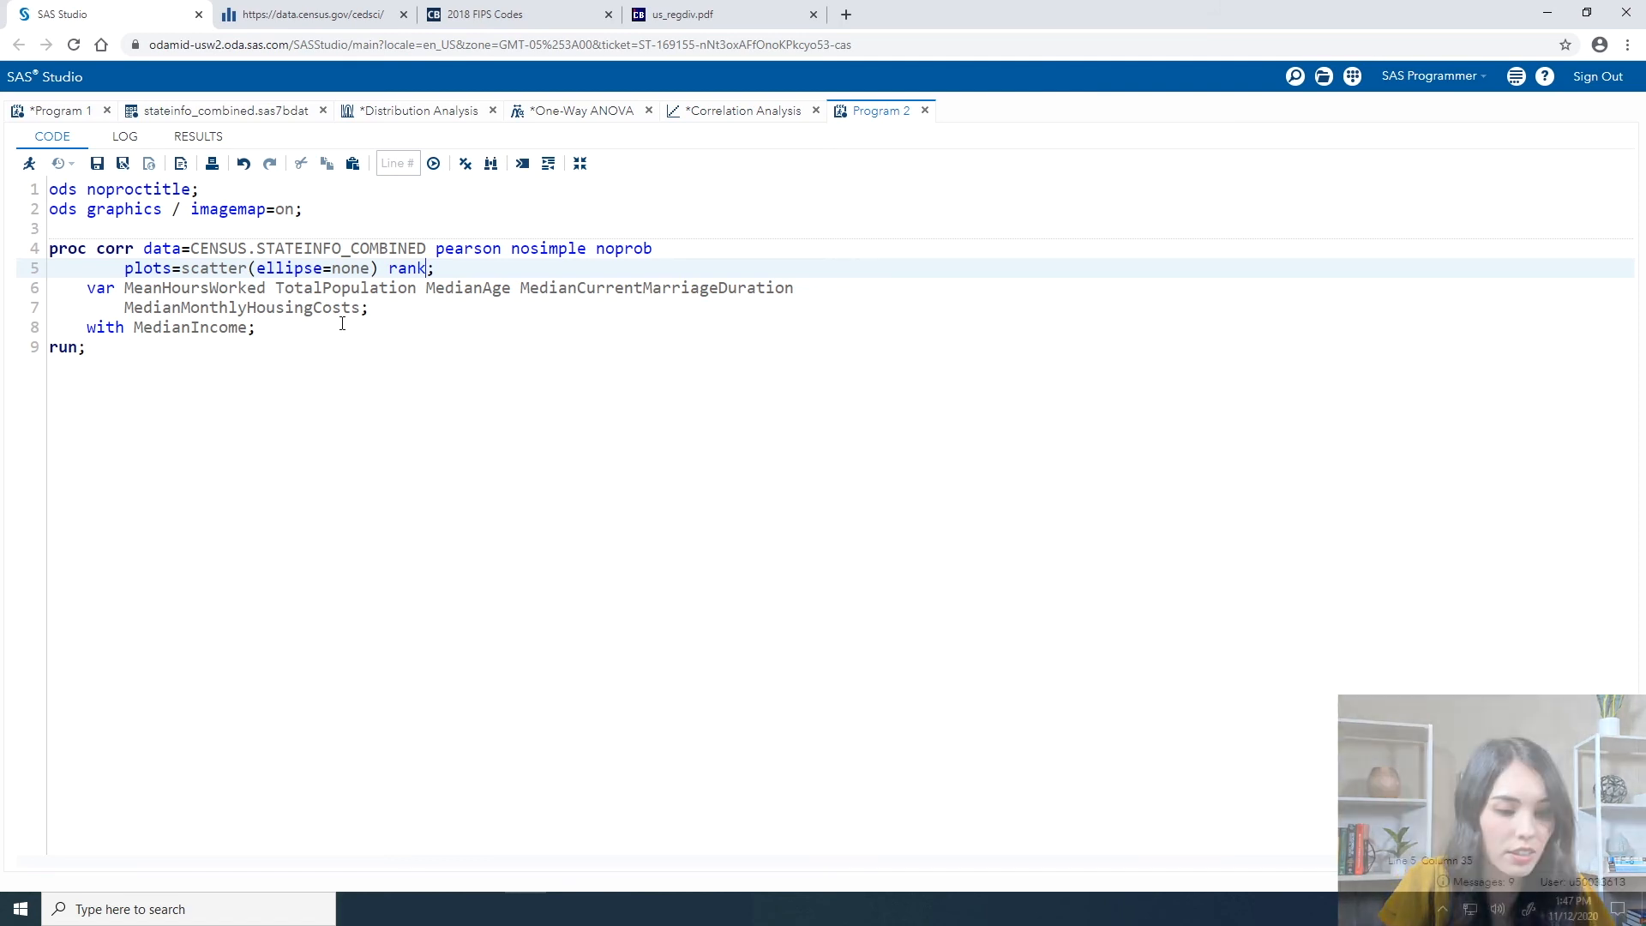
Step: Add the statement "id State Region;" on a new line after the WITH statement in the PROC CORR code
left_click(282, 327)
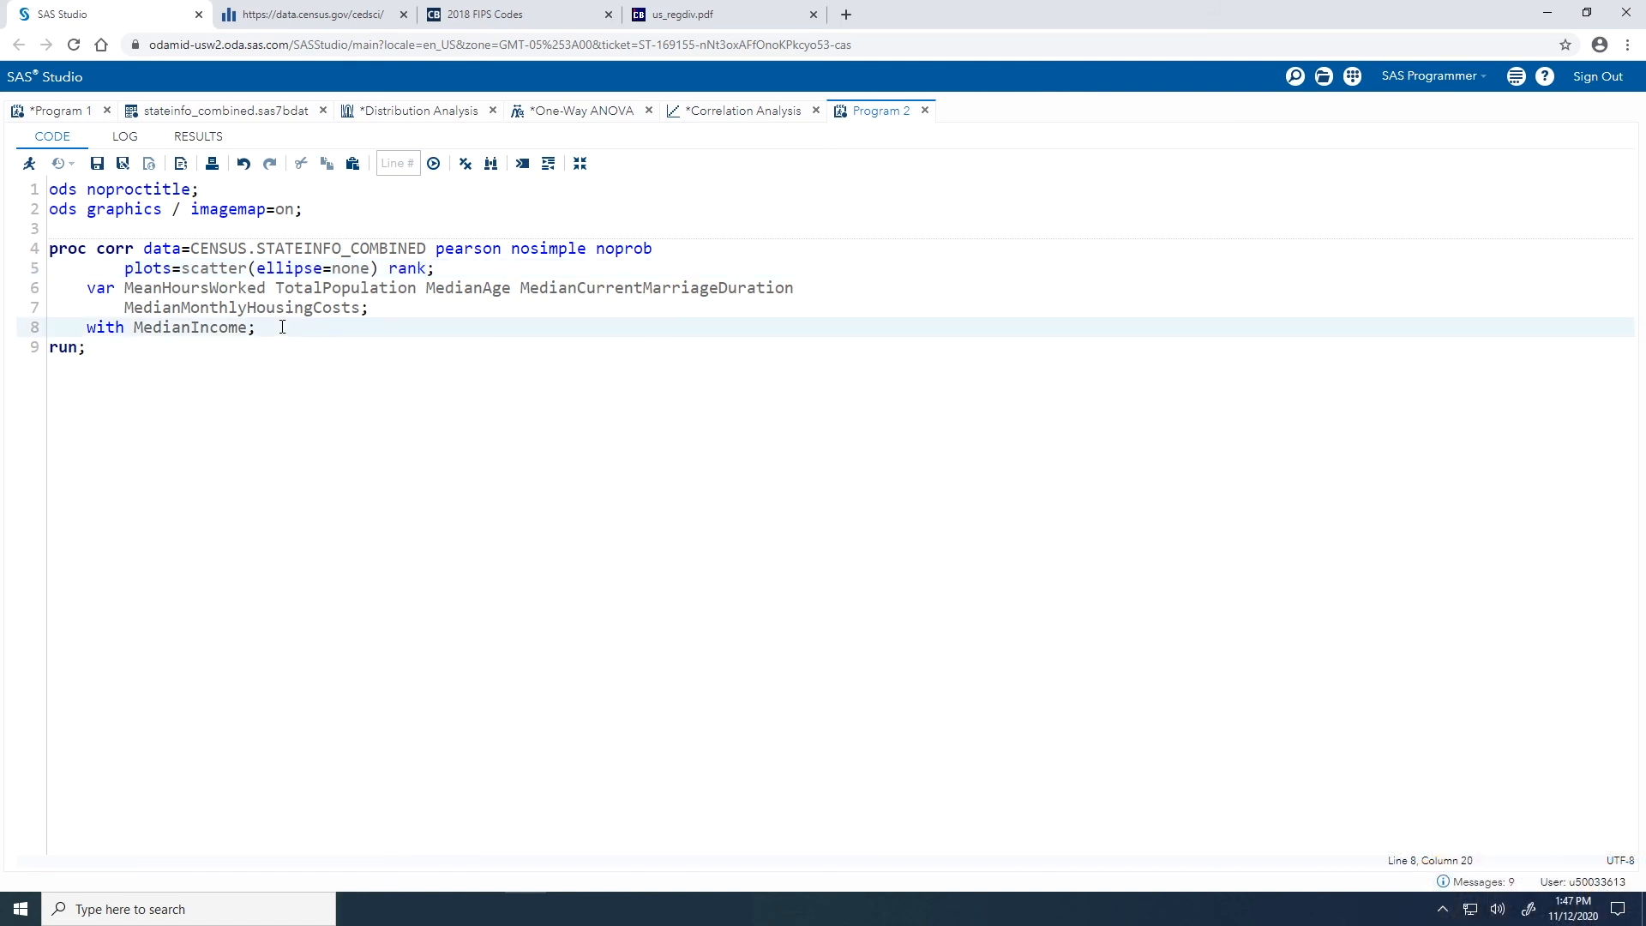
key("Return")
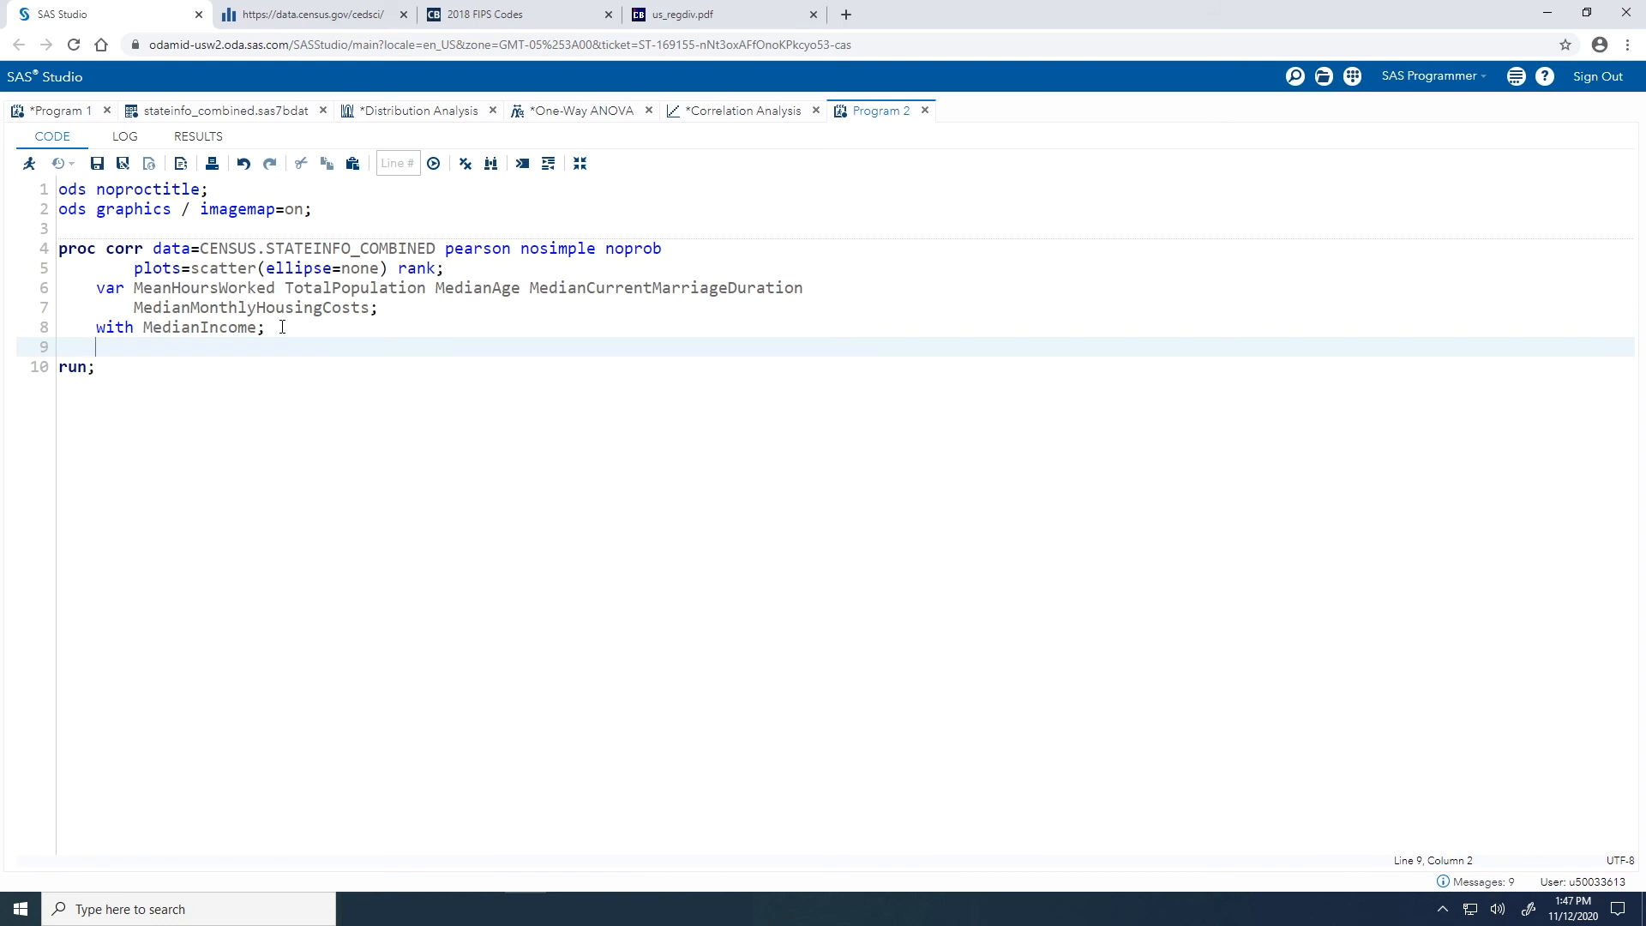
type("id ")
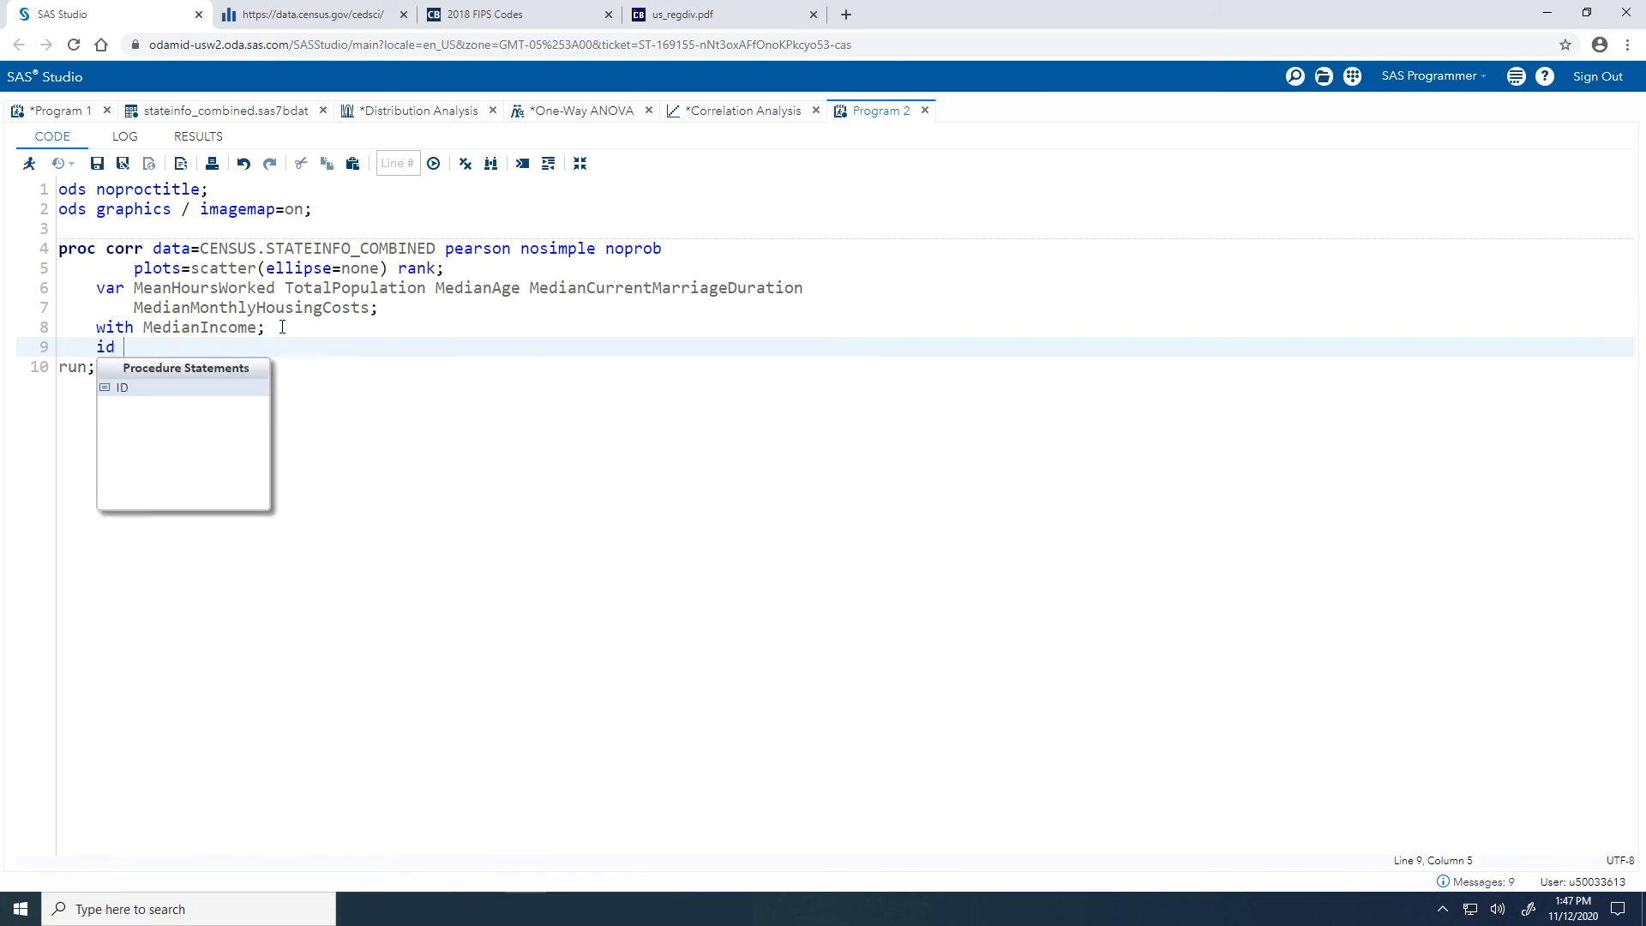
type("State")
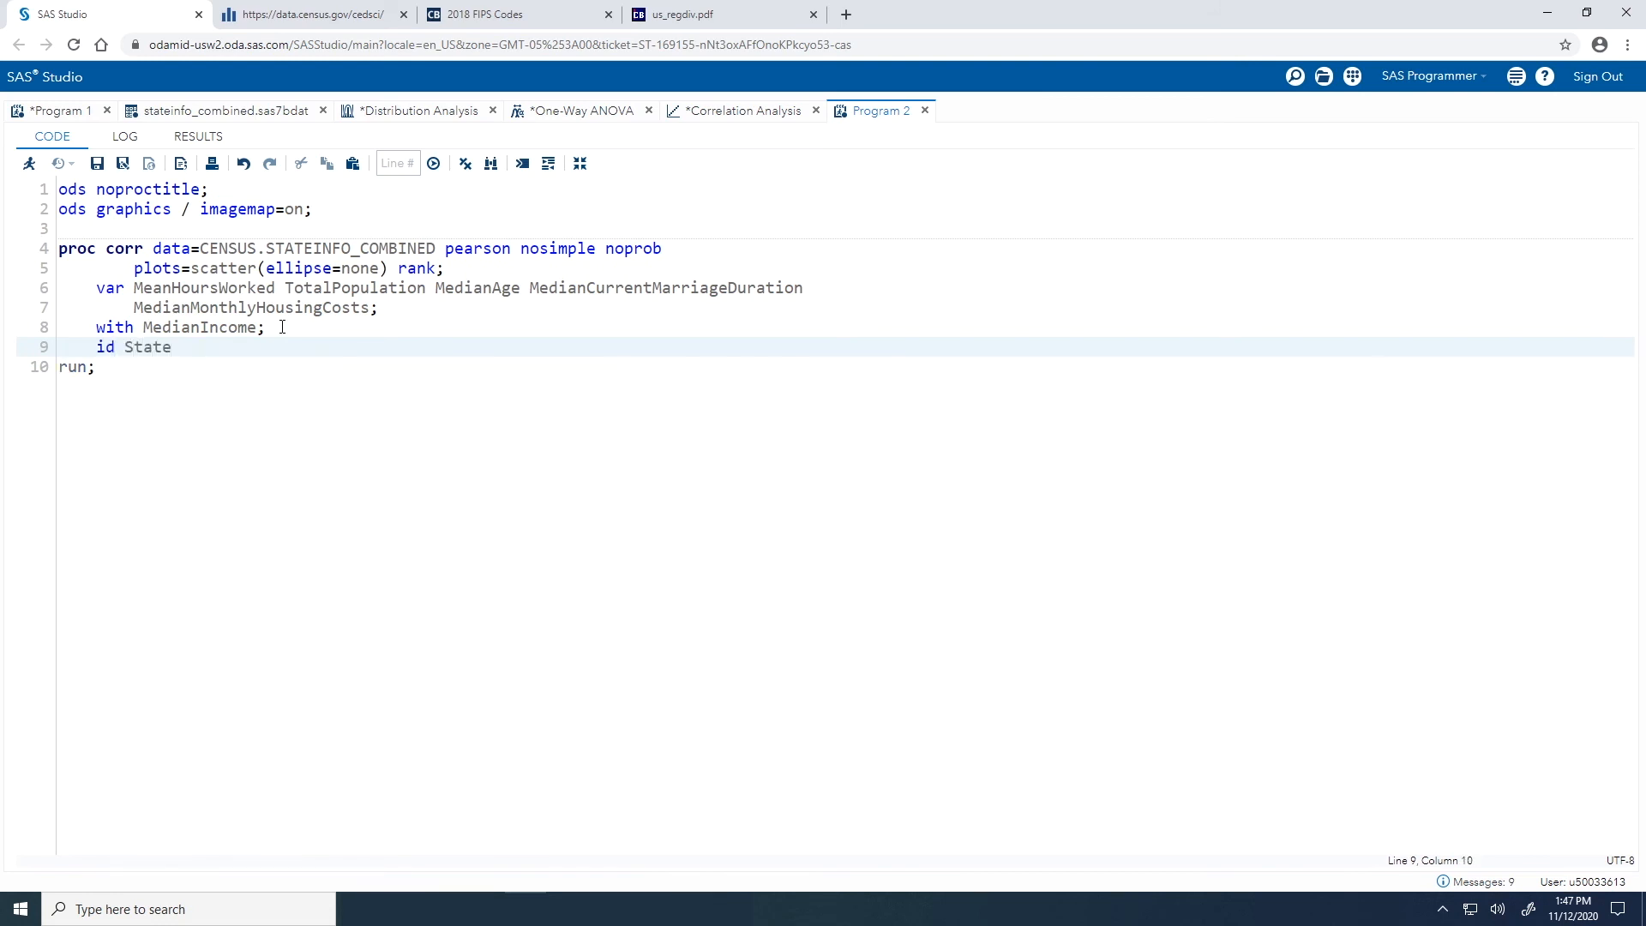
type(" Region;")
Step: Run the edited program and examine the ranked coefficients, the scatter plots and the identity of the marriage-duration outlier
left_click(29, 163)
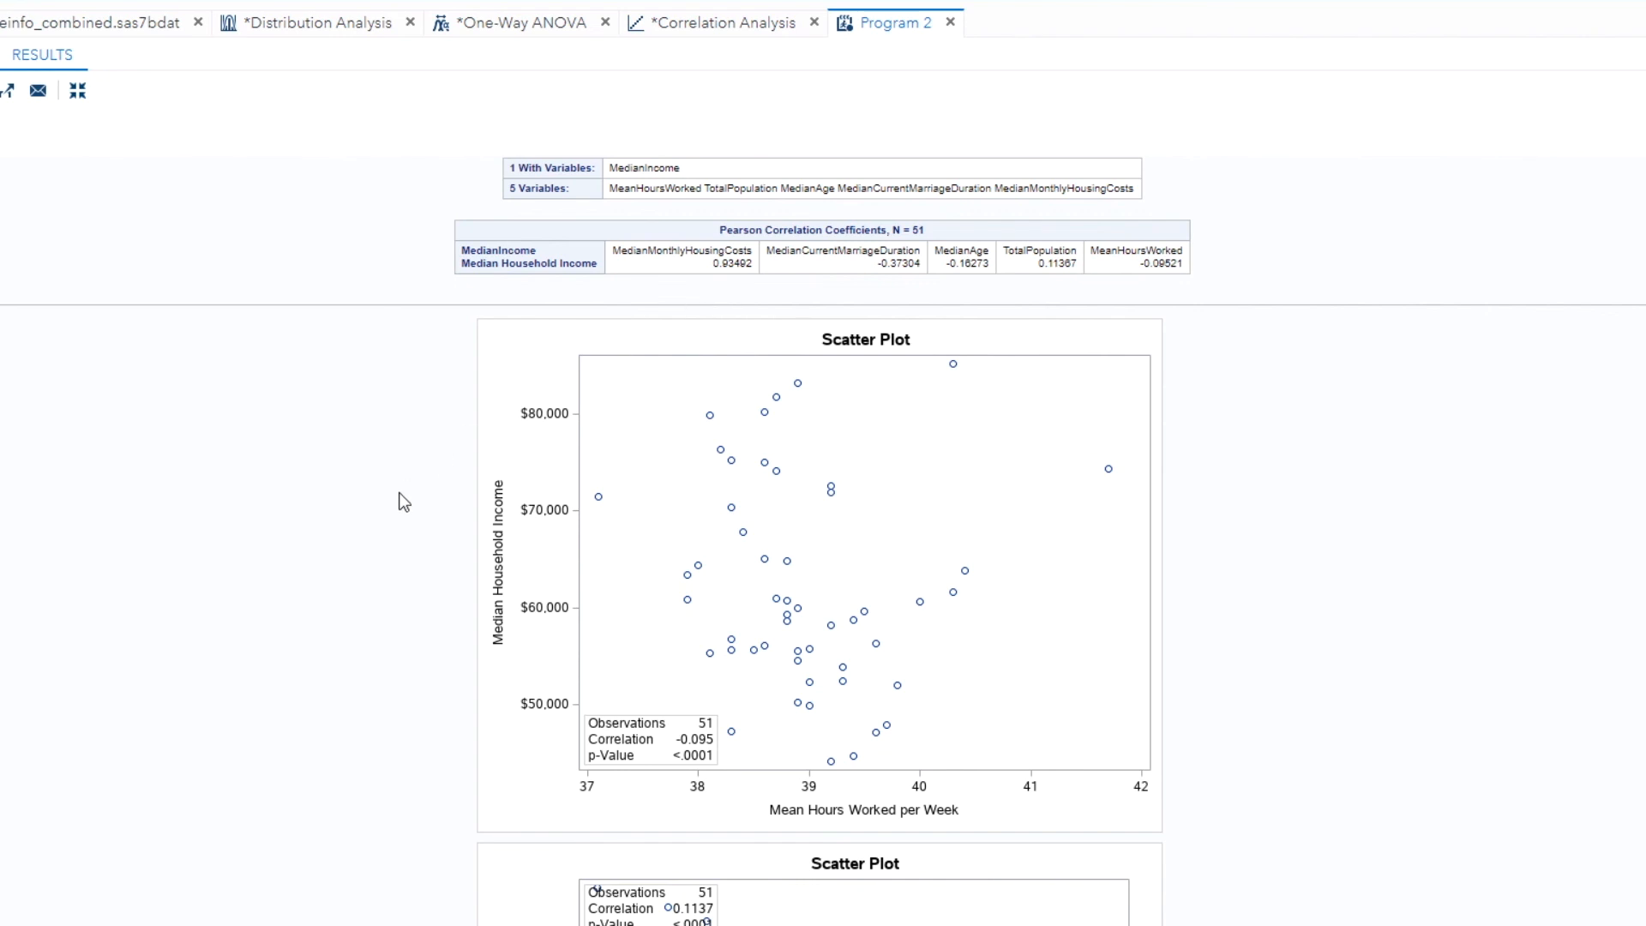
scroll(403, 502, "down", 1)
scroll(404, 502, "down", 4)
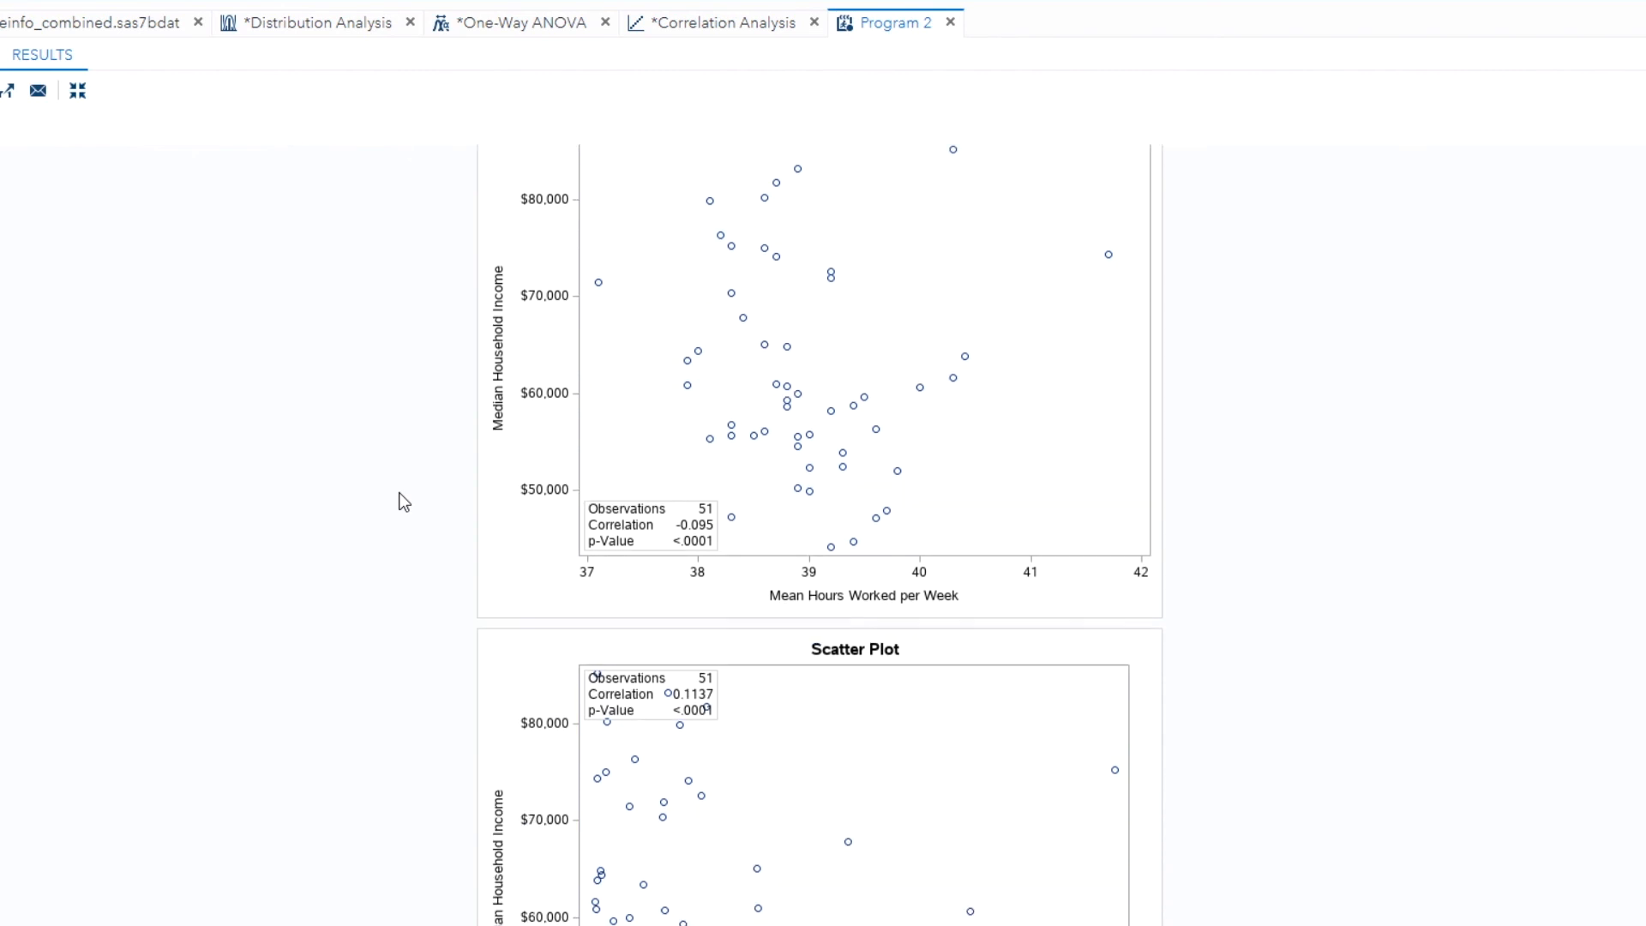
scroll(403, 502, "down", 5)
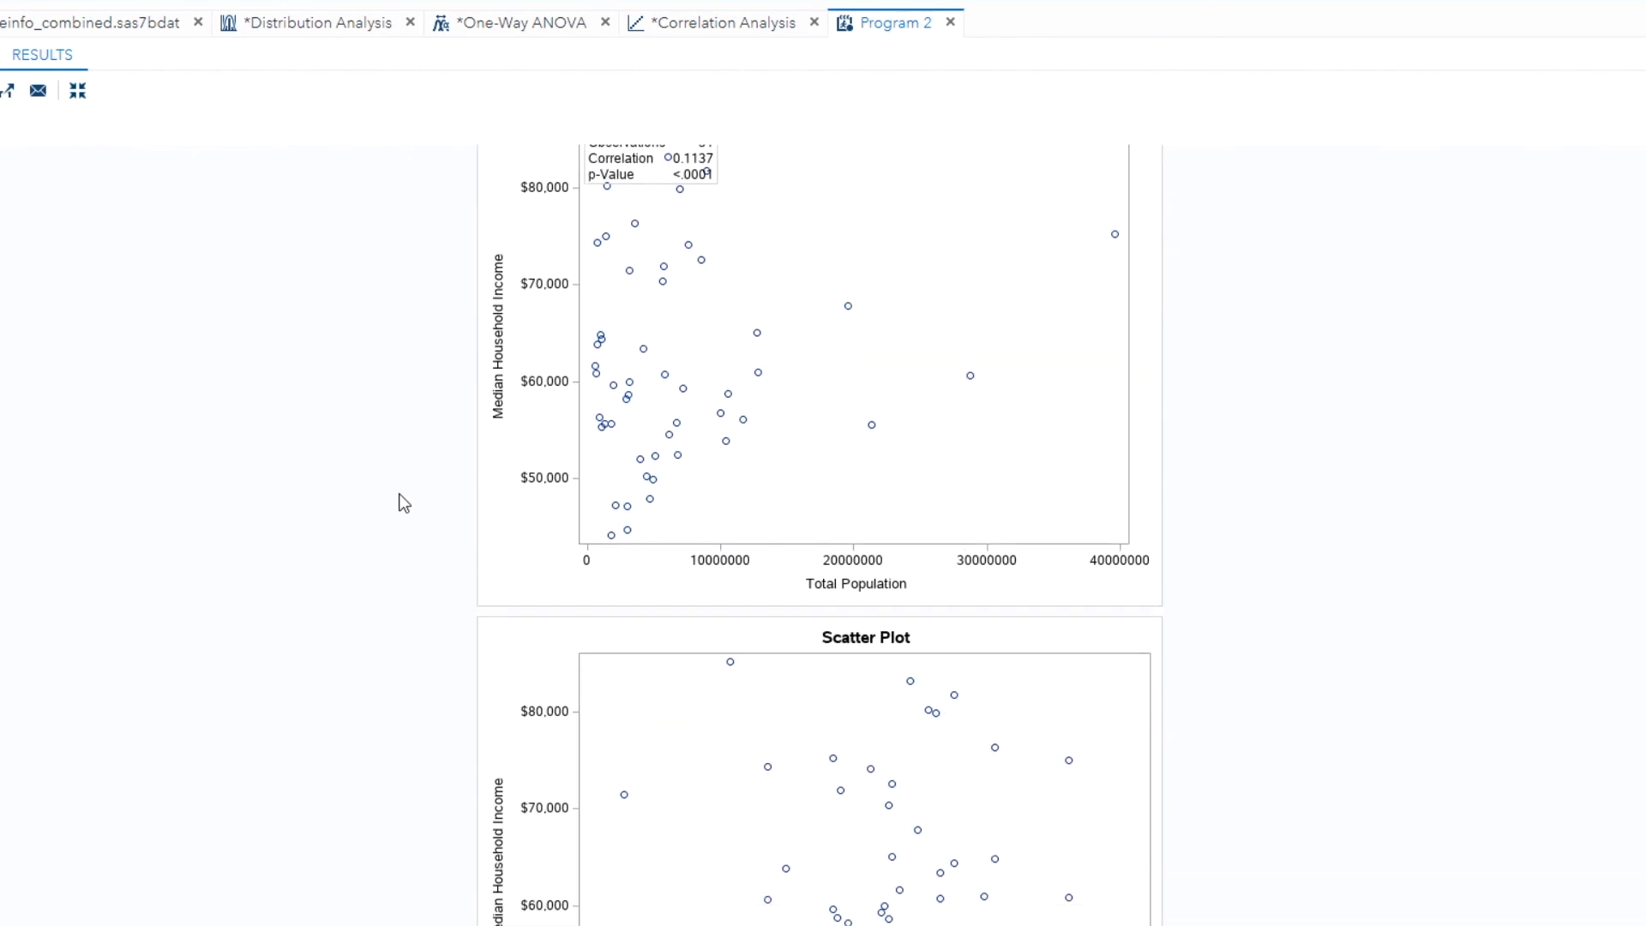
scroll(404, 503, "down", 5)
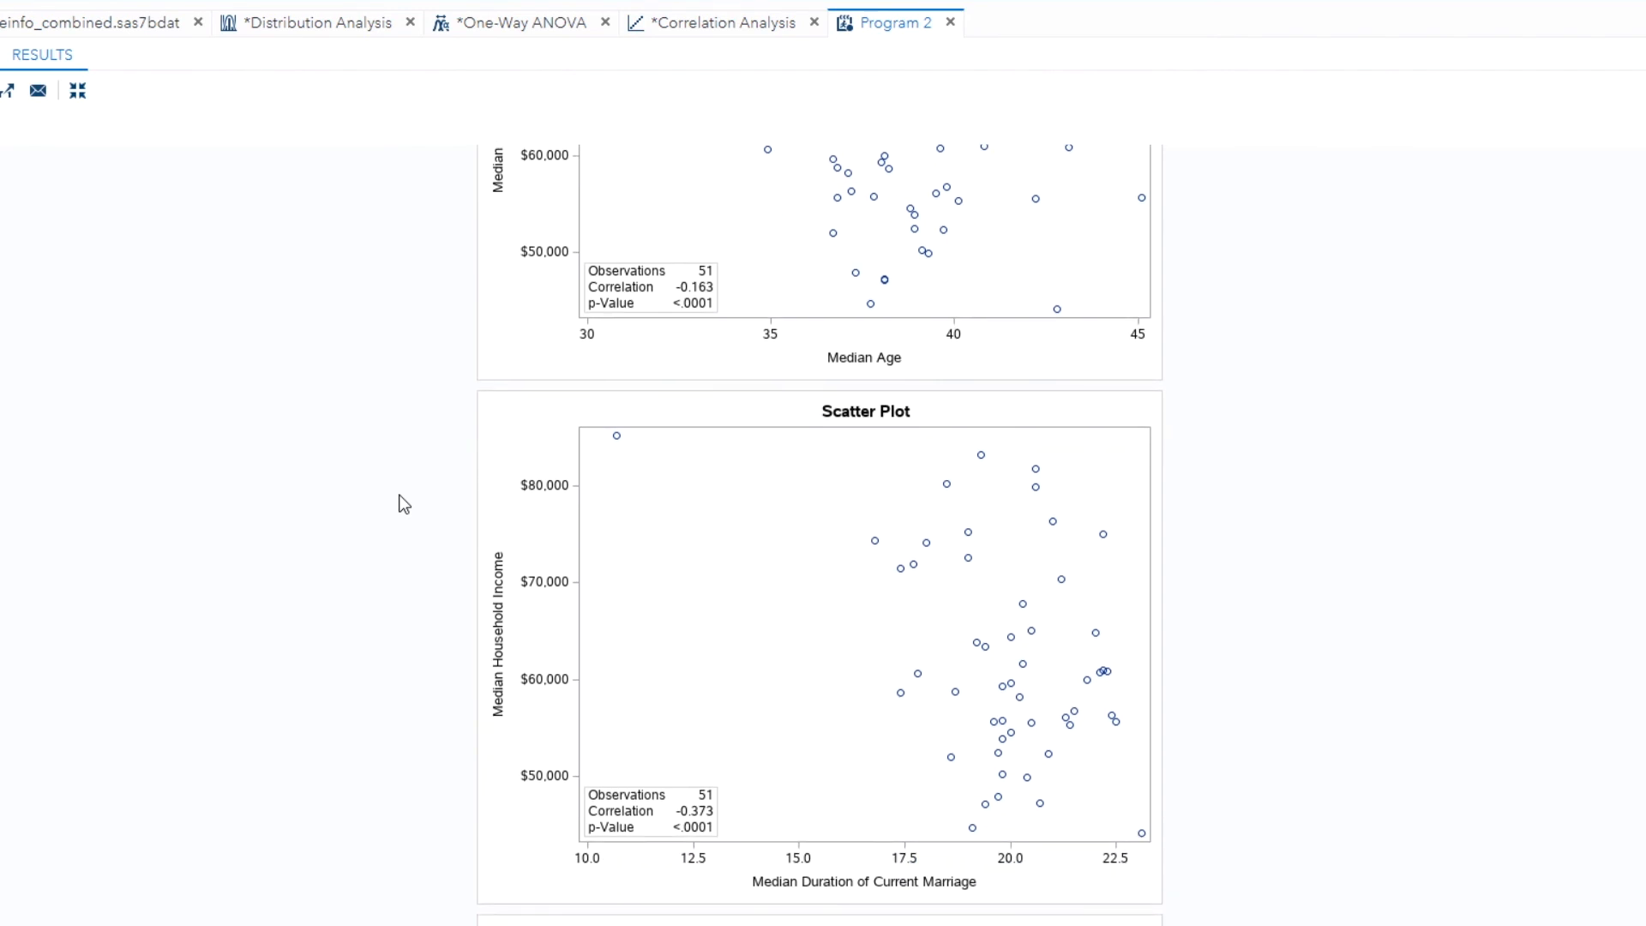
mouse_move(619, 439)
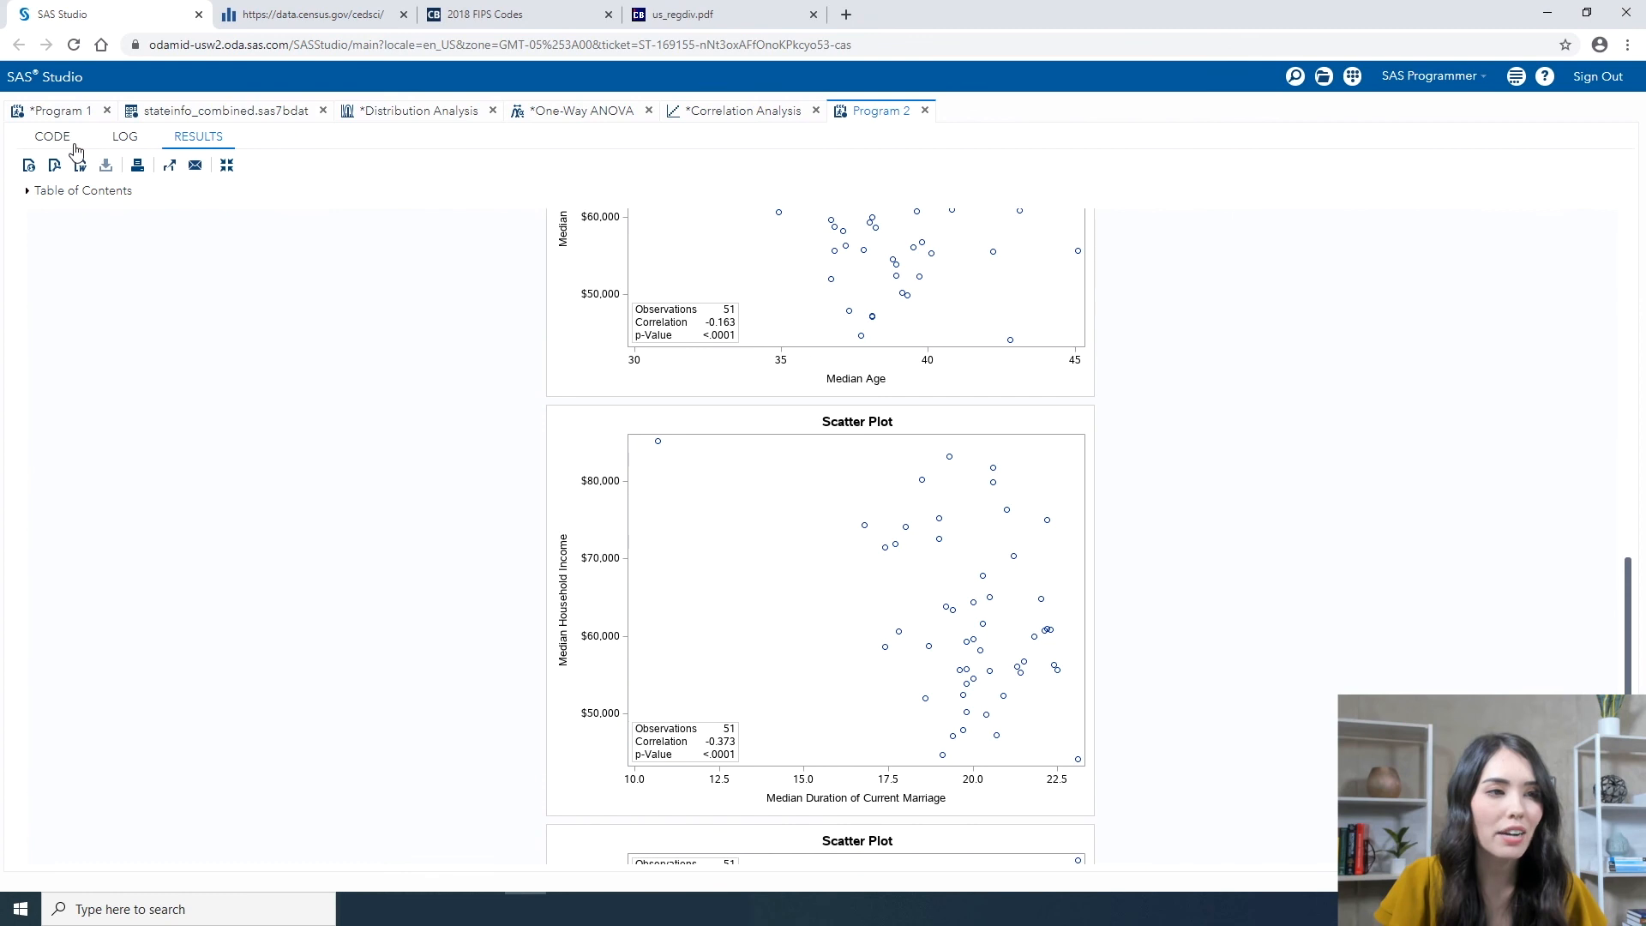
Step: Save the program code as "Median Income Correlation" in the Census Data Analysis folder
left_click(50, 134)
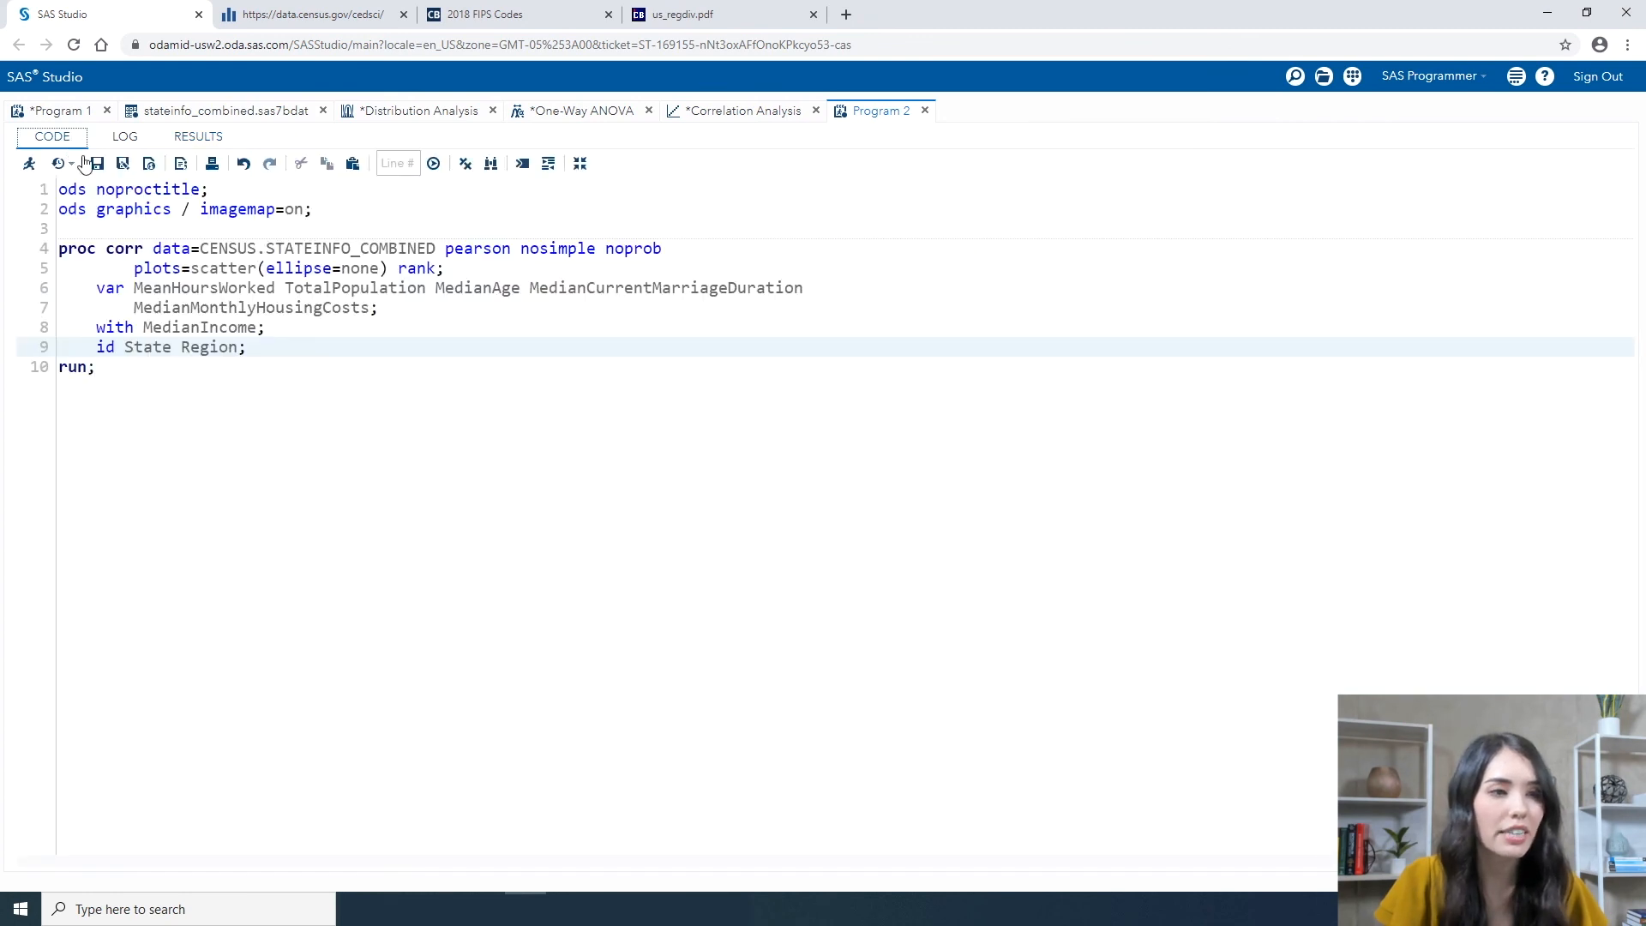
left_click(97, 164)
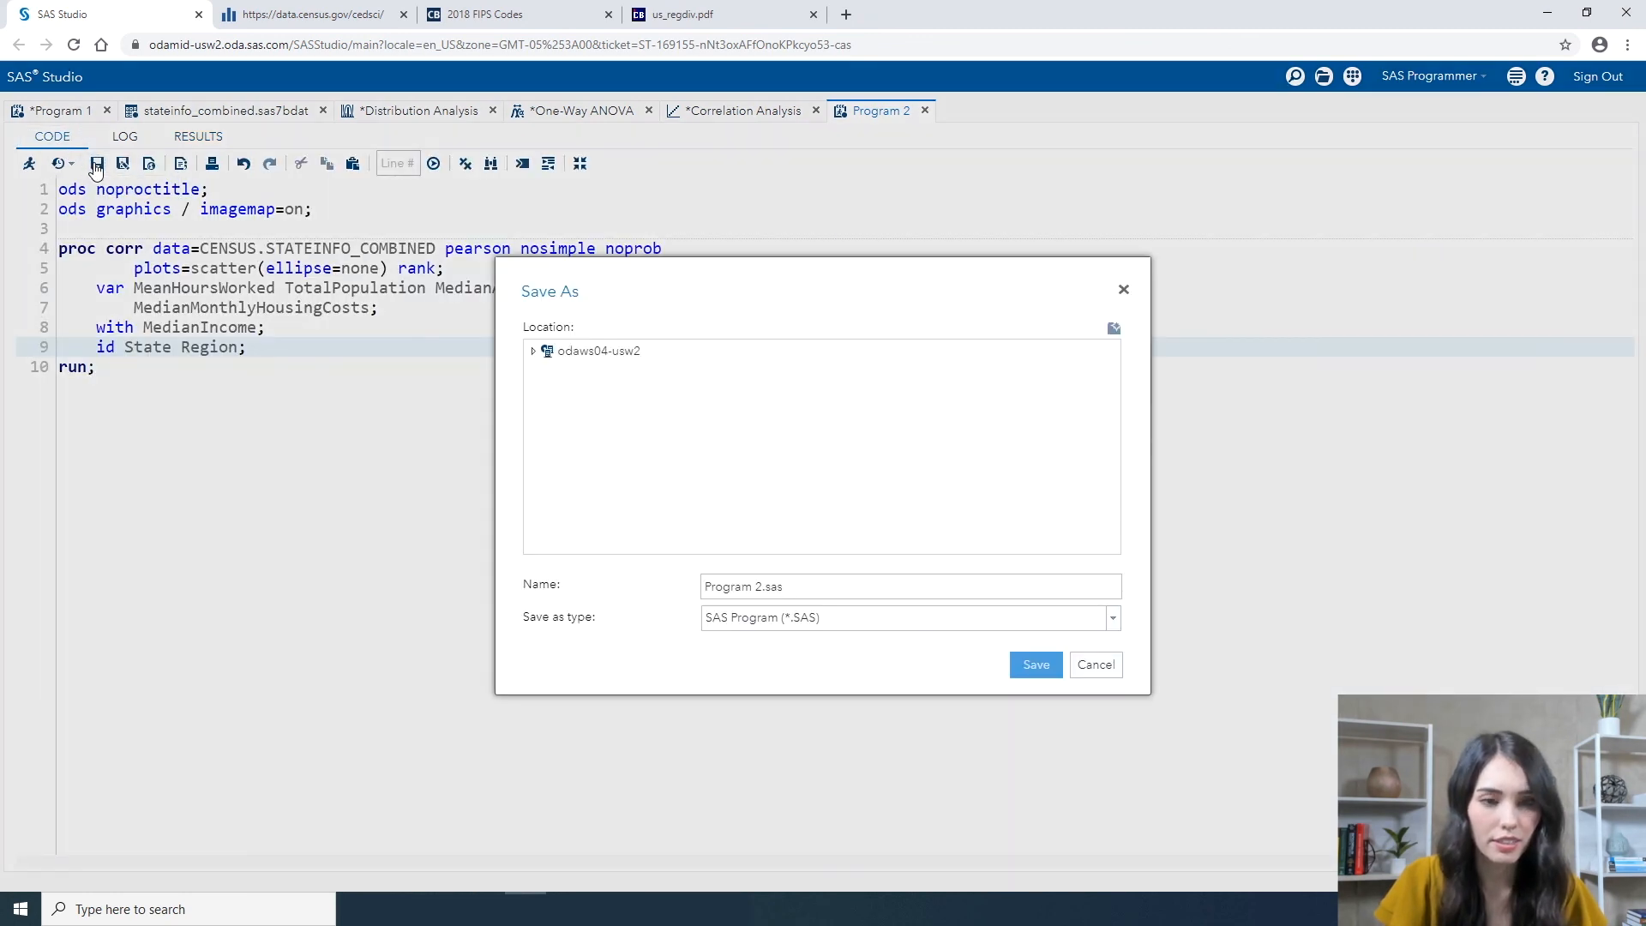
left_click(651, 412)
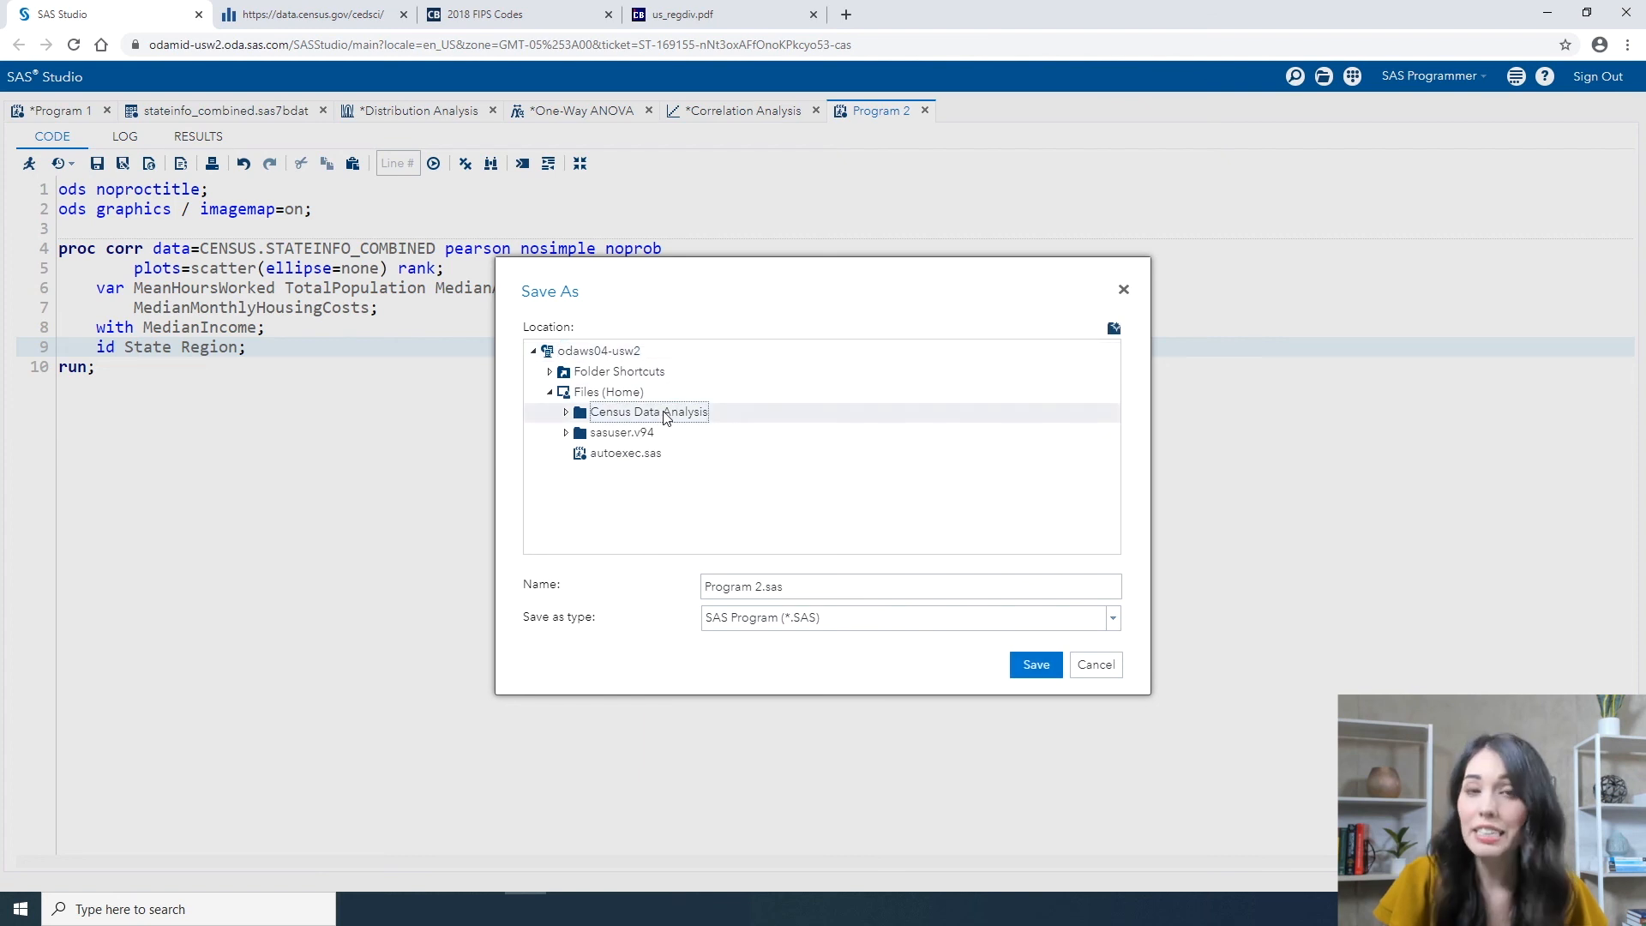
left_click(801, 588)
left_click_drag(787, 588, 659, 600)
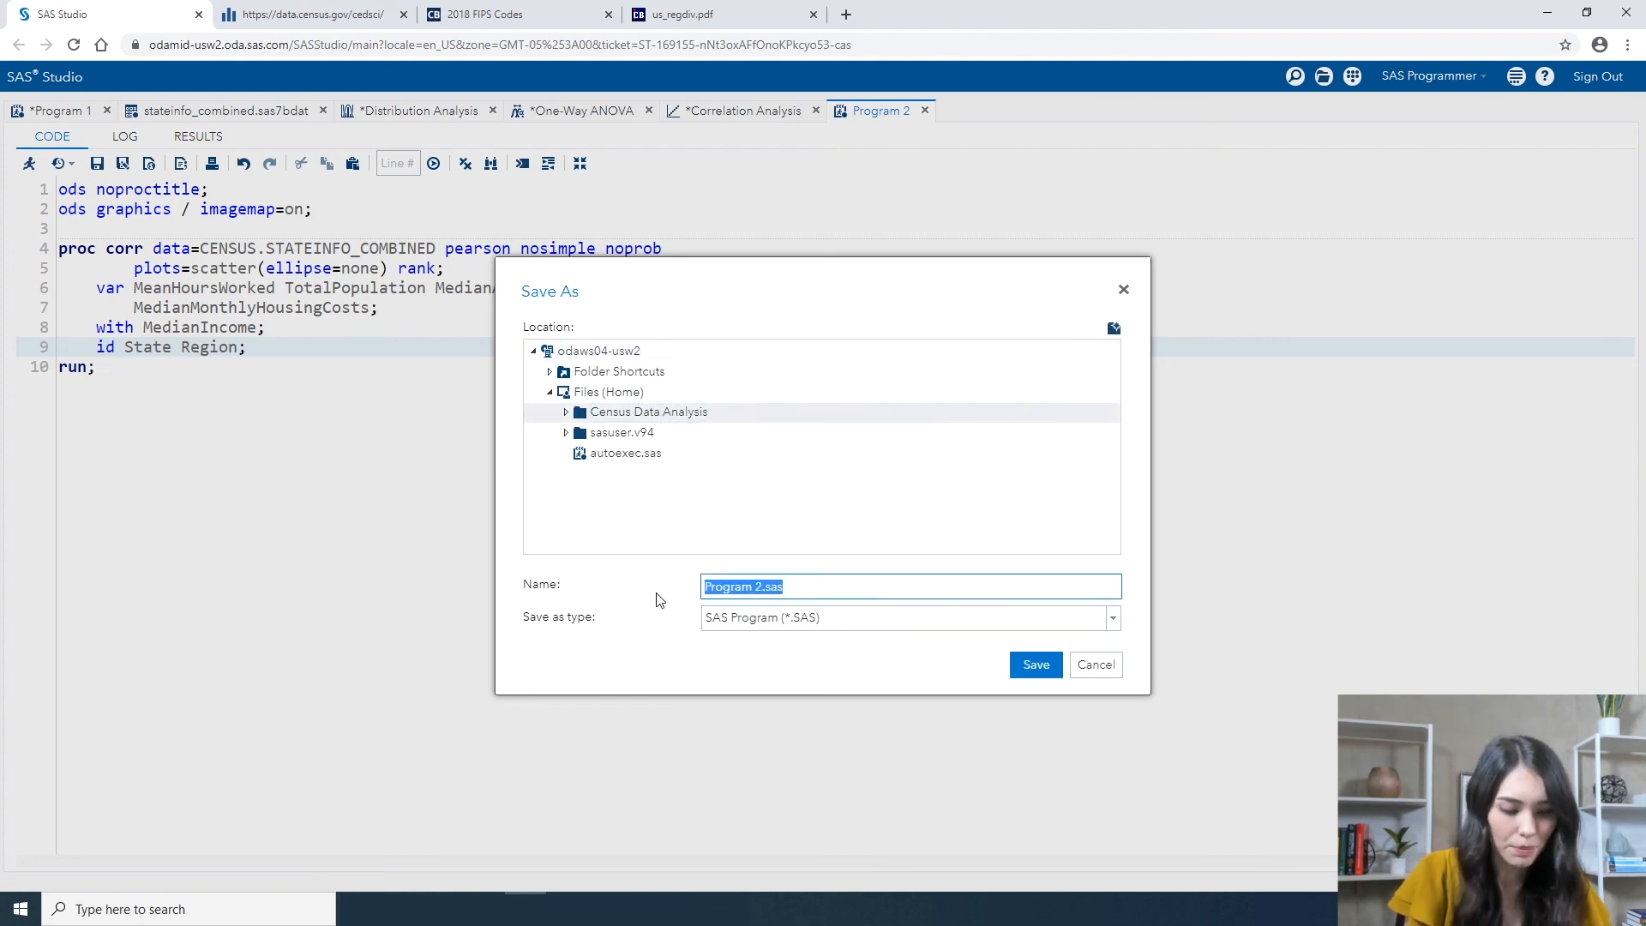
type("Median Income Correlation")
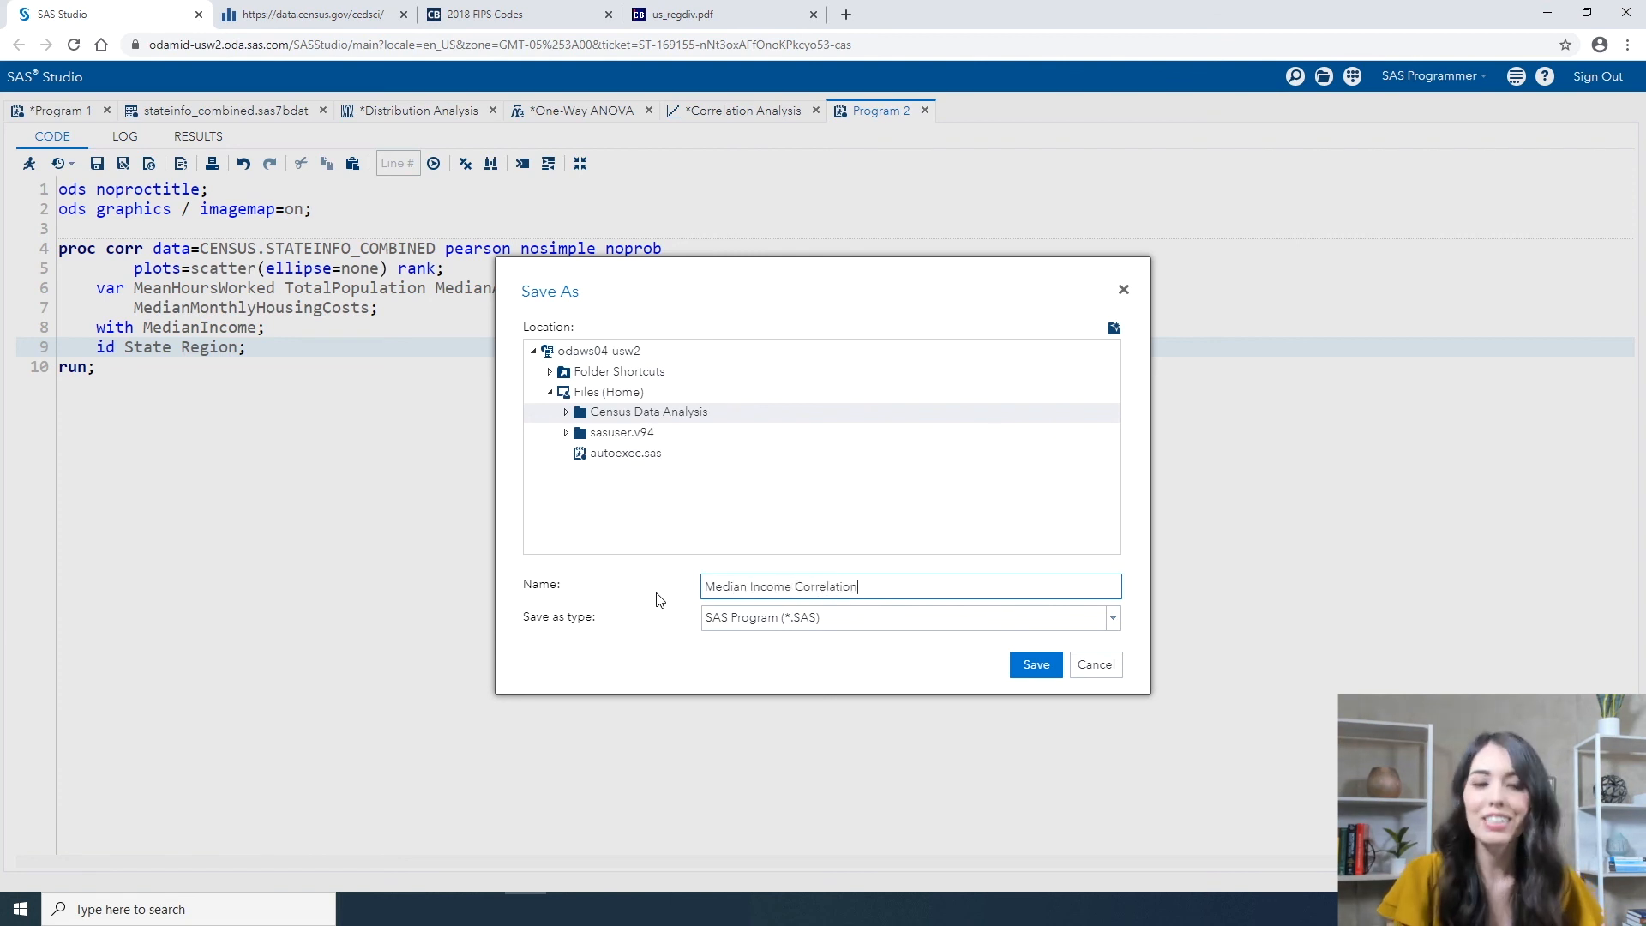
left_click(1022, 671)
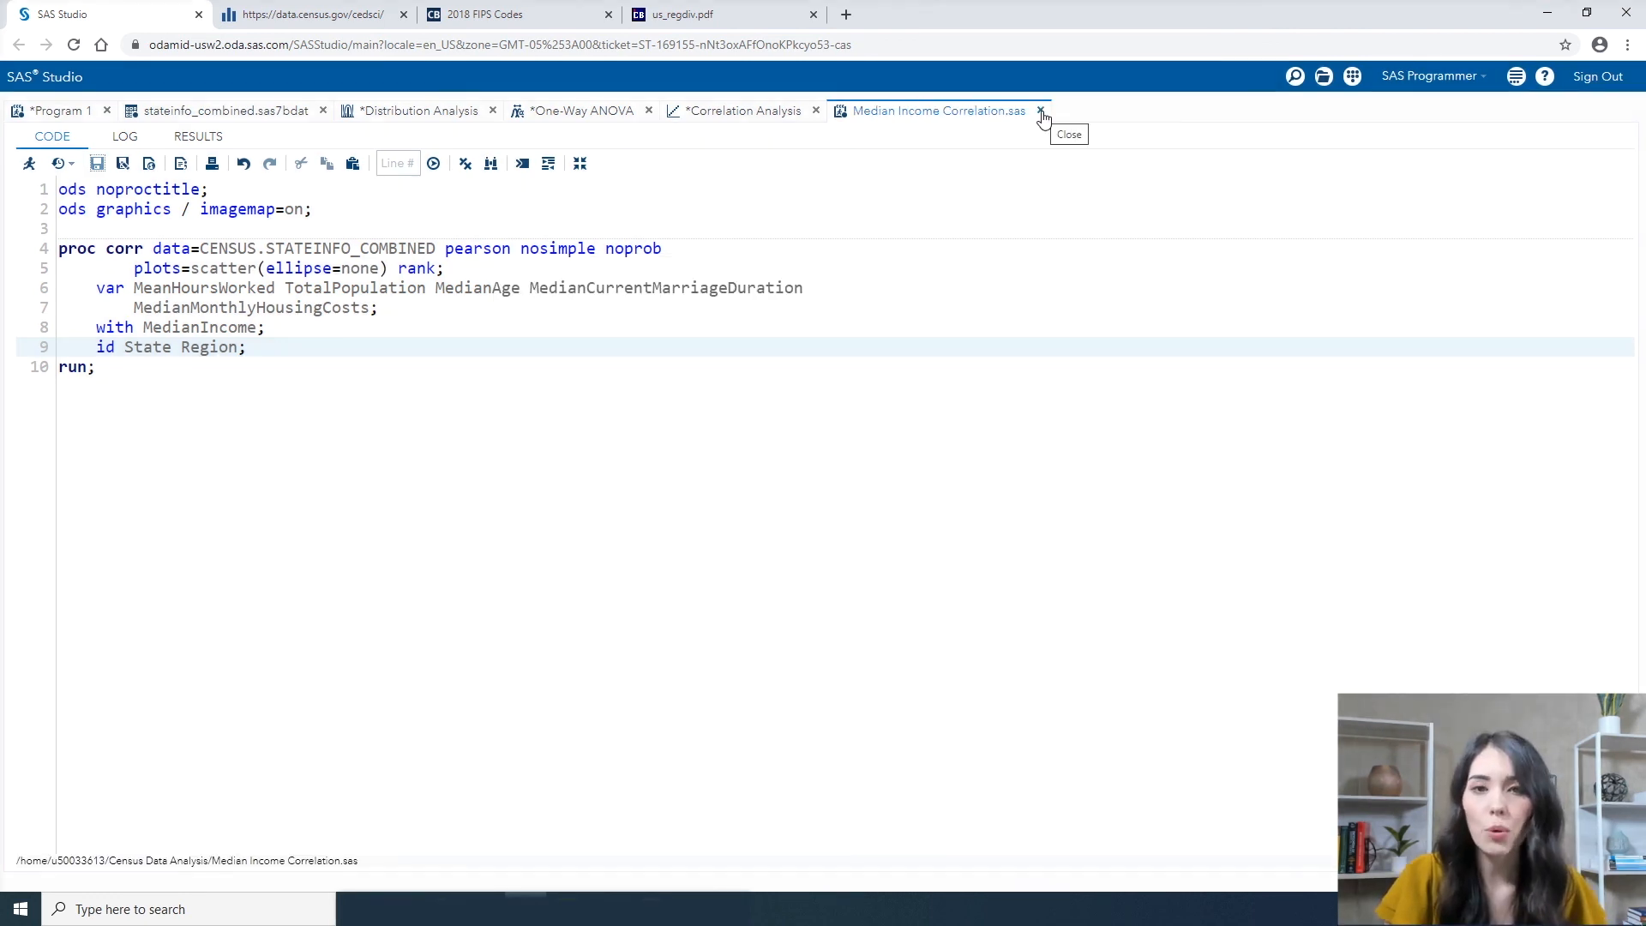
Step: Close the saved program, and close the Correlation Analysis and One-Way ANOVA tasks without saving them, with the maximized view exited
left_click(1040, 112)
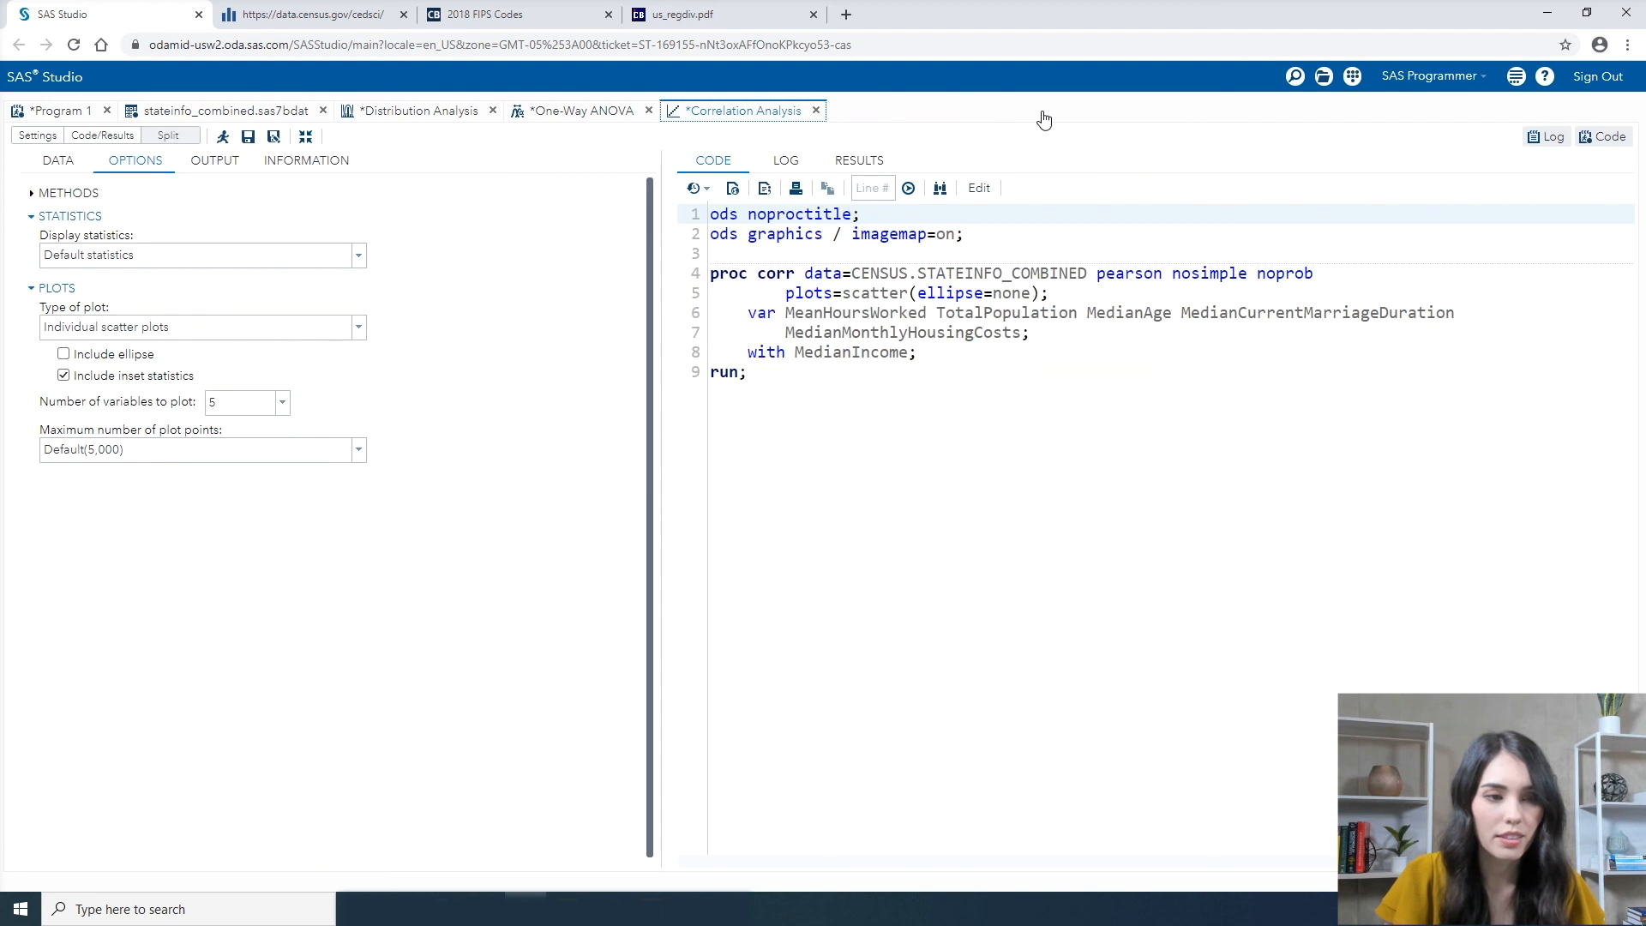
left_click(308, 140)
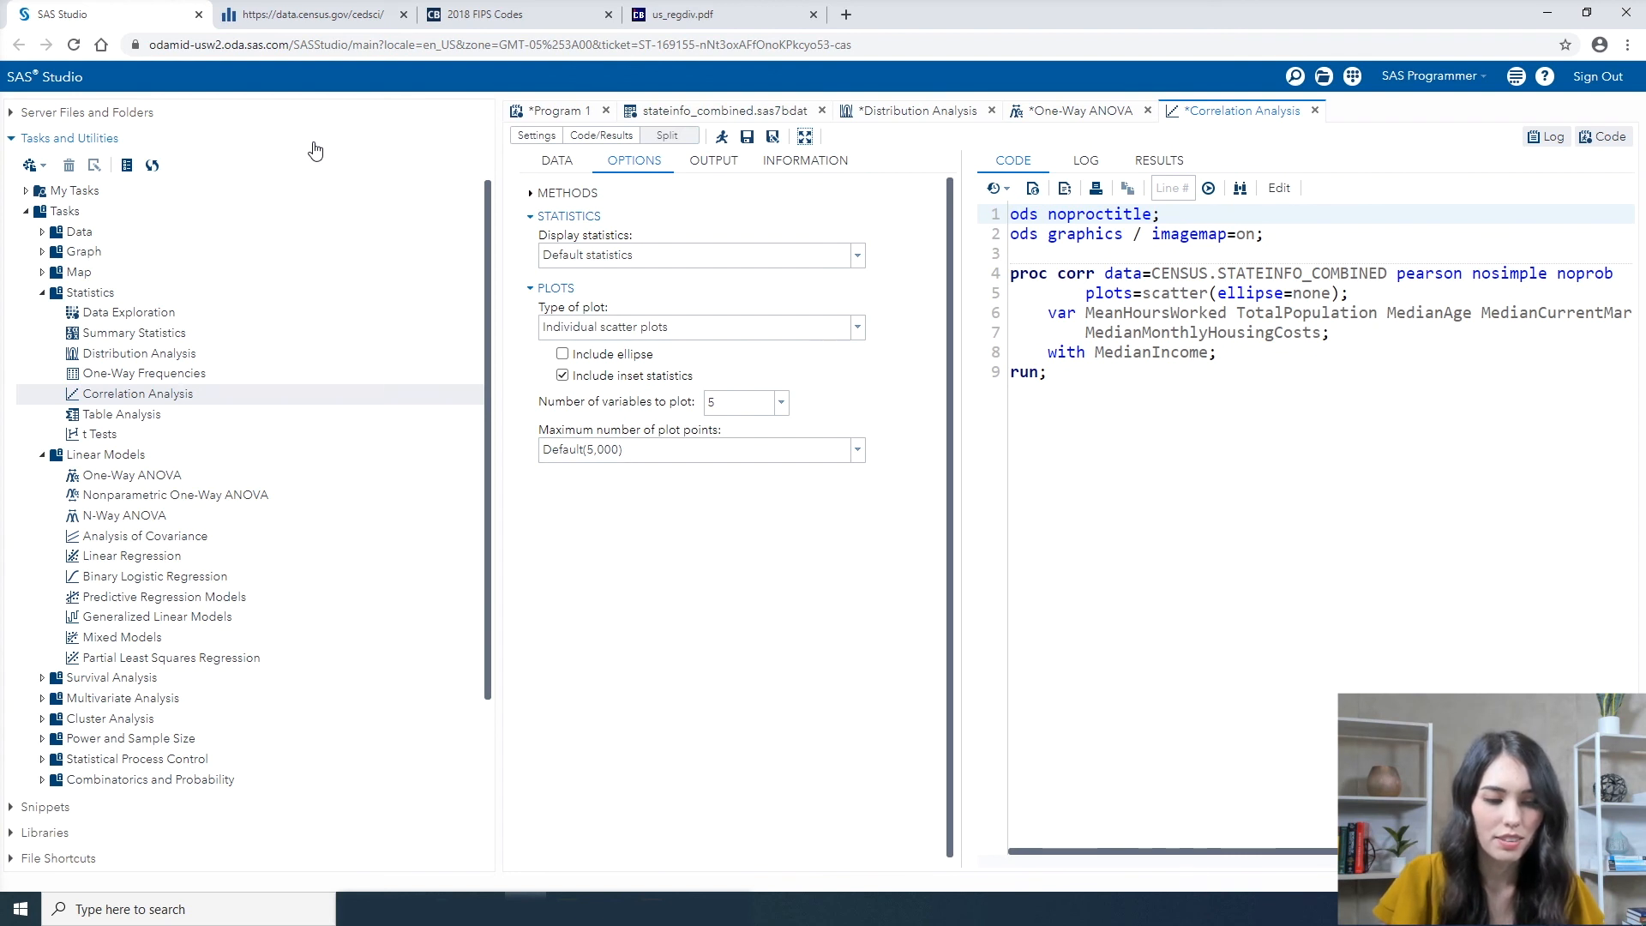
left_click(1314, 111)
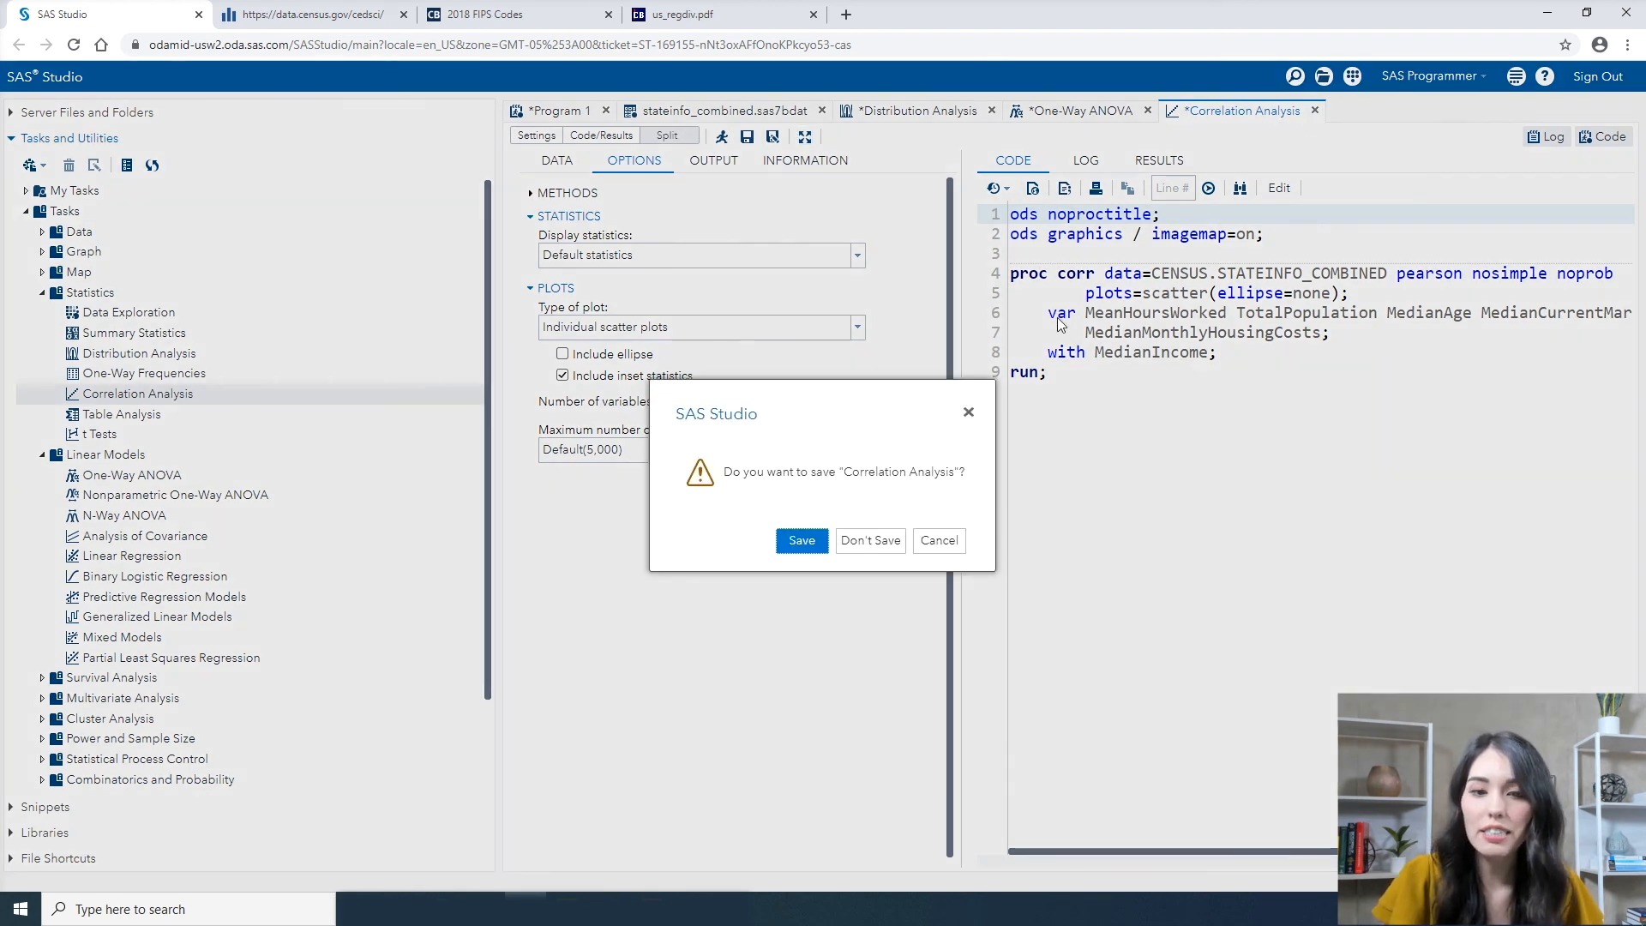
left_click(892, 542)
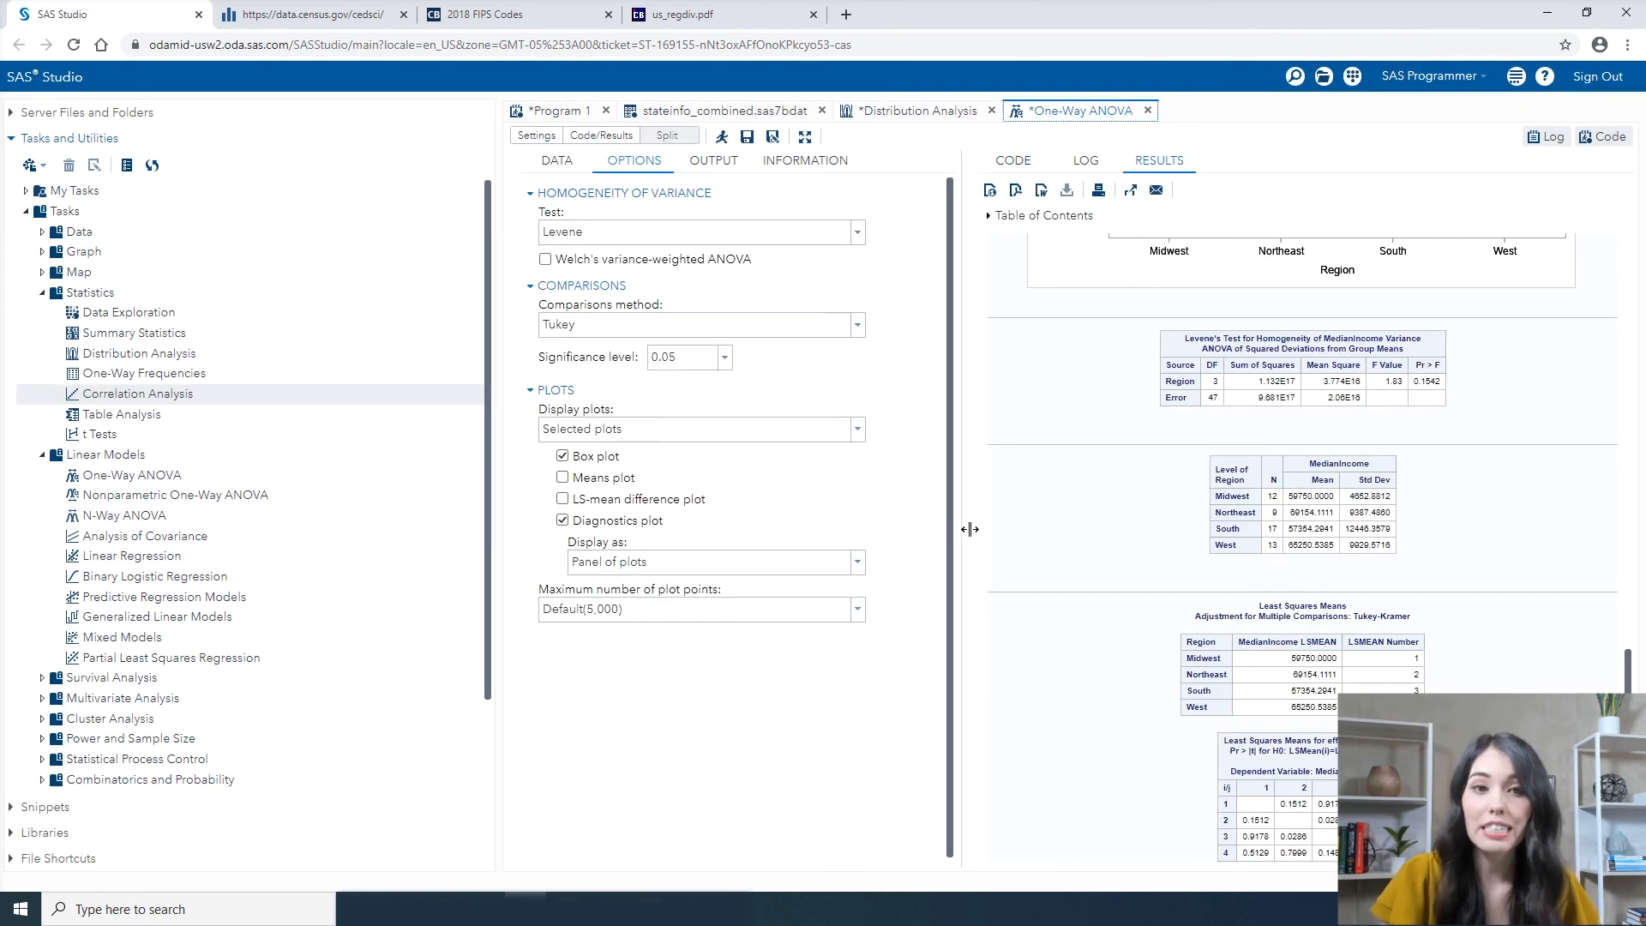
left_click(1148, 110)
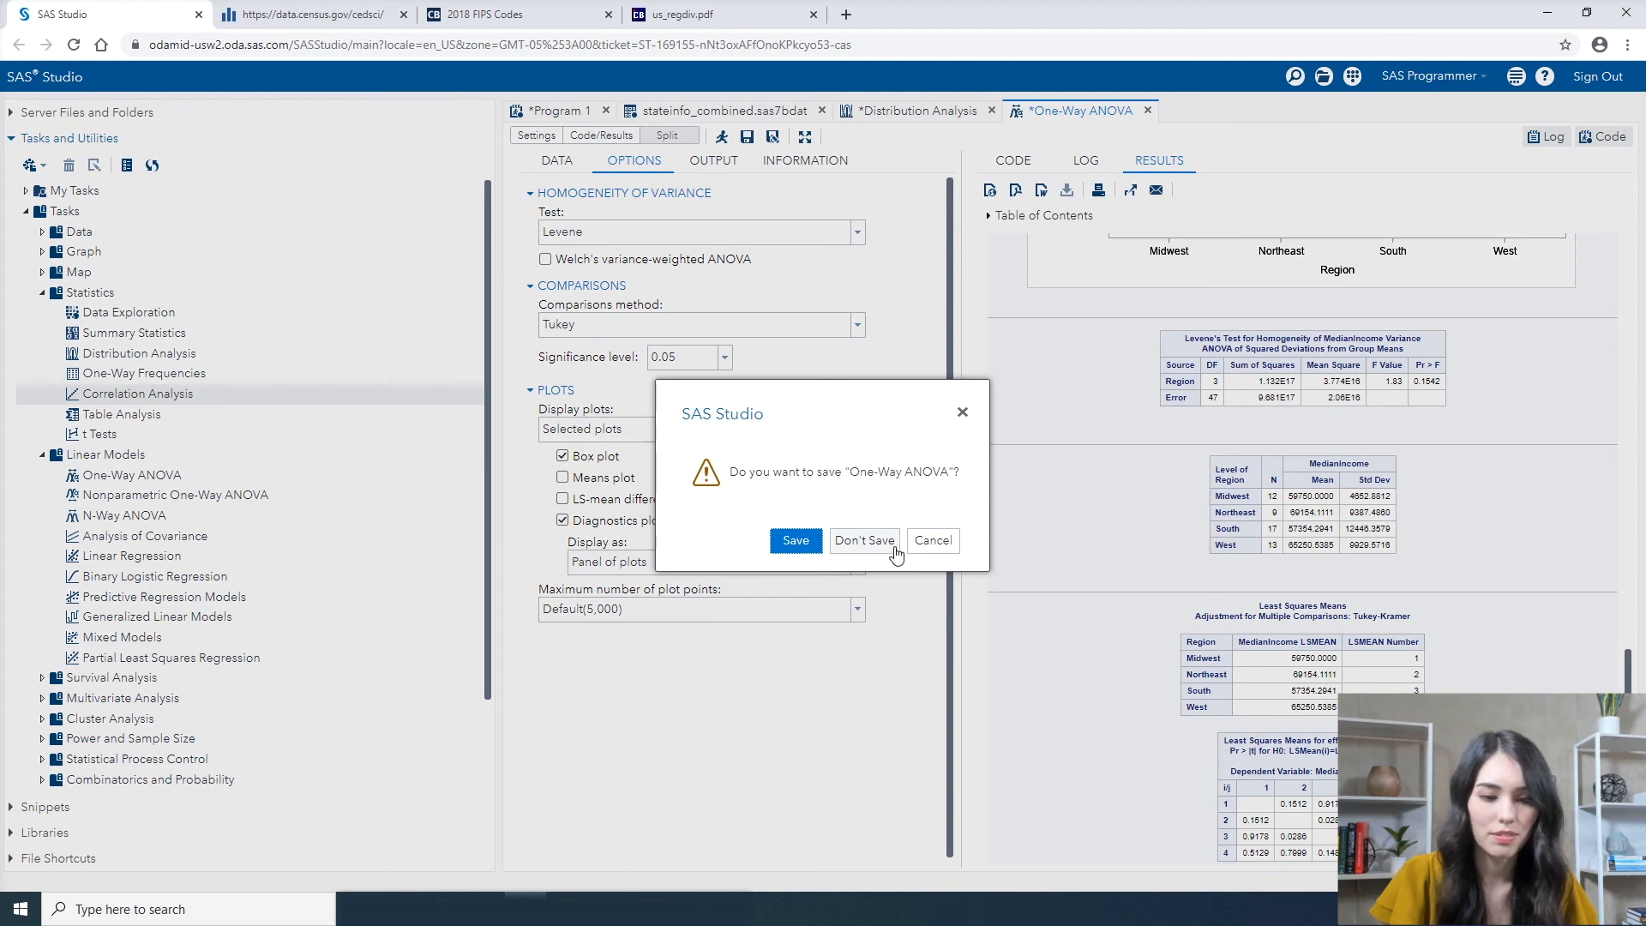
left_click(864, 540)
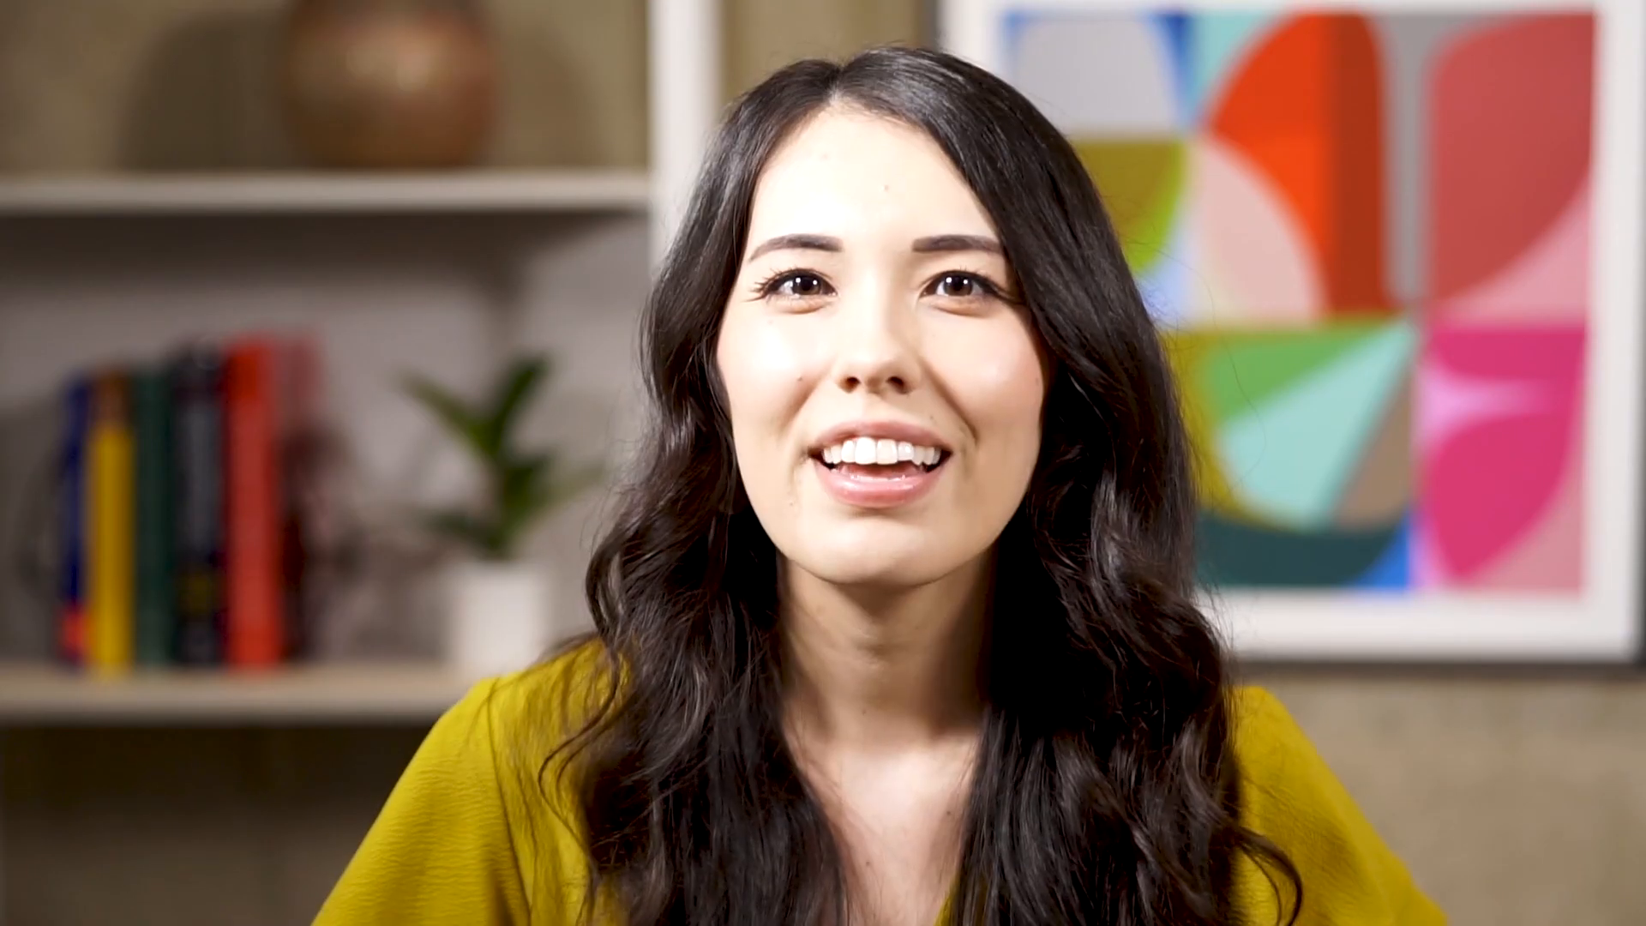